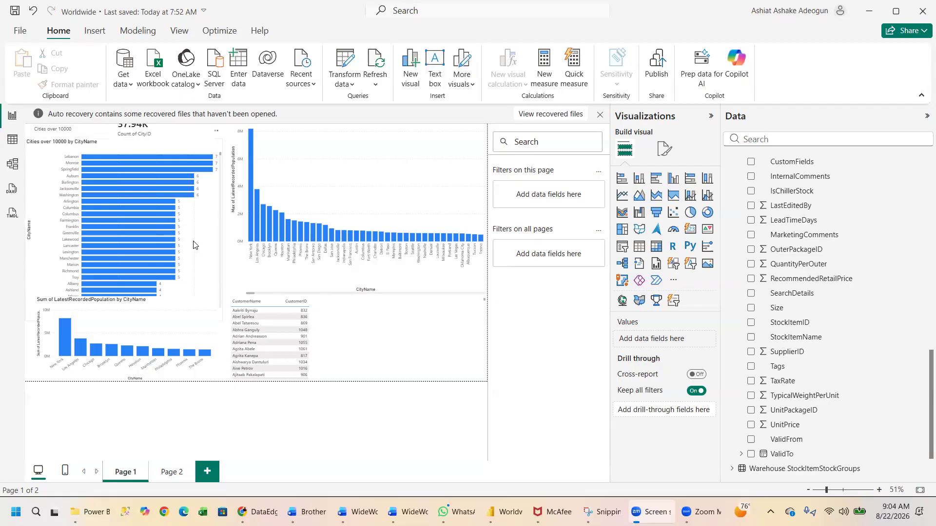
Review the DAX query results listing stock items and unit prices, and return to the report page.
{"action": "left_click", "coordinate": [12, 189]}
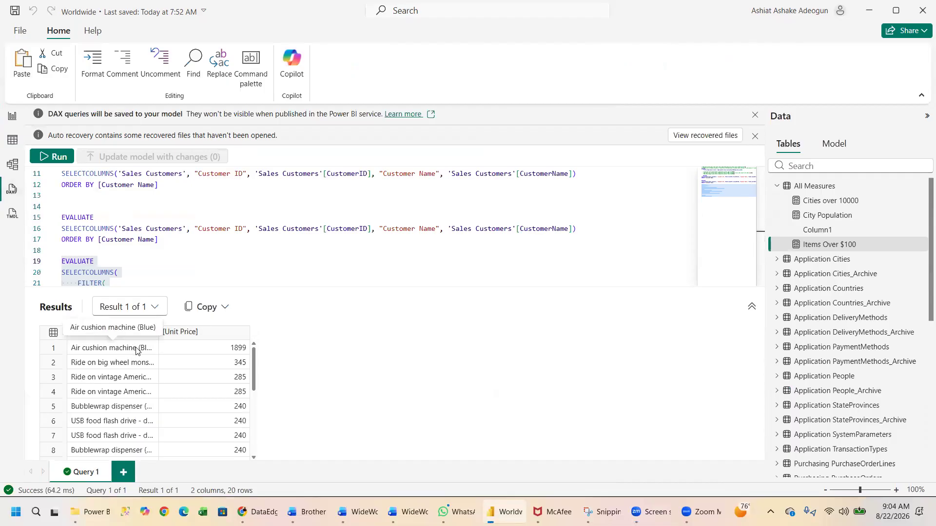
{"action": "left_click", "coordinate": [12, 118]}
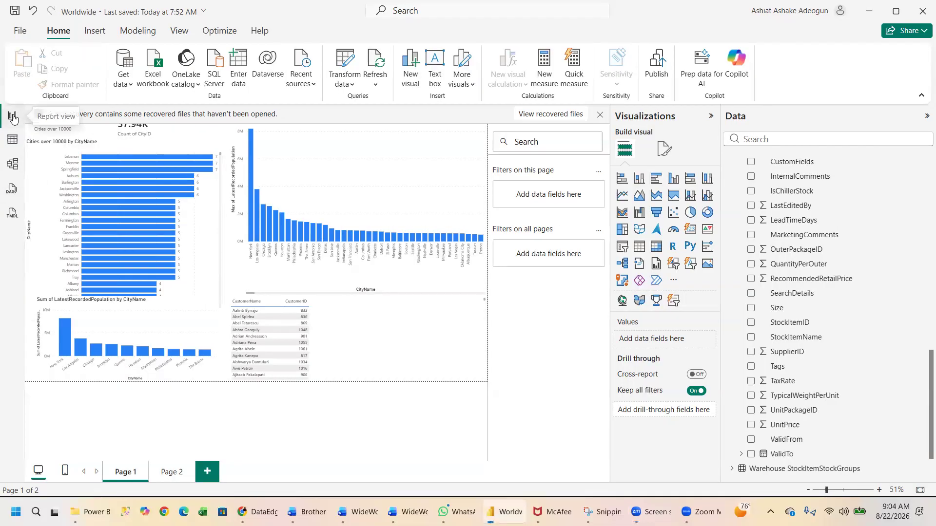
{"action": "left_click", "coordinate": [11, 189]}
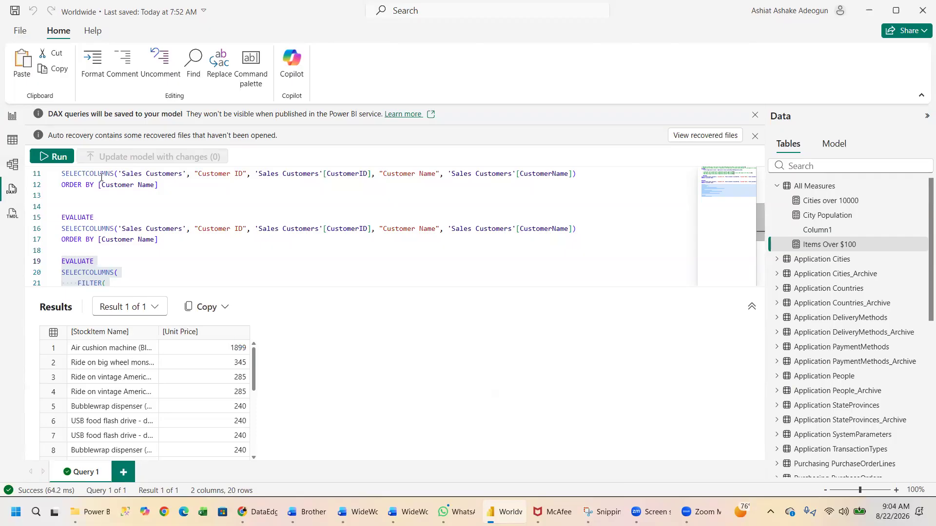
{"action": "left_click", "coordinate": [13, 118]}
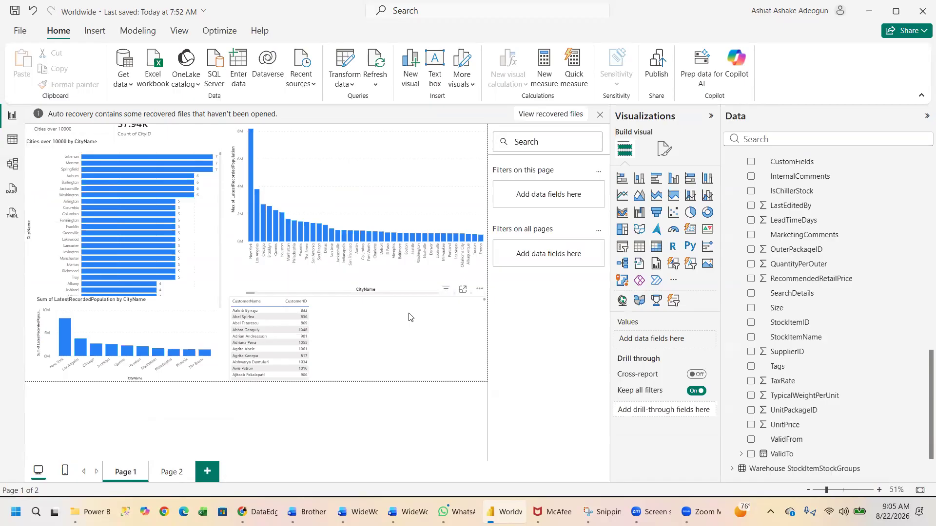
Show the DAX formula of the Cities over 10000 measure in the All Measures table.
{"action": "mouse_move", "coordinate": [149, 169]}
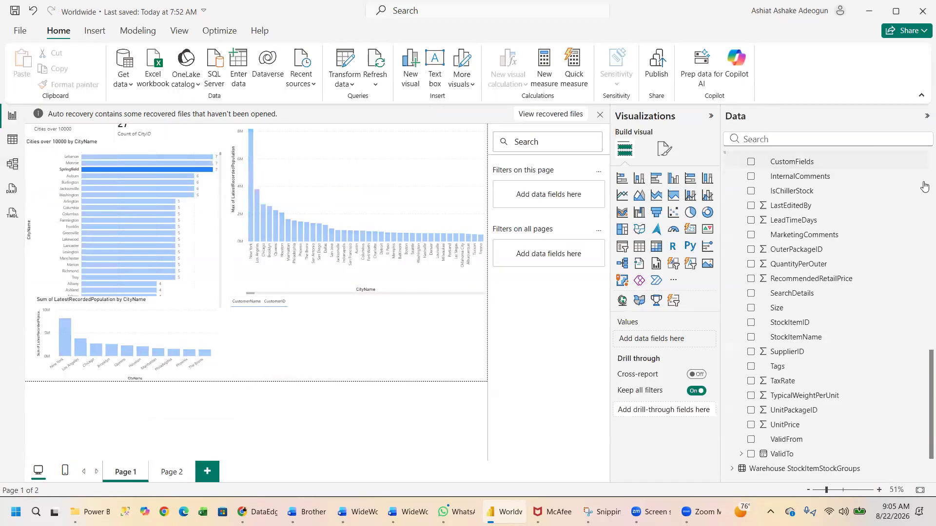
{"action": "right_click", "coordinate": [922, 343]}
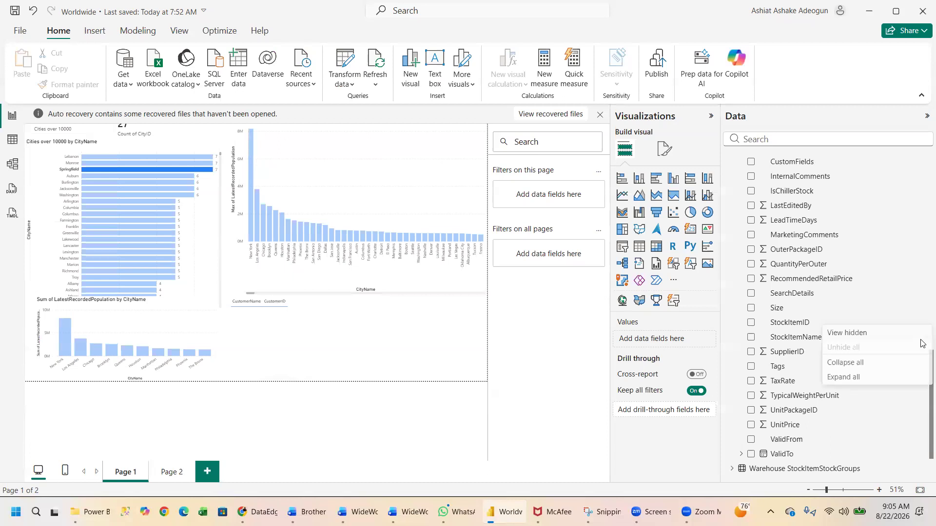
{"action": "left_click", "coordinate": [923, 402]}
{"action": "left_click_drag", "start_coordinate": [923, 402], "coordinate": [921, 183]}
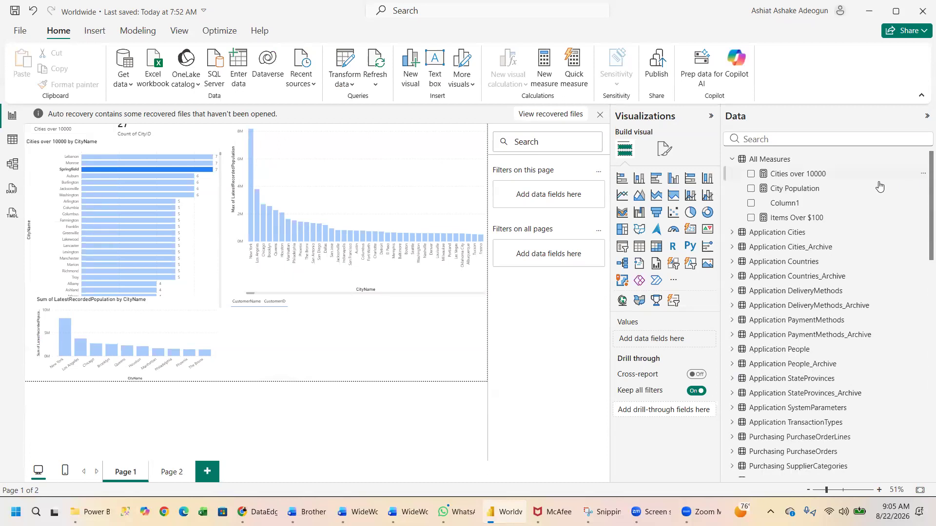
{"action": "left_click", "coordinate": [764, 176]}
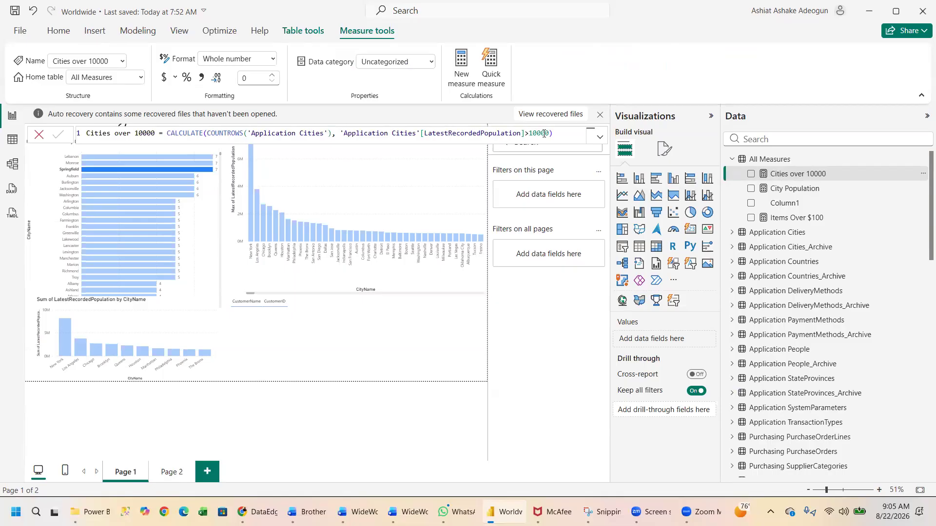
Clear the bar highlighting and inspect the Cities over 10000 by CityName chart's fields and the values for Lebanon and Columbia.
{"action": "left_click", "coordinate": [175, 176]}
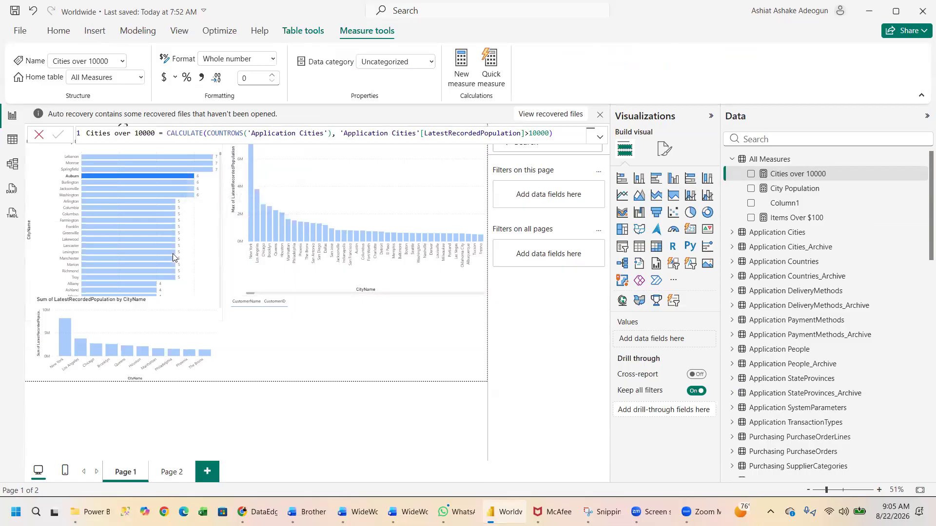
{"action": "left_click", "coordinate": [197, 279]}
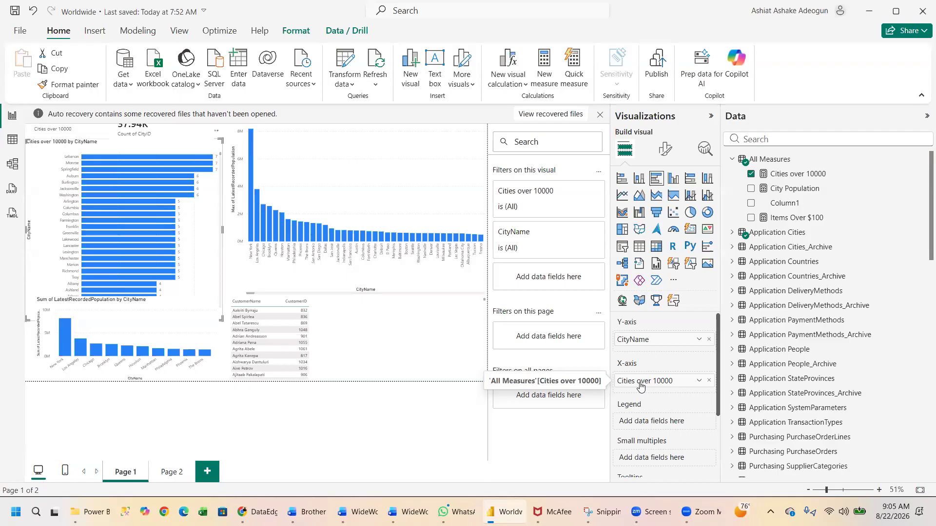
{"action": "mouse_move", "coordinate": [112, 156]}
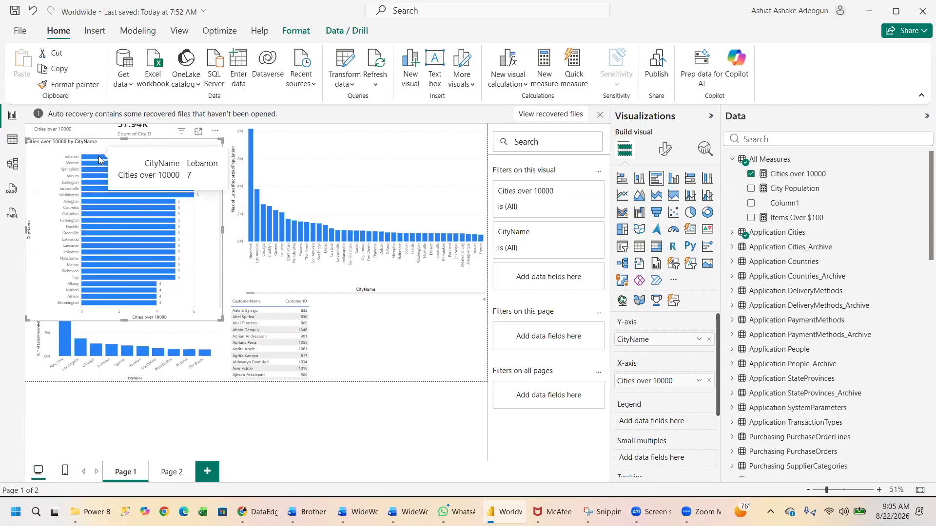
{"action": "mouse_move", "coordinate": [170, 232]}
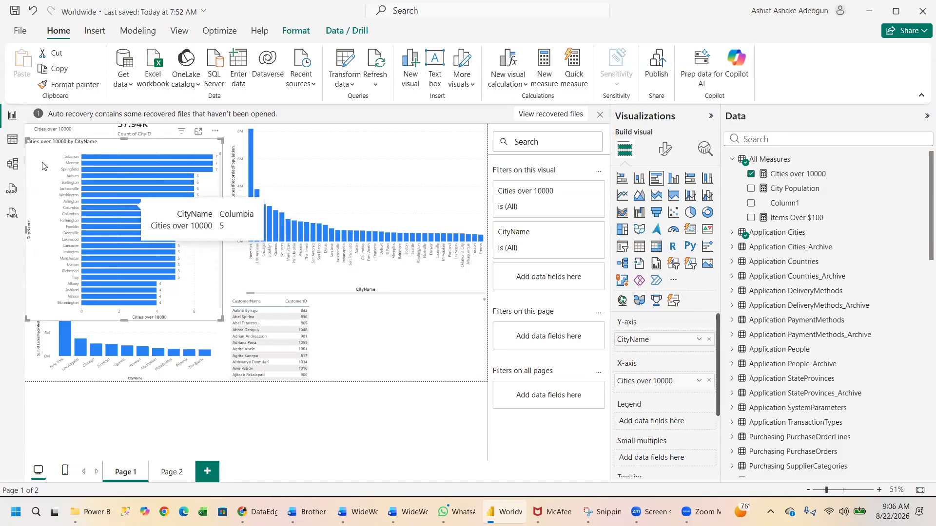
Display the Application Cities table's rows in the table view.
{"action": "left_click", "coordinate": [12, 140]}
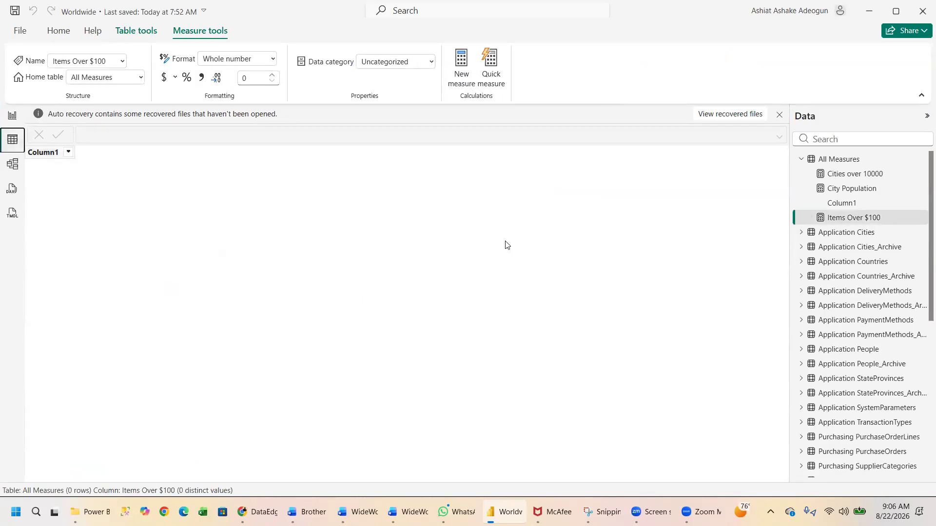
{"action": "left_click", "coordinate": [816, 237]}
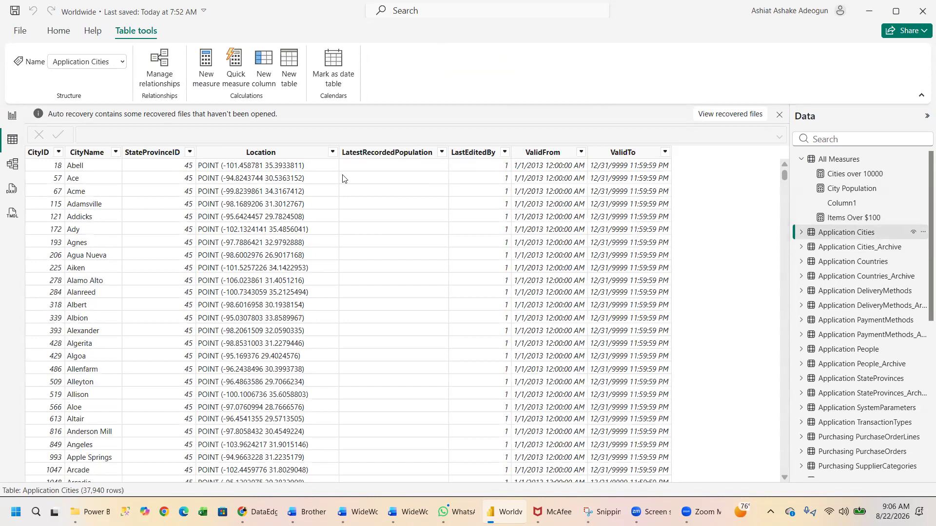
{"action": "left_click", "coordinate": [115, 152]}
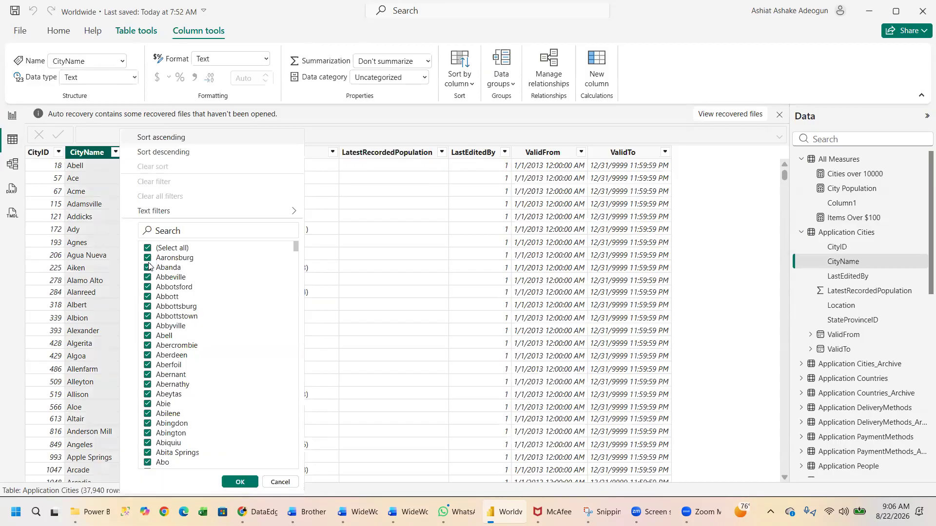
{"action": "left_click", "coordinate": [147, 249]}
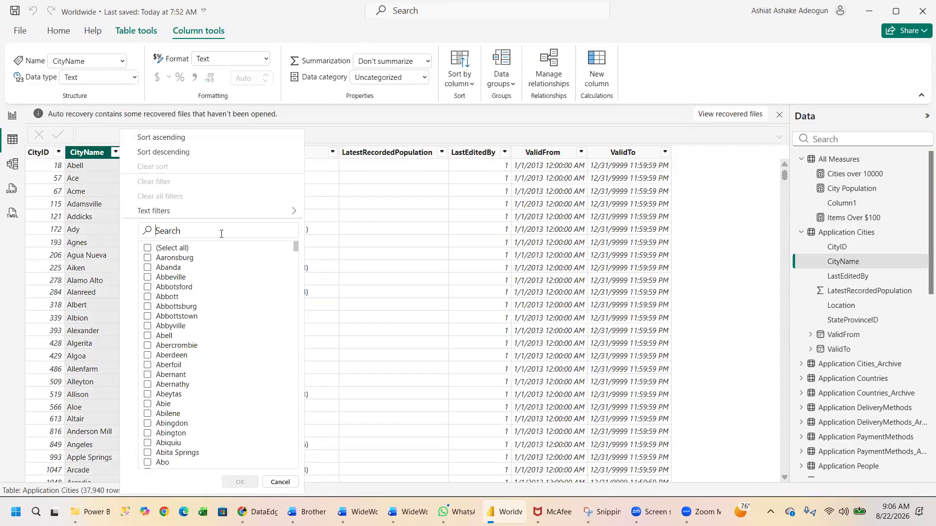
{"action": "type", "text": "le"}
{"action": "left_click", "coordinate": [201, 249]}
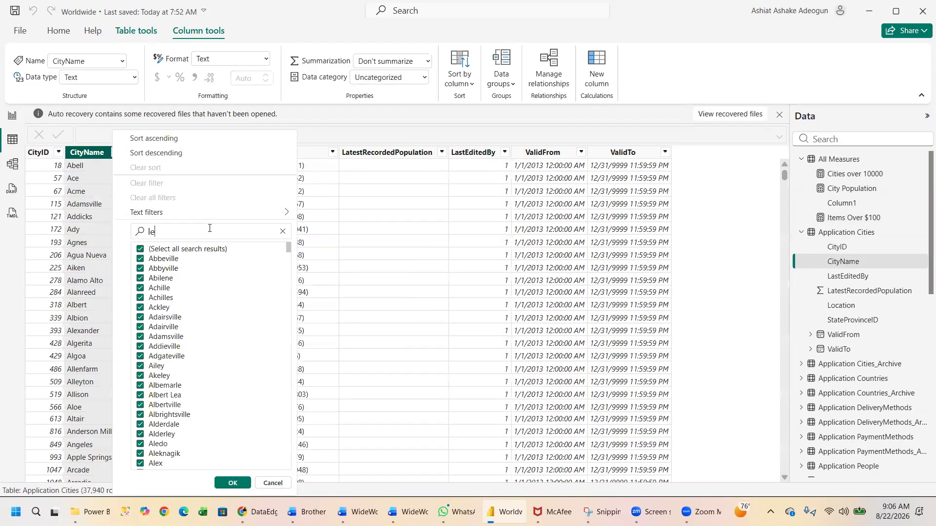
{"action": "type", "text": "b"}
{"action": "key", "text": "BackSpace"}
{"action": "key", "text": "BackSpace"}
{"action": "key", "text": "BackSpace"}
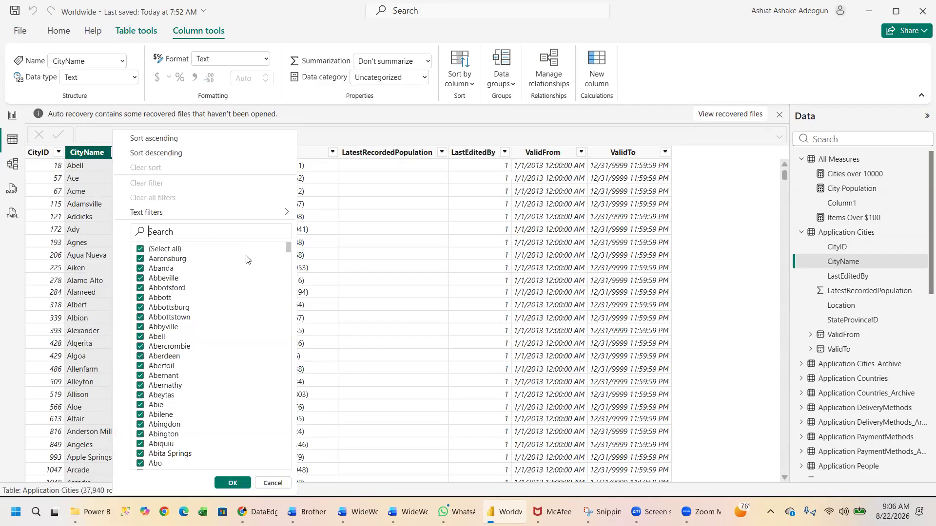
{"action": "left_click", "coordinate": [141, 249]}
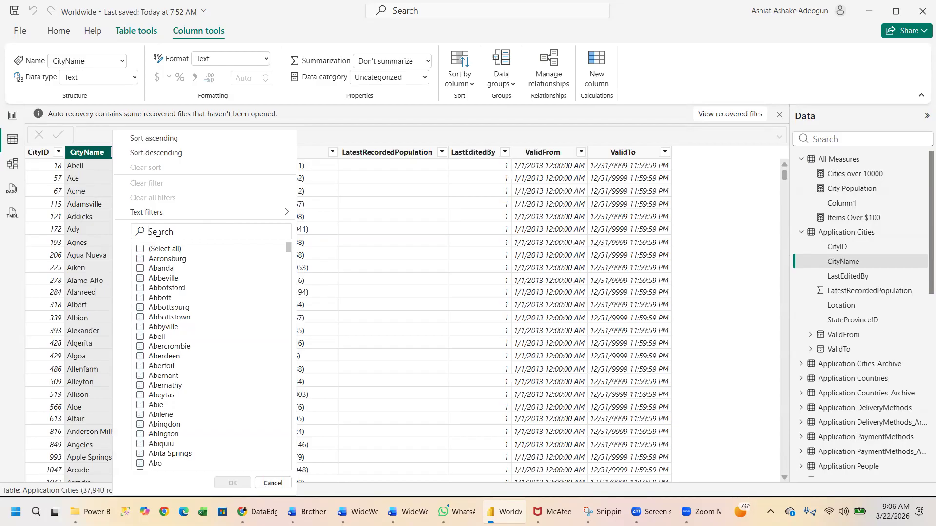
{"action": "left_click", "coordinate": [158, 232]}
{"action": "type", "text": "Le"}
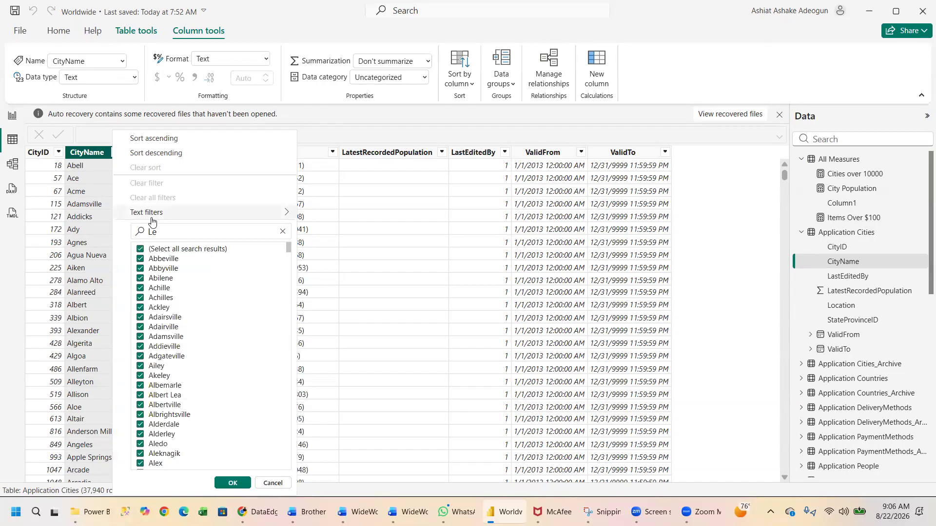
{"action": "mouse_move", "coordinate": [152, 222]}
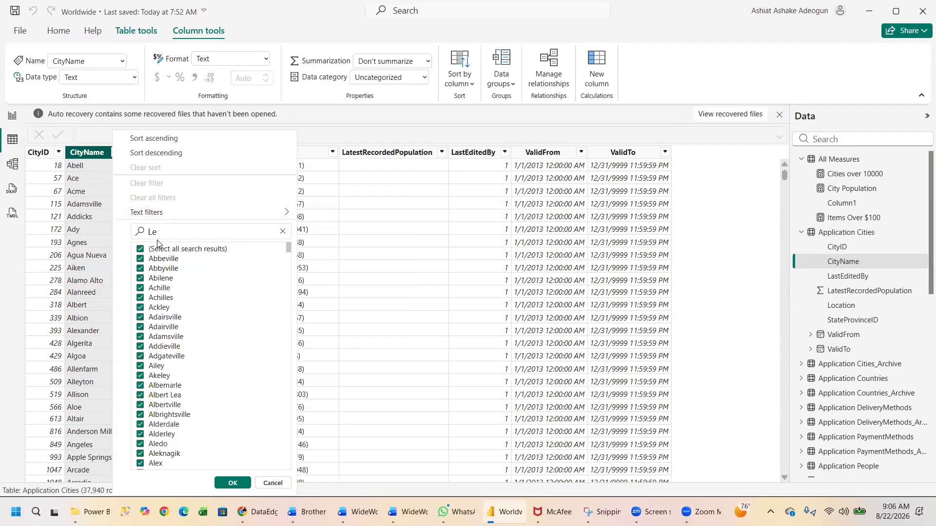
{"action": "left_click", "coordinate": [140, 250]}
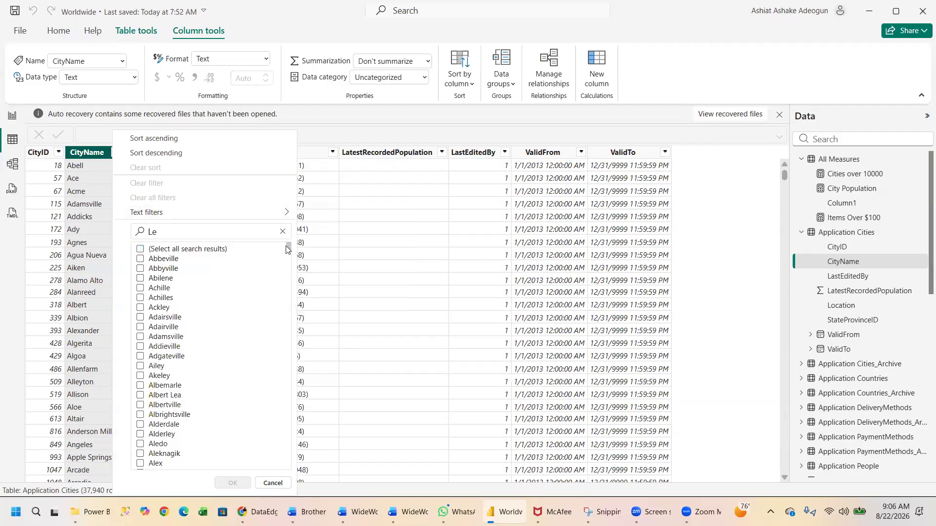
{"action": "left_click_drag", "start_coordinate": [287, 249], "coordinate": [290, 472]}
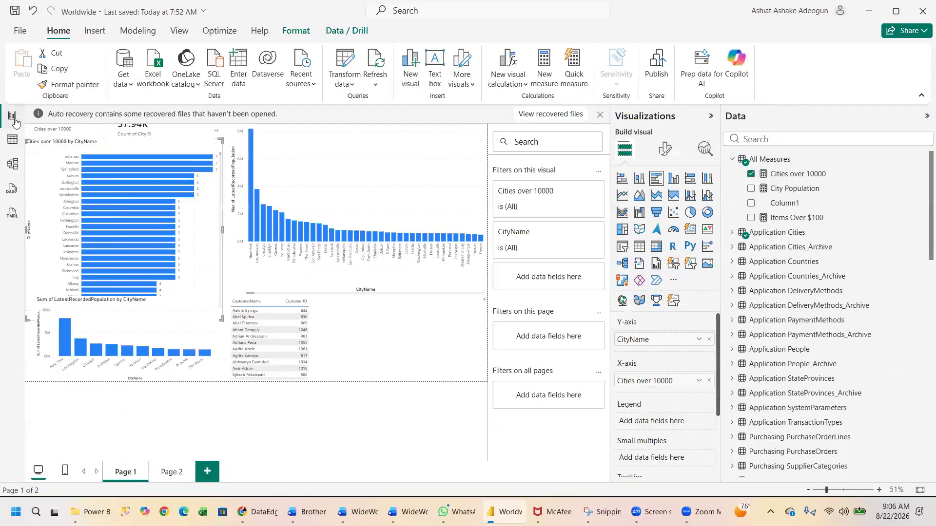
{"action": "left_click", "coordinate": [14, 117]}
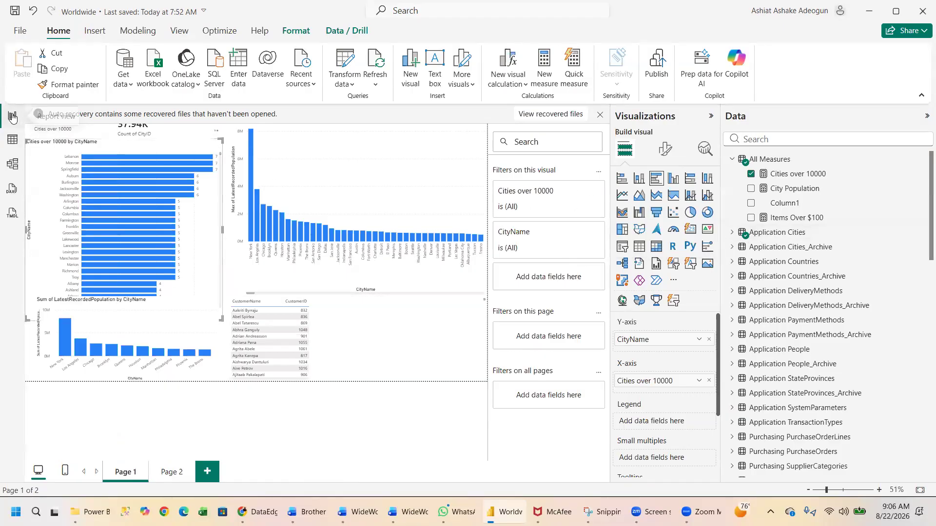
Reopen the Application Cities table's rows and filter the CityName column to Abbeville only.
{"action": "left_click", "coordinate": [13, 141]}
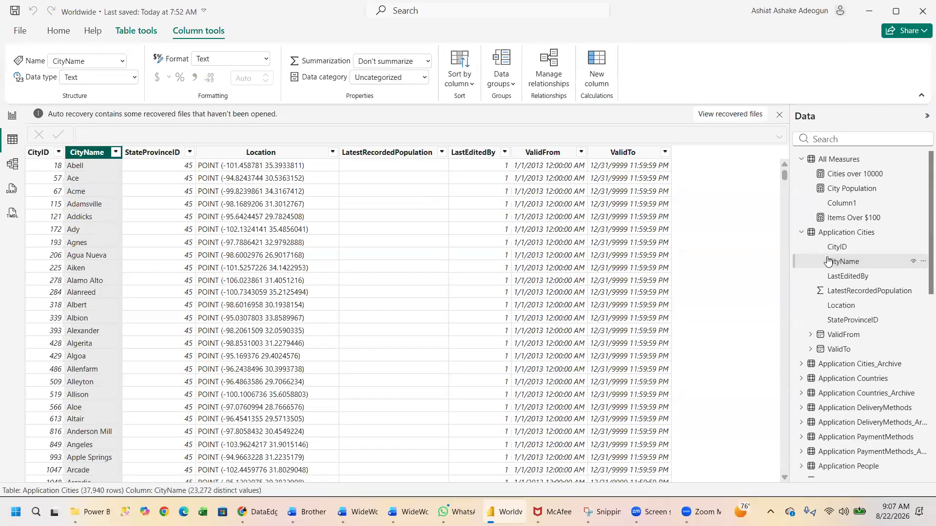
{"action": "left_click", "coordinate": [824, 239]}
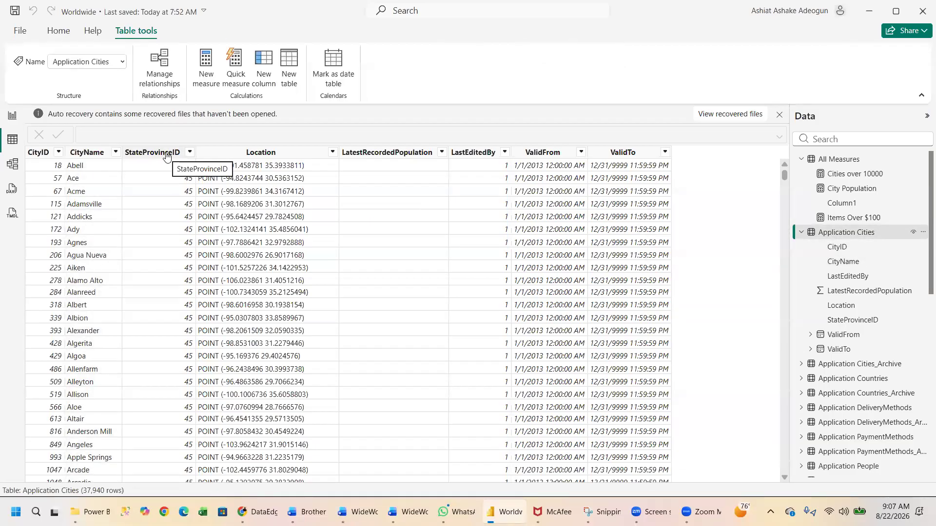
{"action": "left_click", "coordinate": [116, 153]}
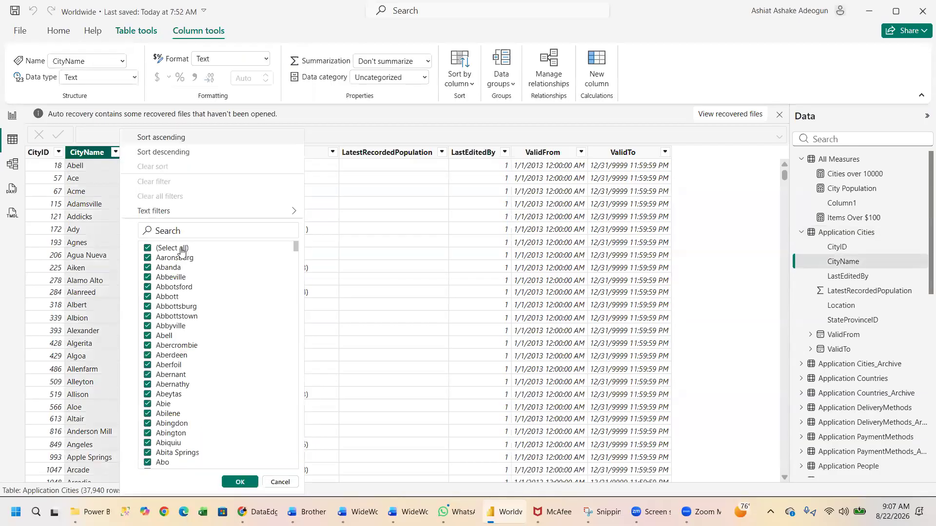
{"action": "left_click", "coordinate": [148, 248]}
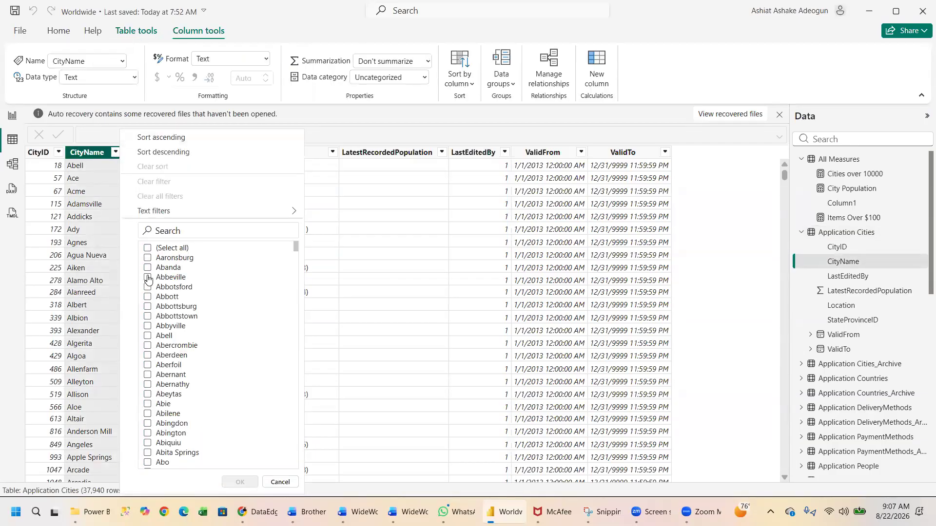
{"action": "left_click", "coordinate": [147, 277]}
{"action": "left_click", "coordinate": [232, 482]}
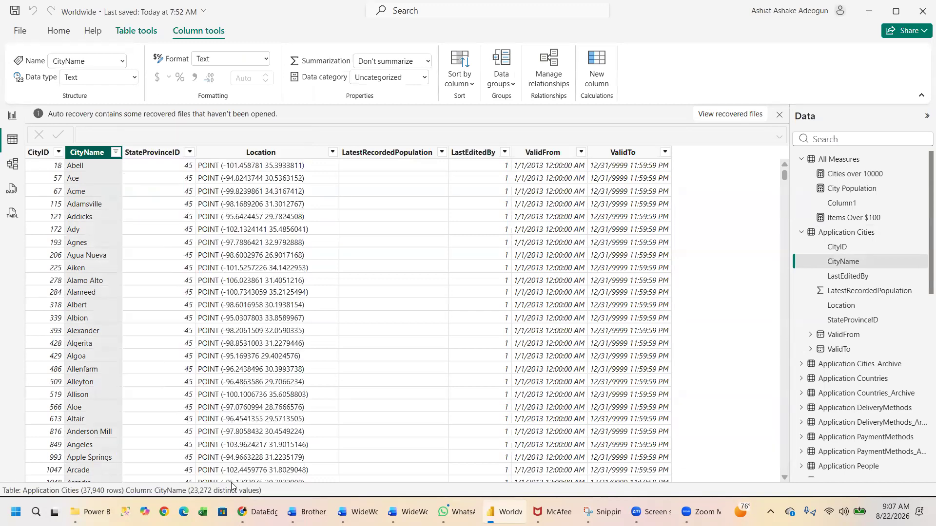
Change the CityName filter on the Application Cities table to show only Lebanon.
{"action": "left_click", "coordinate": [116, 152]}
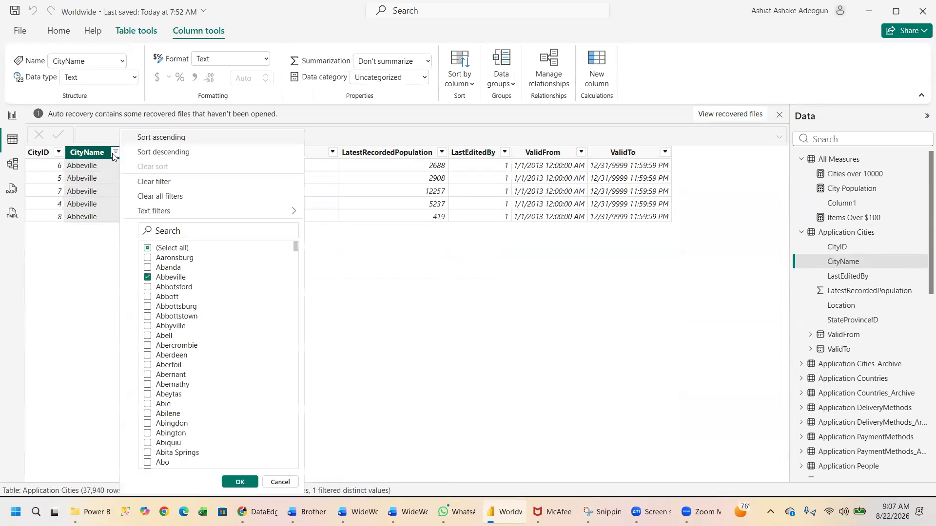
{"action": "left_click", "coordinate": [148, 249]}
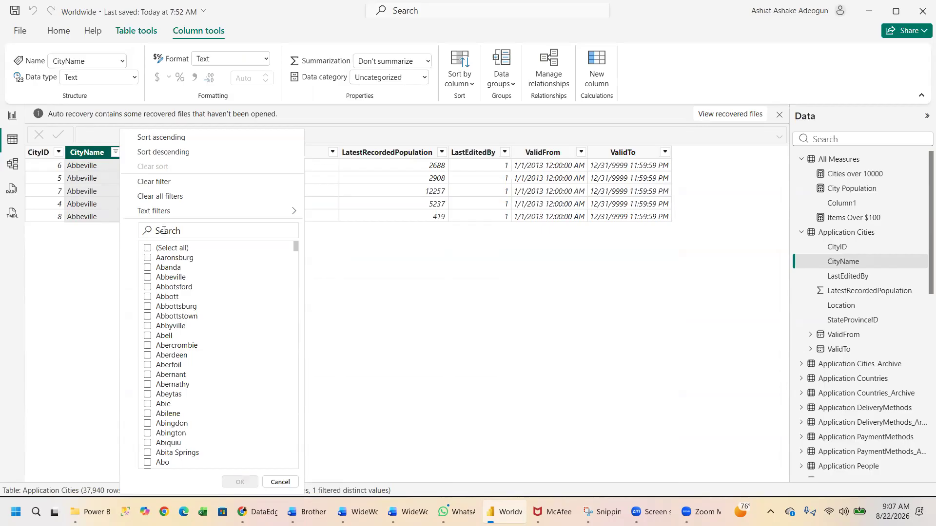
{"action": "left_click", "coordinate": [163, 230]}
{"action": "type", "text": "l"}
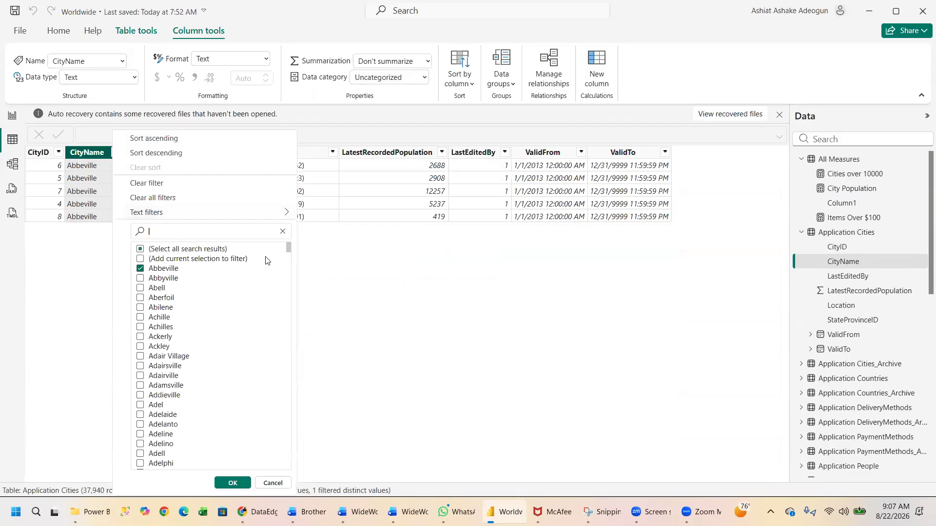
{"action": "left_click_drag", "start_coordinate": [288, 245], "coordinate": [288, 466]}
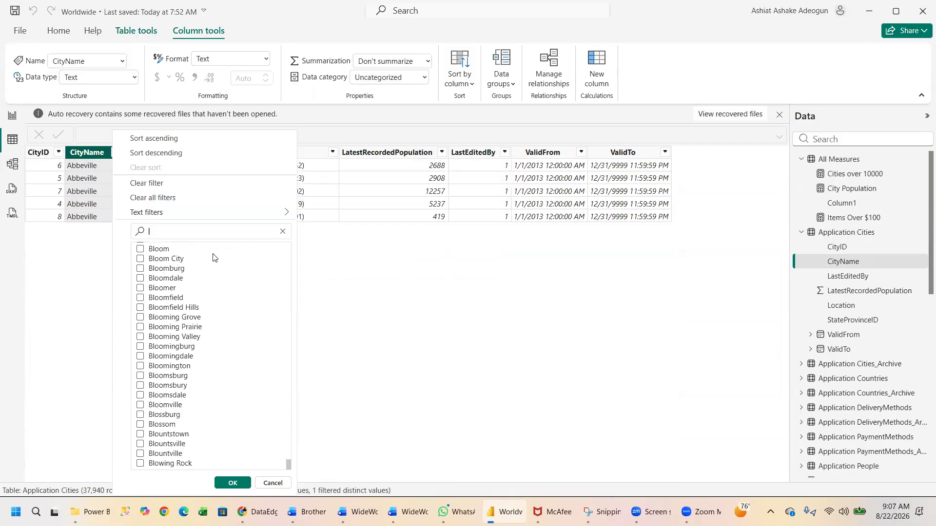
{"action": "type", "text": "Lebanon"}
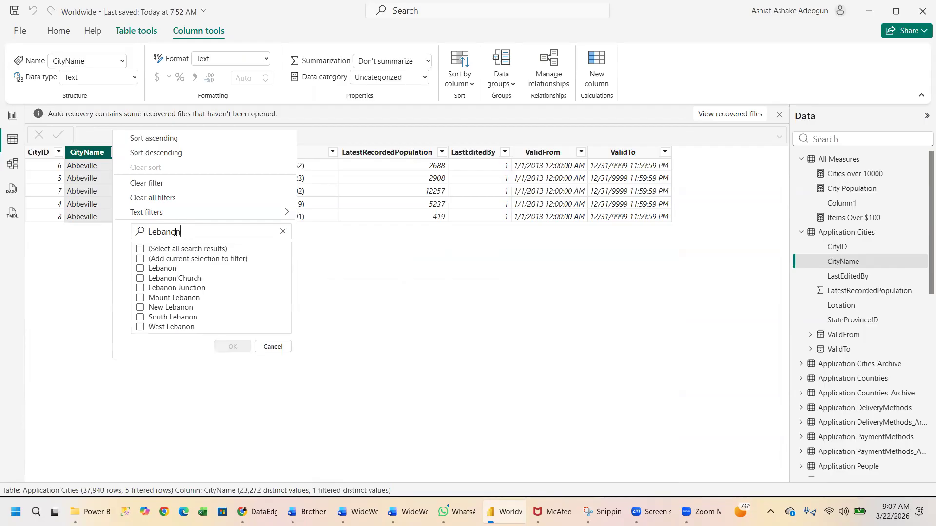
{"action": "left_click", "coordinate": [140, 269]}
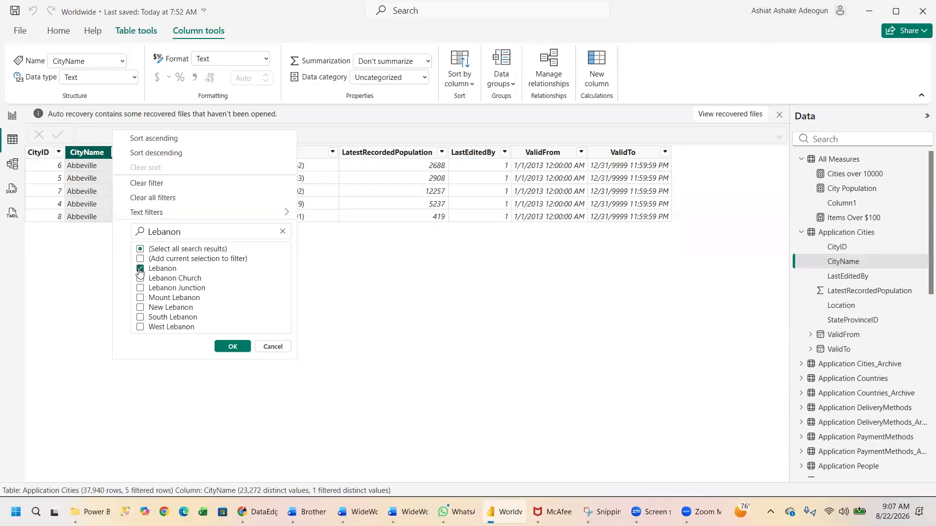
{"action": "left_click", "coordinate": [239, 347]}
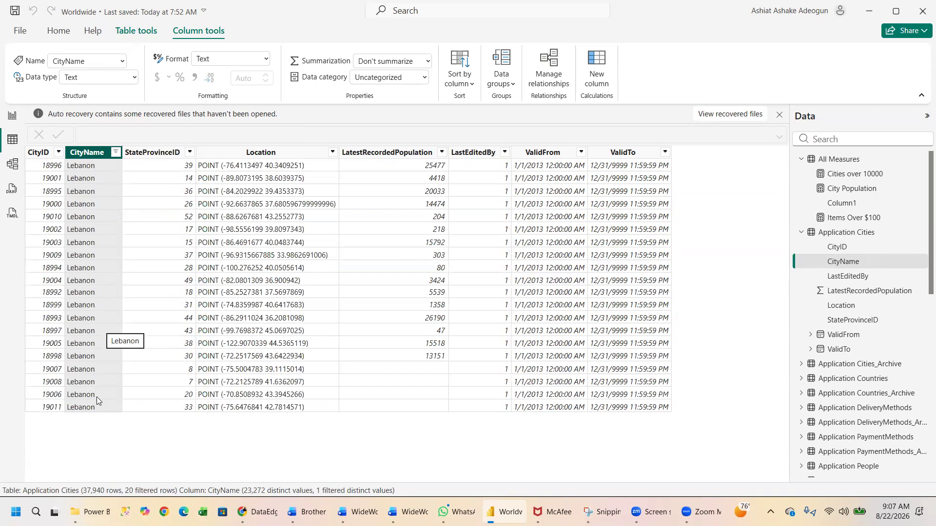
Filter the LatestRecordedPopulation column to the values 47, 80, 204, 218 and 303.
{"action": "left_click", "coordinate": [442, 153]}
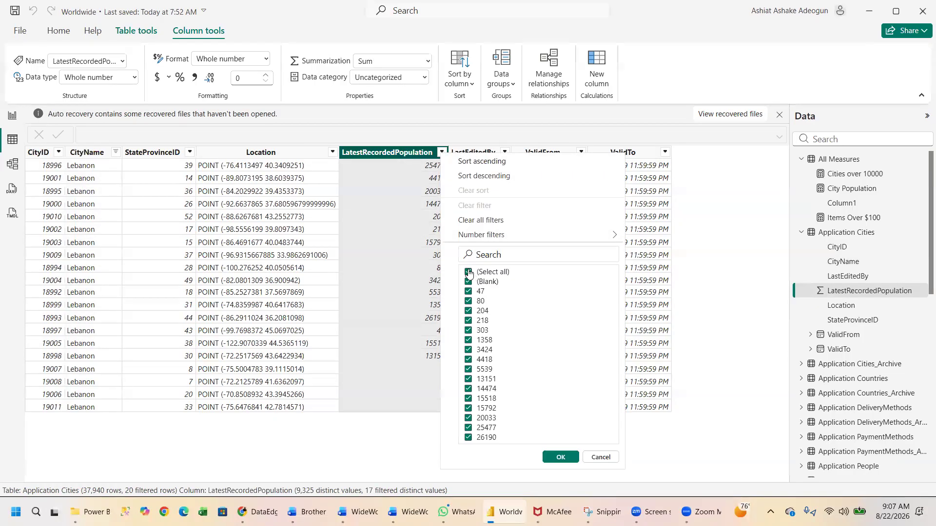
{"action": "left_click", "coordinate": [468, 272]}
{"action": "left_click", "coordinate": [469, 292]}
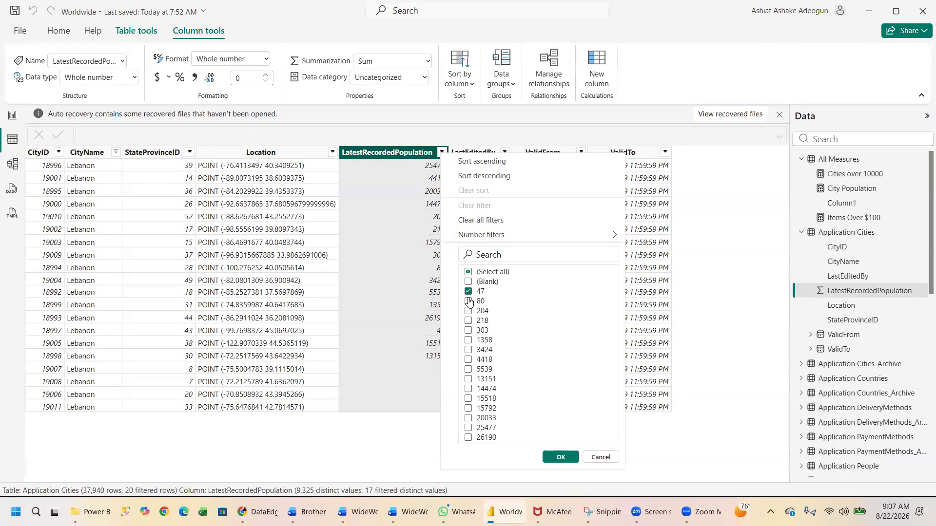
{"action": "left_click", "coordinate": [468, 311]}
{"action": "left_click", "coordinate": [468, 321]}
{"action": "left_click", "coordinate": [468, 332]}
{"action": "left_click", "coordinate": [551, 457]}
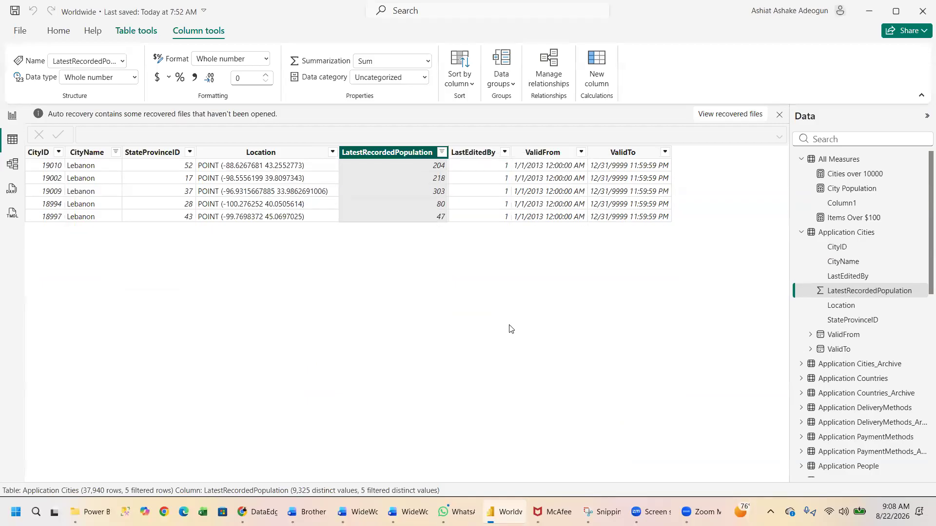
Change the LatestRecordedPopulation filter to include every value except blank, 47, 80, 204, 218 and 303.
{"action": "left_click", "coordinate": [442, 152]}
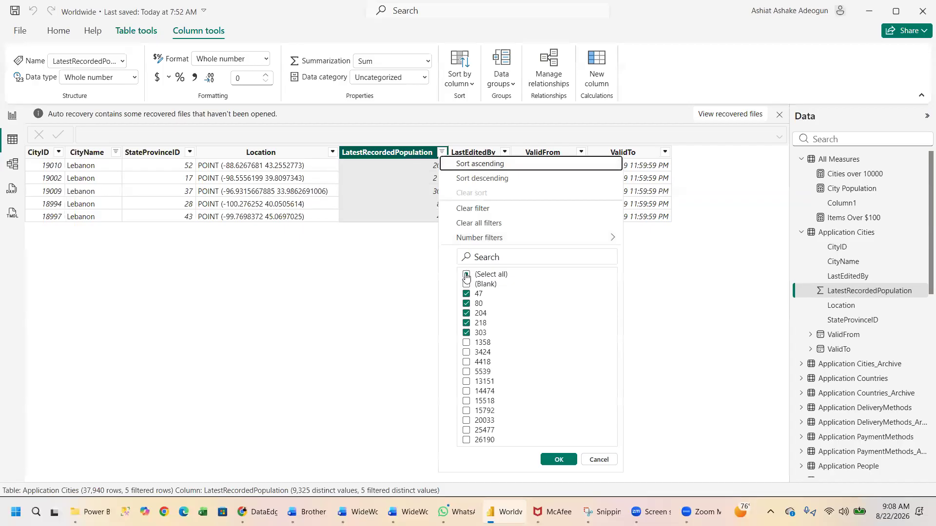
{"action": "left_click", "coordinate": [466, 274]}
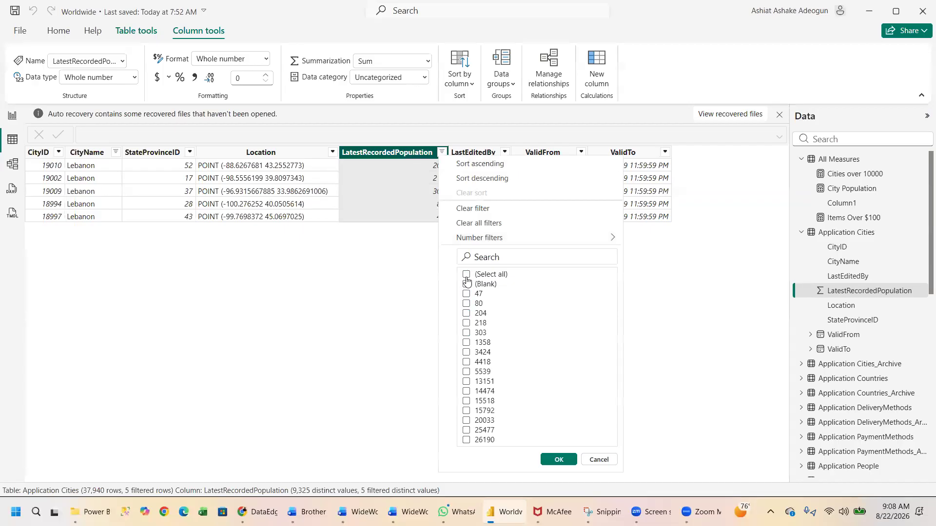
{"action": "left_click", "coordinate": [466, 274]}
{"action": "left_click", "coordinate": [466, 294]}
{"action": "left_click", "coordinate": [467, 284]}
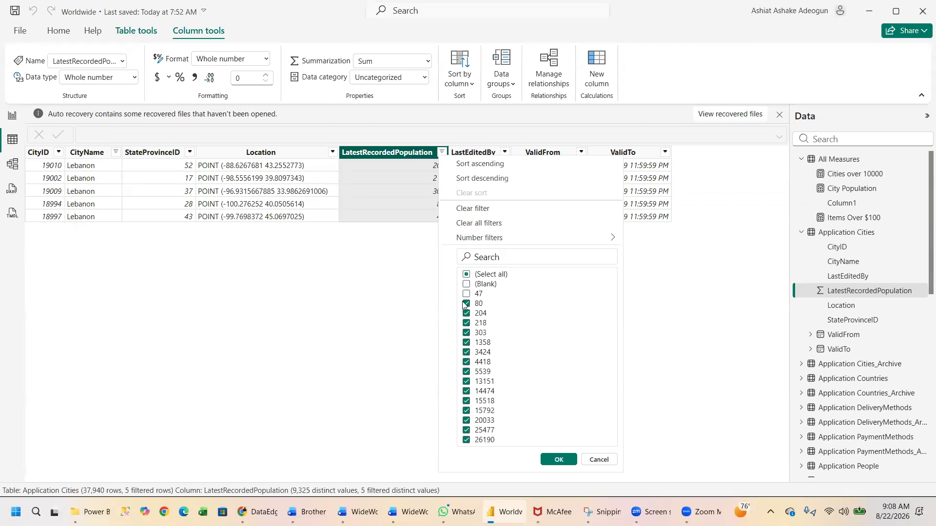
{"action": "left_click", "coordinate": [467, 305]}
{"action": "left_click", "coordinate": [467, 314]}
{"action": "left_click", "coordinate": [466, 324]}
{"action": "left_click", "coordinate": [467, 333]}
{"action": "left_click", "coordinate": [559, 460]}
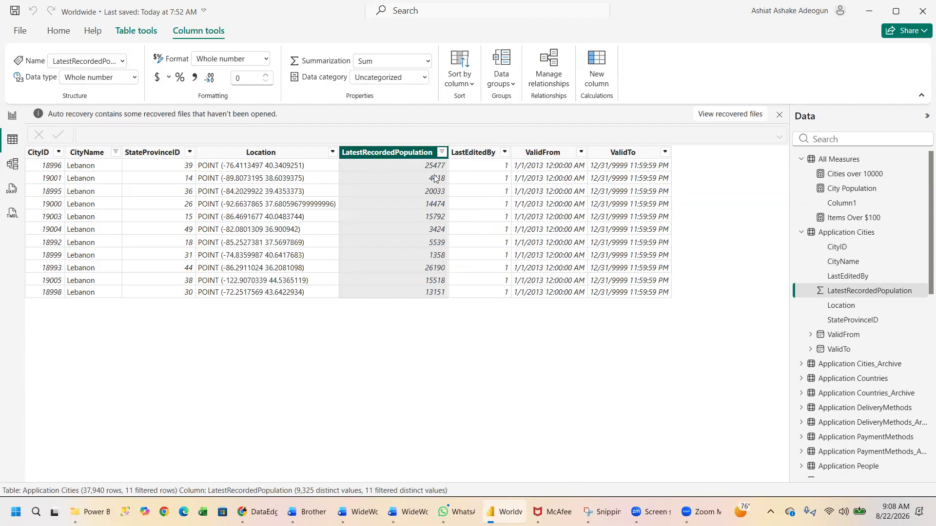
Also exclude 1358, 3424, 4418 and 5539 from the LatestRecordedPopulation filter.
{"action": "left_click", "coordinate": [442, 152]}
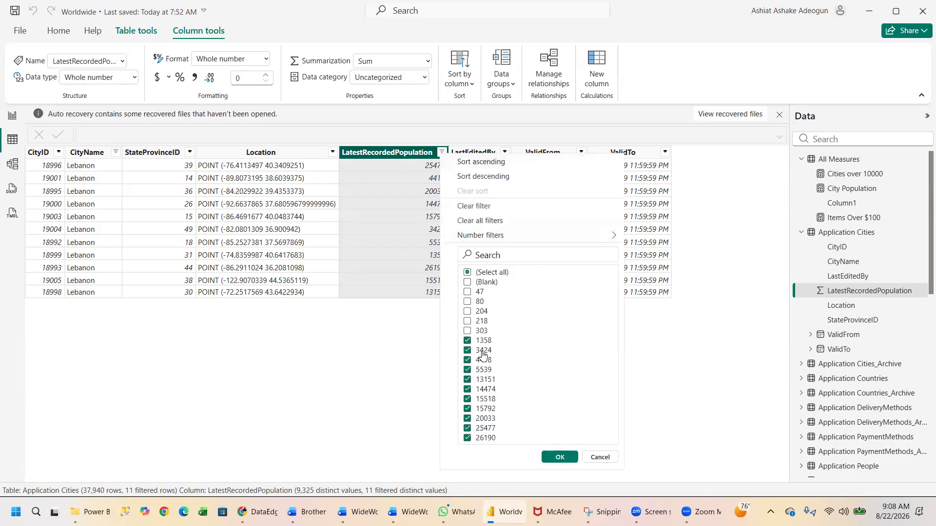
{"action": "left_click", "coordinate": [467, 372]}
{"action": "left_click", "coordinate": [467, 361]}
{"action": "left_click", "coordinate": [467, 351]}
{"action": "left_click", "coordinate": [468, 341]}
{"action": "left_click", "coordinate": [550, 457]}
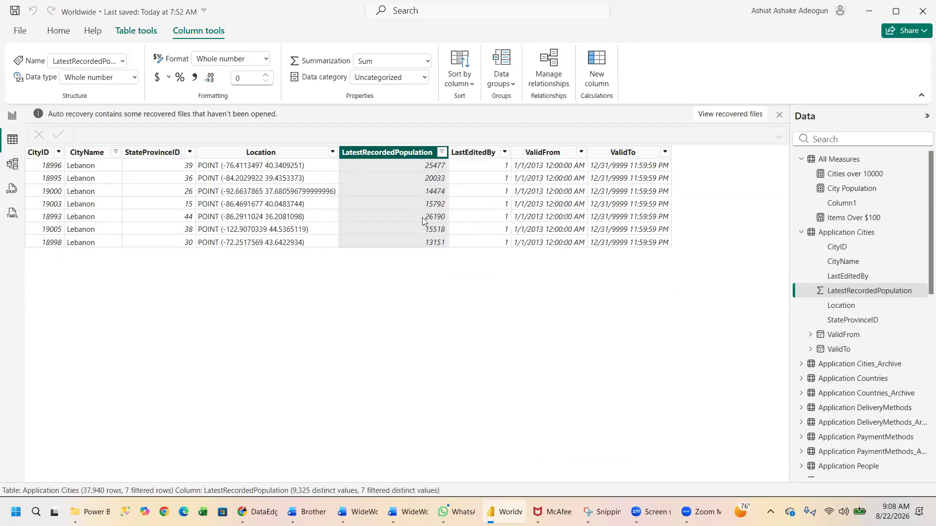
Return to the report page and slightly widen the Cities over 10000 by CityName bar chart.
{"action": "left_click", "coordinate": [10, 116]}
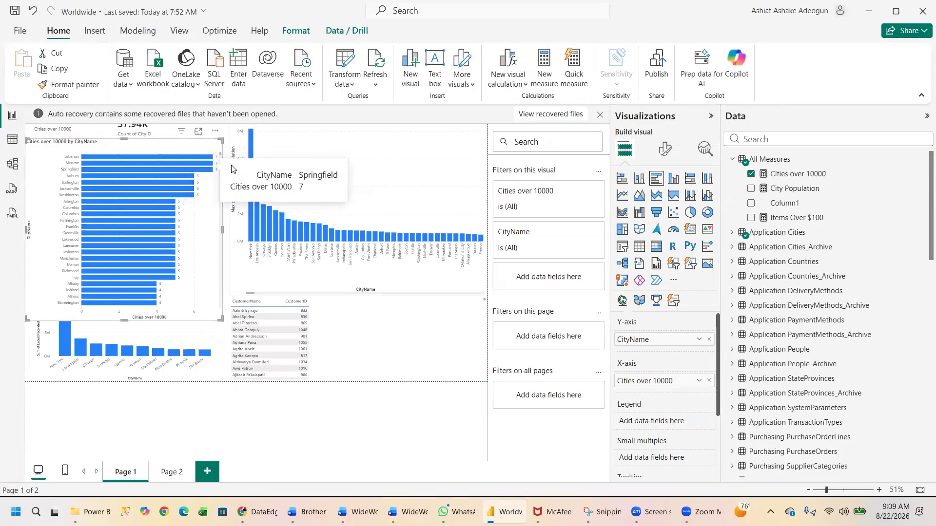
{"action": "left_click_drag", "start_coordinate": [219, 222], "coordinate": [228, 223]}
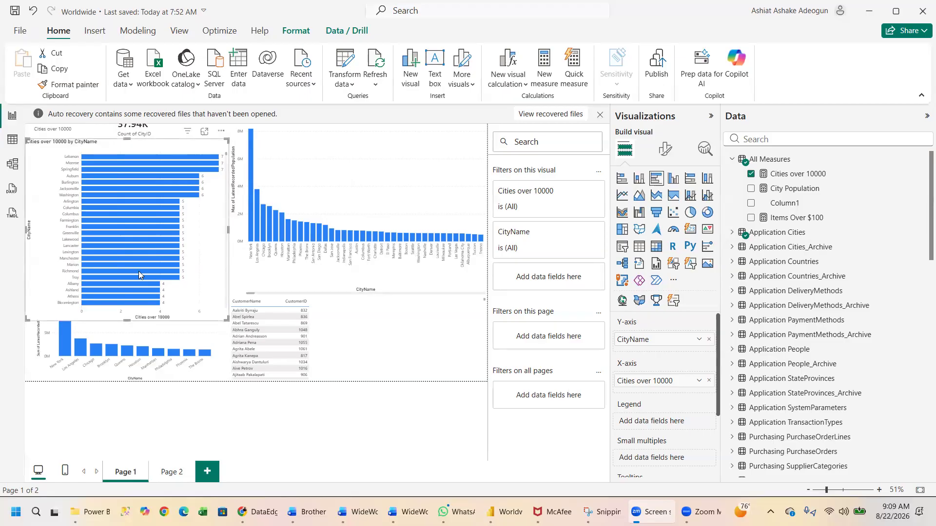
In the DAX query view, set the LatestRecordedPopulation threshold in the Application Cities FILTER query to 10000.
{"action": "left_click", "coordinate": [15, 191]}
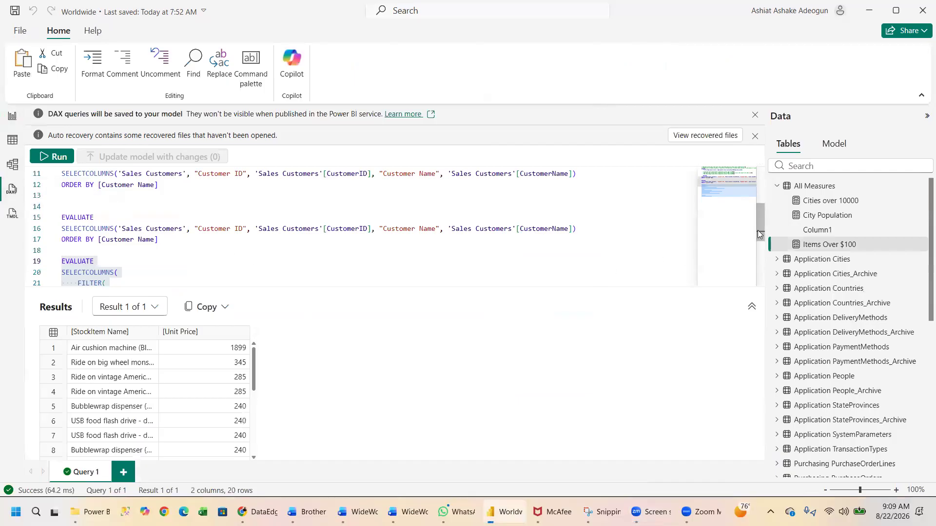
{"action": "left_click_drag", "start_coordinate": [758, 232], "coordinate": [751, 169]}
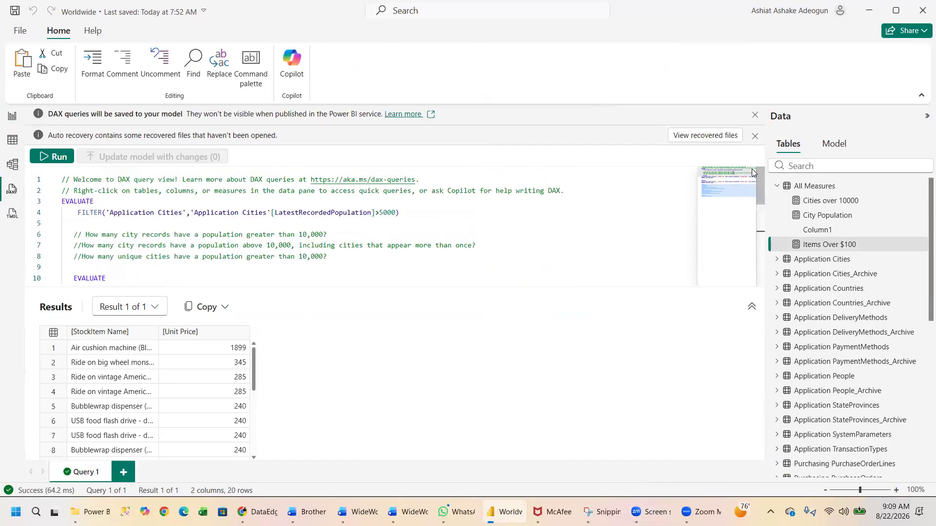
{"action": "double_click", "coordinate": [389, 213]}
{"action": "key", "text": "BackSpace"}
{"action": "type", "text": "10"}
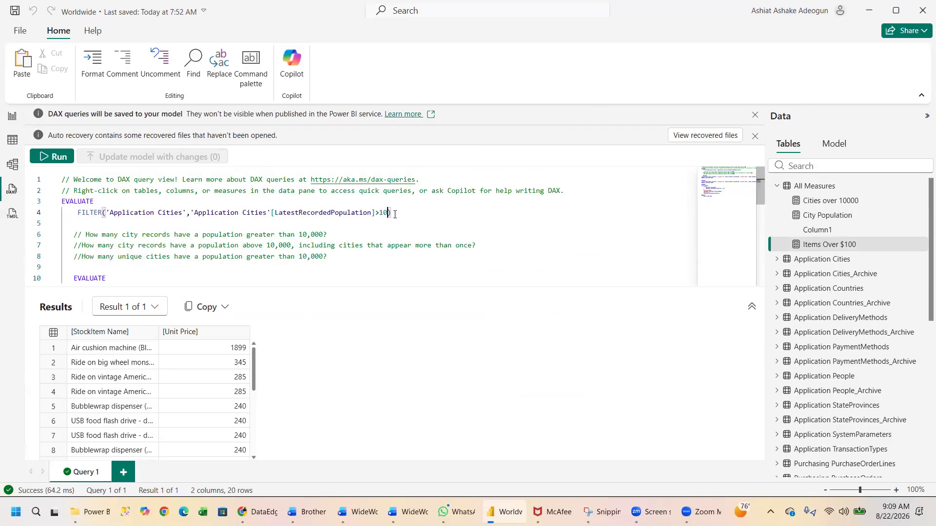
{"action": "type", "text": ",00"}
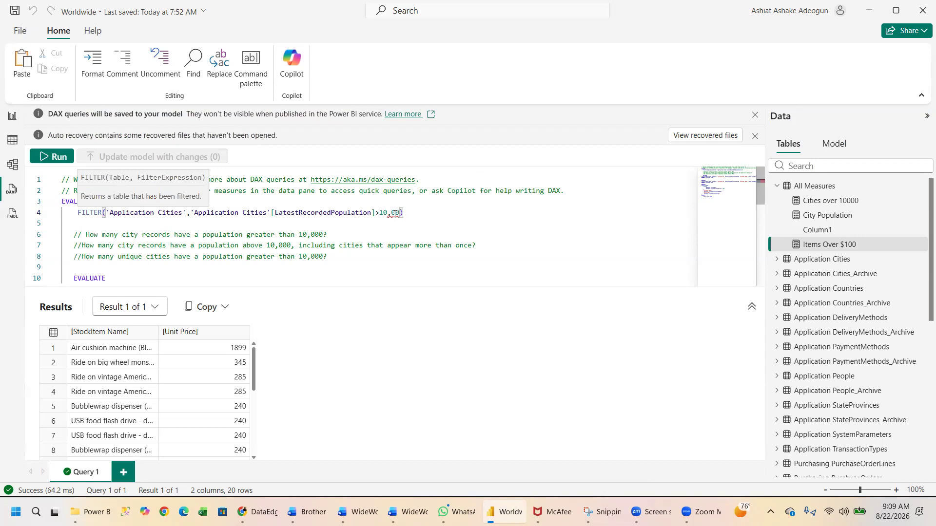
{"action": "key", "text": "BackSpace"}
{"action": "key", "text": "BackSpace"}
{"action": "key", "text": "BackSpace"}
{"action": "type", "text": "000"}
Run only the Application Cities EVALUATE FILTER query and browse its result rows.
{"action": "left_click_drag", "start_coordinate": [404, 213], "coordinate": [37, 201]}
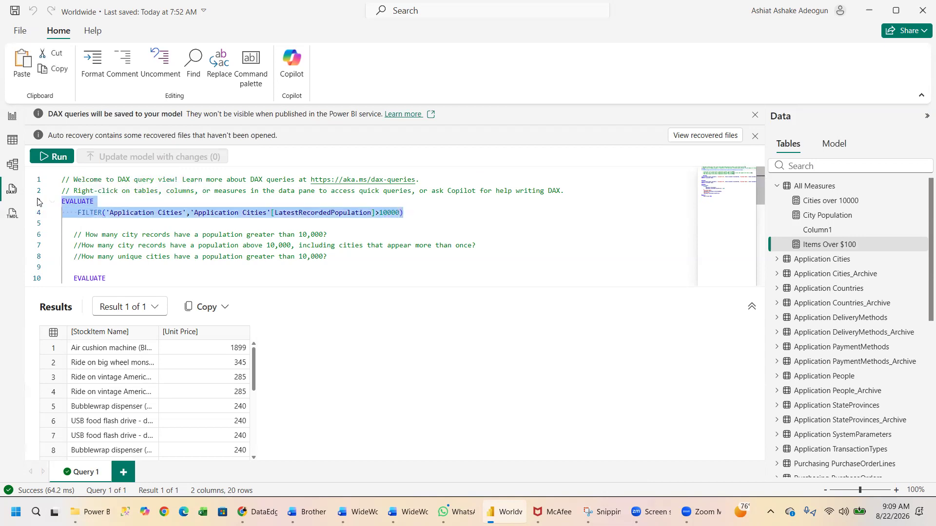
{"action": "left_click", "coordinate": [52, 156]}
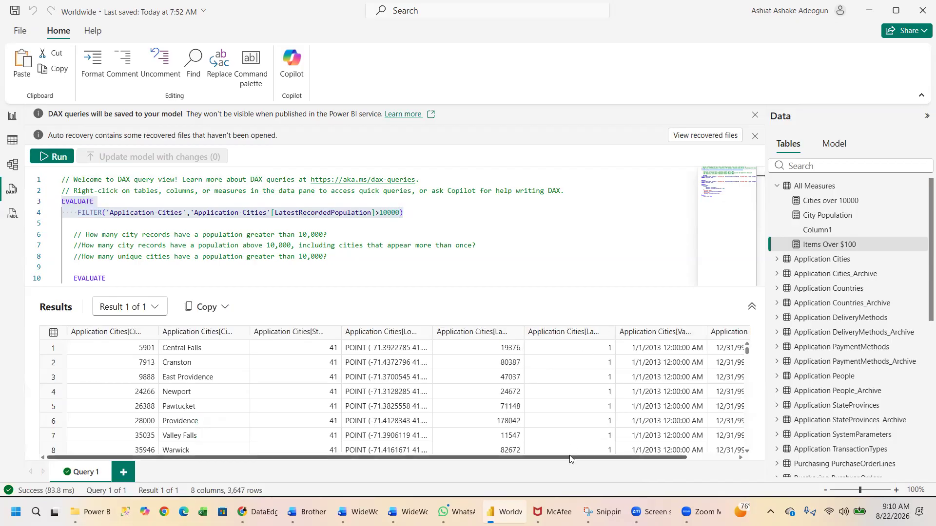
{"action": "mouse_move", "coordinate": [570, 458]}
{"action": "left_mouse_down"}
{"action": "mouse_move", "coordinate": [641, 464]}
{"action": "mouse_move", "coordinate": [575, 466]}
{"action": "left_mouse_up"}
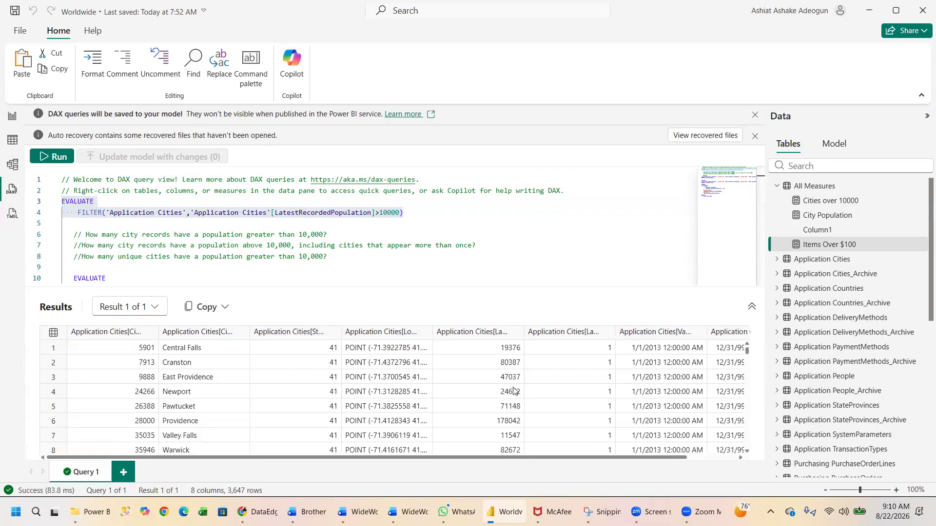
{"action": "scroll", "coordinate": [513, 391], "scroll_direction": "down", "scroll_amount": 10}
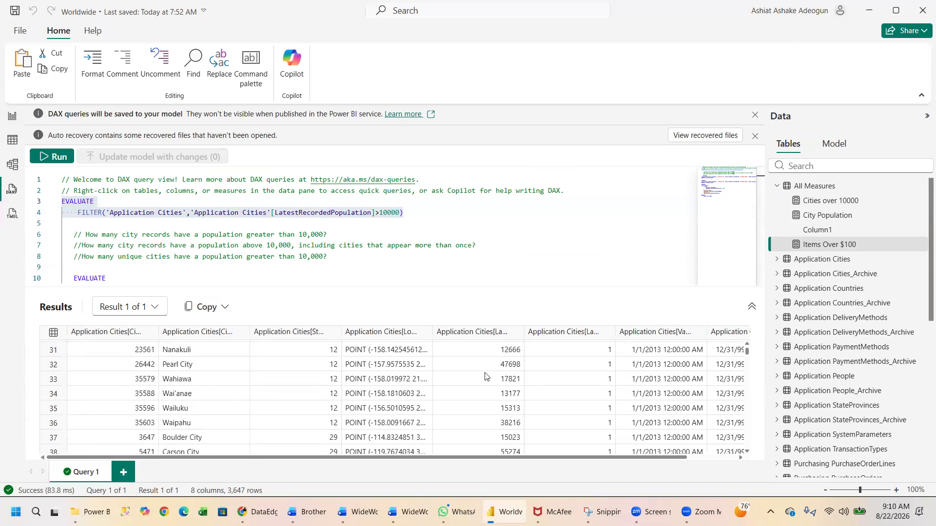
Add LatestRecordedPopulation and CityName to the customer table on Page 1 of the report, and undo the CityName addition.
{"action": "left_click", "coordinate": [12, 117]}
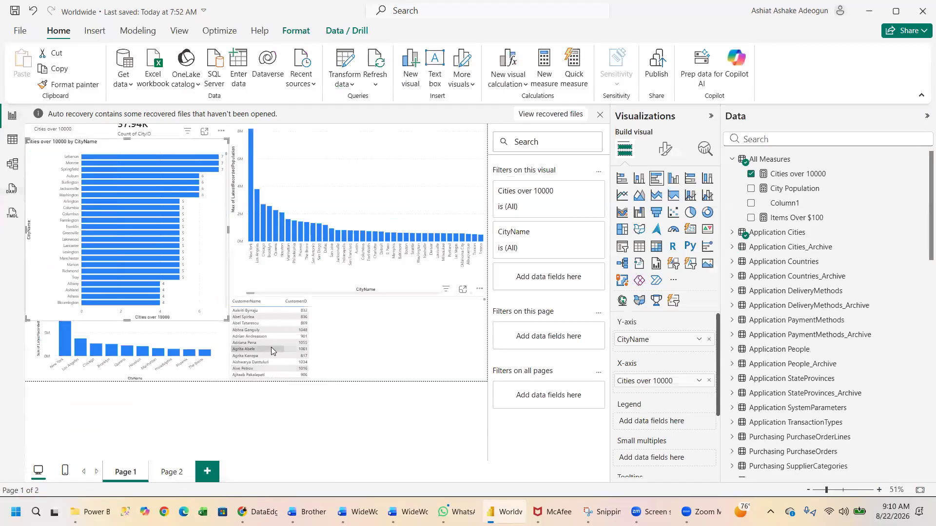
{"action": "left_click", "coordinate": [372, 327]}
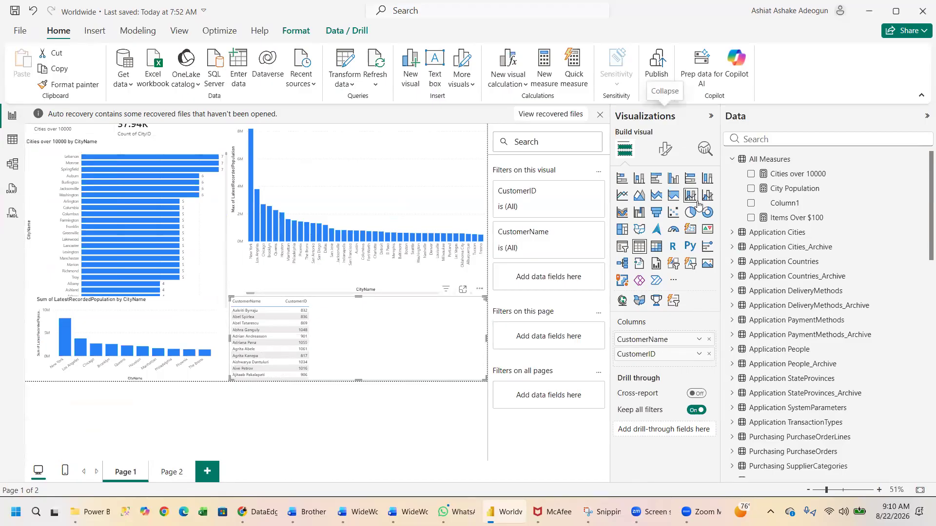
{"action": "left_click", "coordinate": [732, 233]}
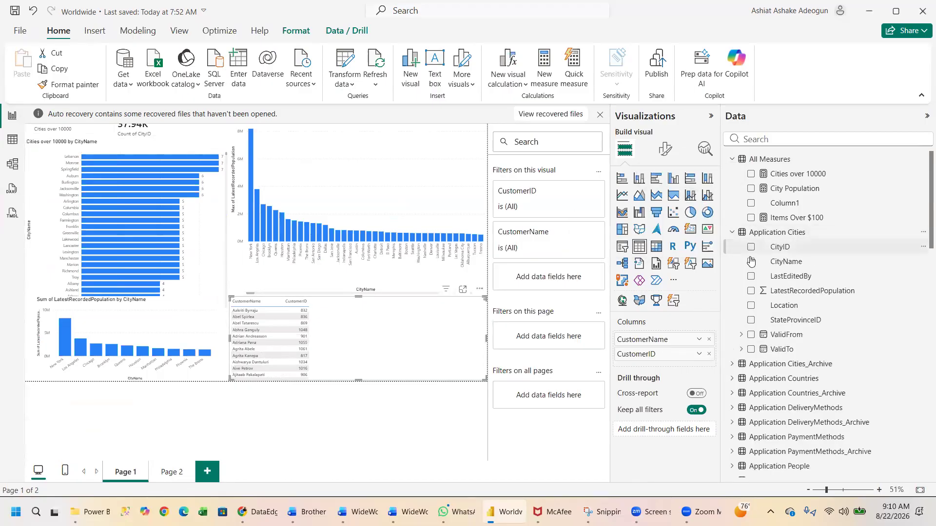
{"action": "left_click", "coordinate": [751, 291]}
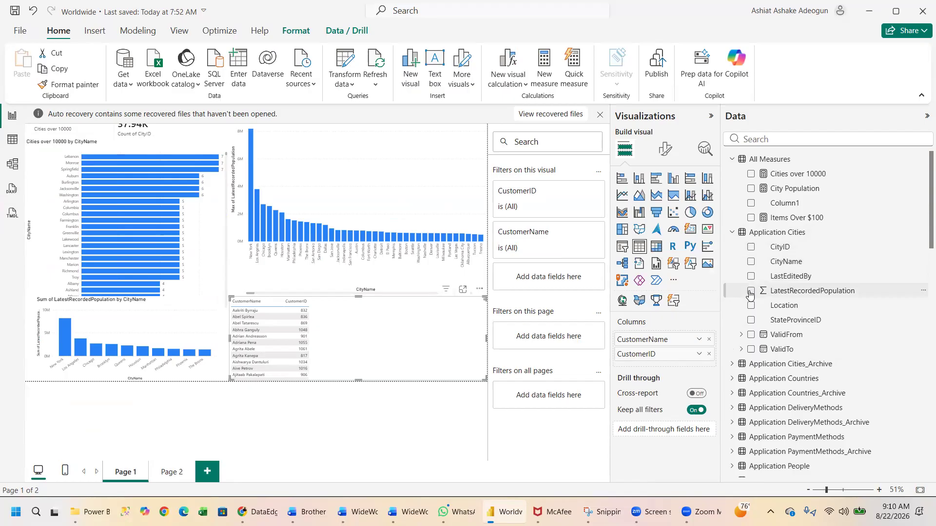
{"action": "left_click", "coordinate": [751, 262]}
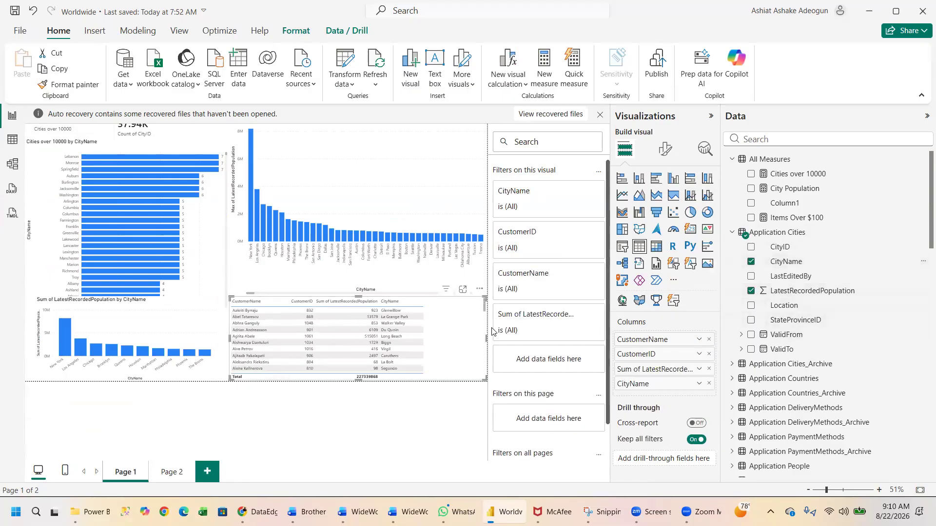
{"action": "key", "text": "ctrl+z"}
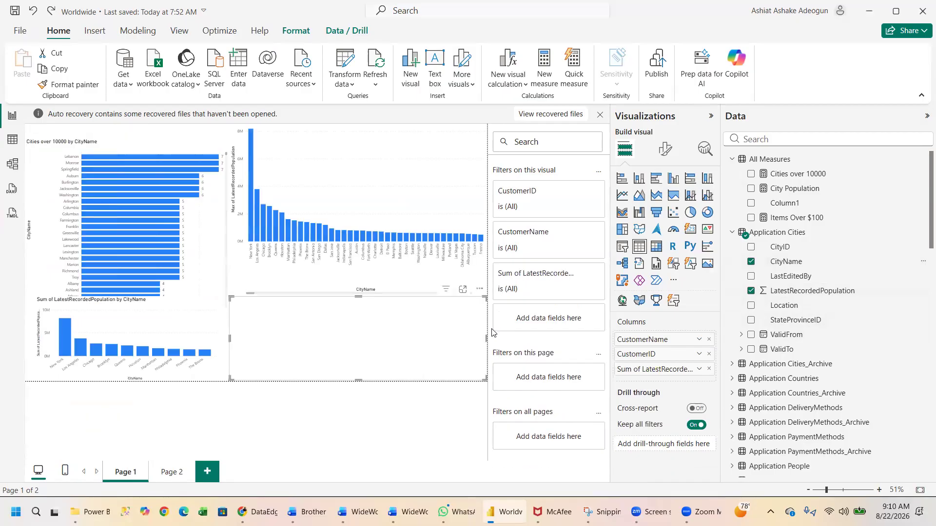
Add a new report page and create a chart of LatestRecordedPopulation by CityName on it.
{"action": "left_click", "coordinate": [207, 472]}
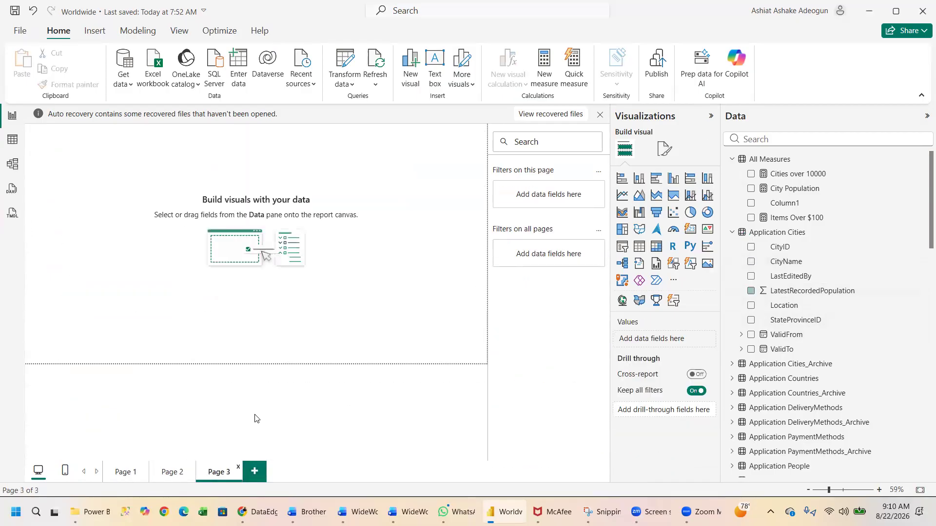
{"action": "left_click", "coordinate": [751, 291]}
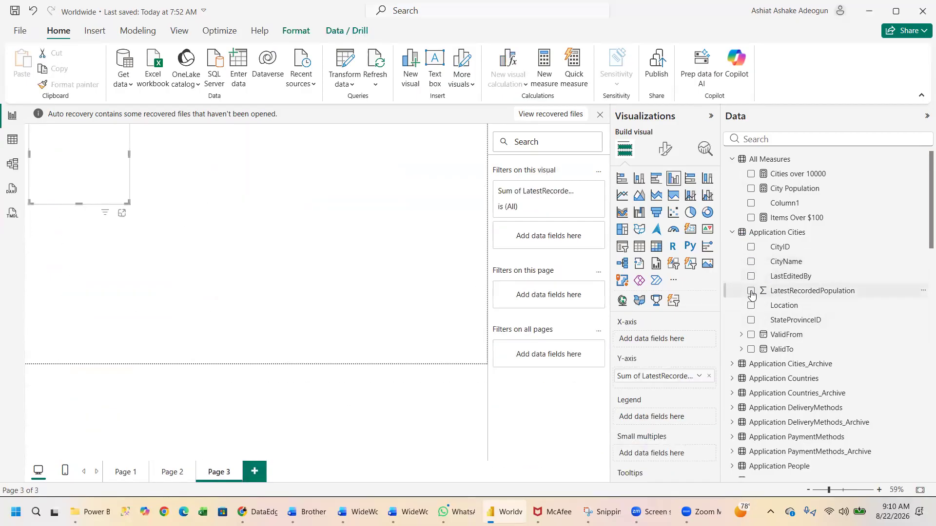
{"action": "left_click", "coordinate": [751, 262]}
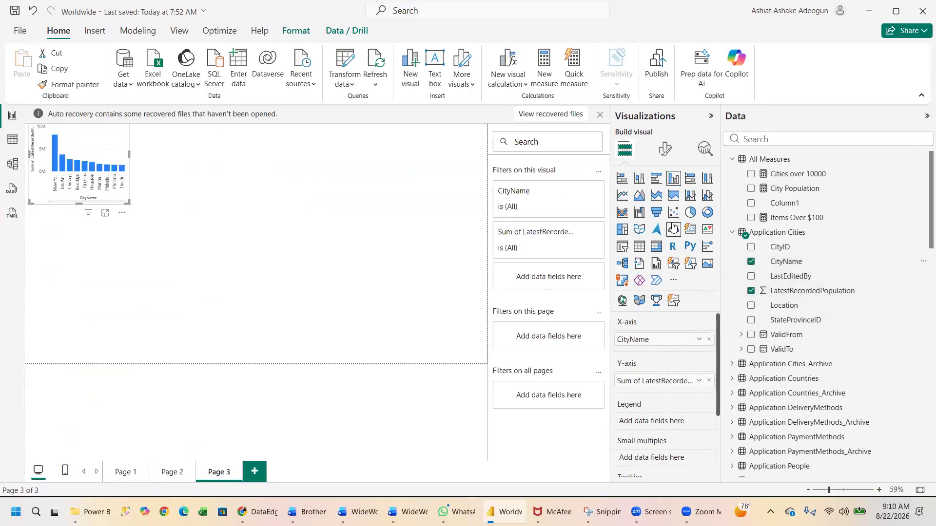
Convert the population-by-city chart on Page 3 to an enlarged table and set LatestRecordedPopulation to Don't summarize.
{"action": "left_click", "coordinate": [639, 247]}
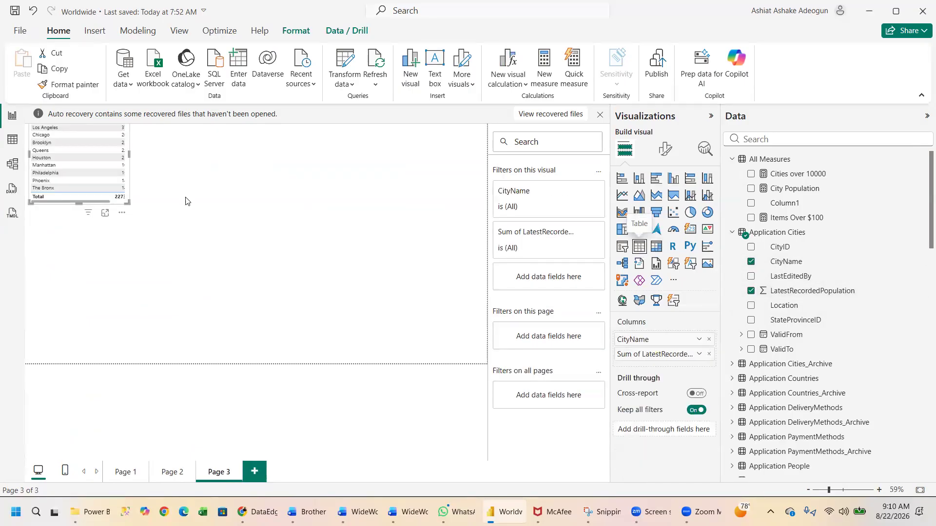
{"action": "left_click_drag", "start_coordinate": [128, 165], "coordinate": [457, 295]}
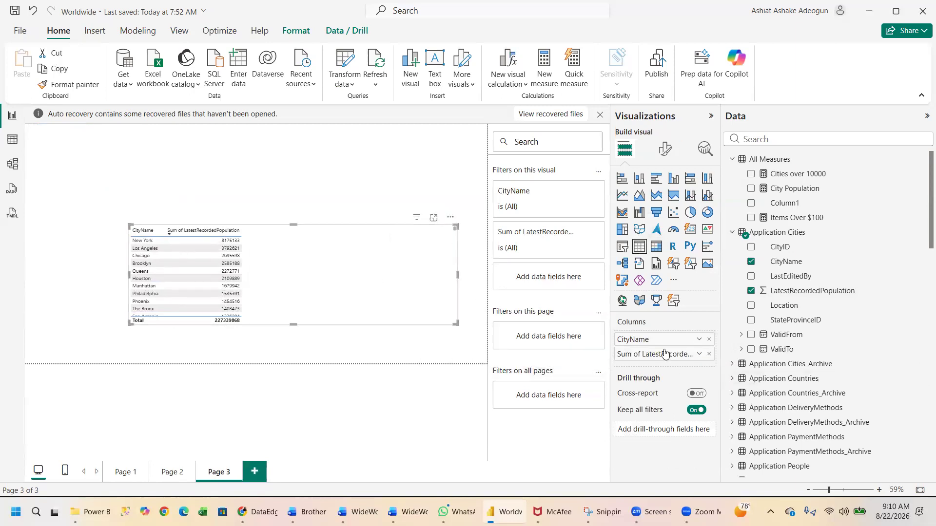
{"action": "left_click", "coordinate": [699, 354]}
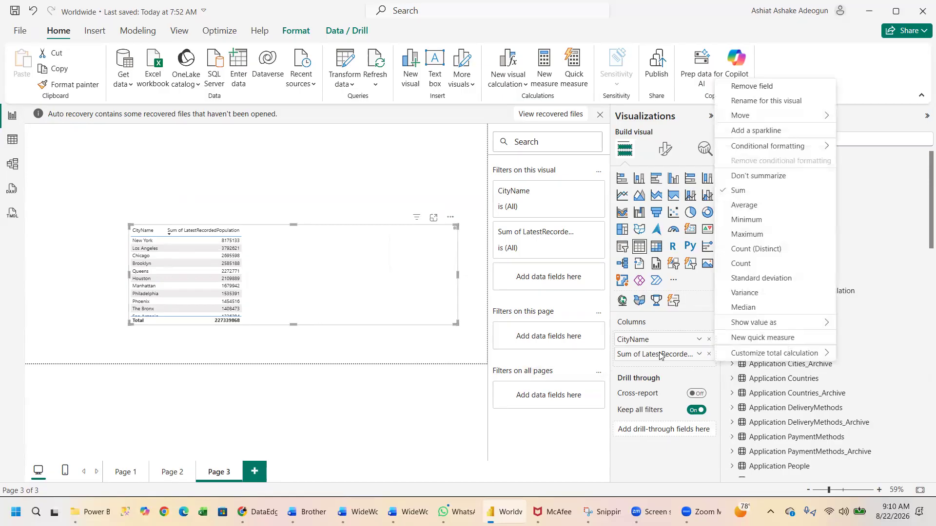
{"action": "left_click", "coordinate": [758, 176]}
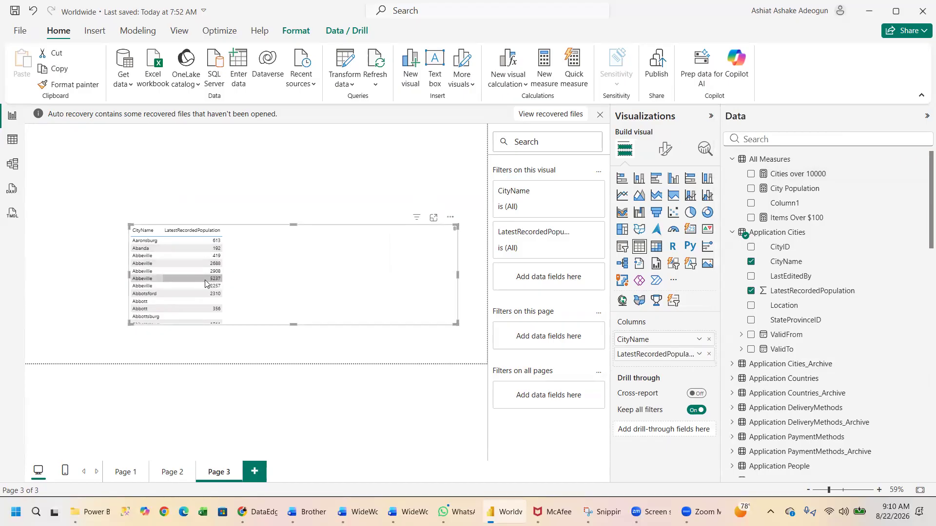
{"action": "left_click", "coordinate": [573, 193]}
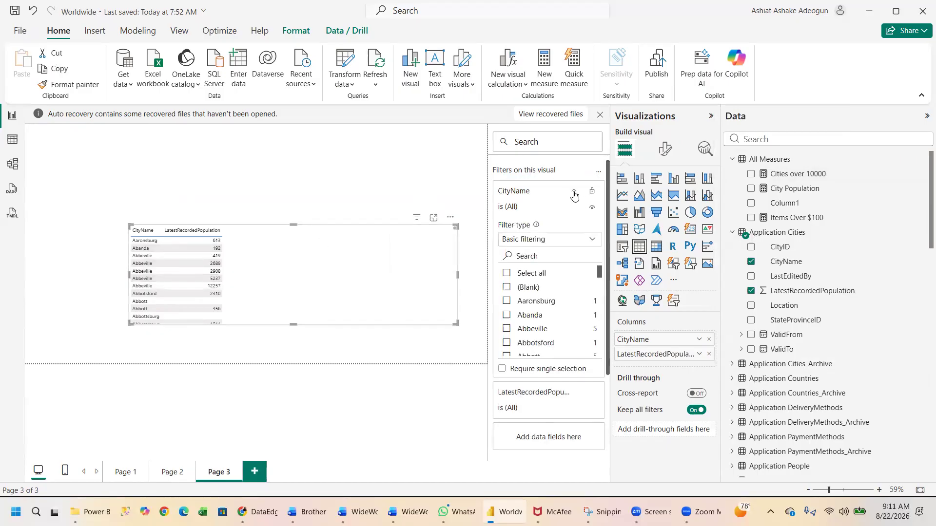
{"action": "left_click", "coordinate": [568, 240]}
{"action": "left_click", "coordinate": [569, 240]}
{"action": "left_click", "coordinate": [571, 242]}
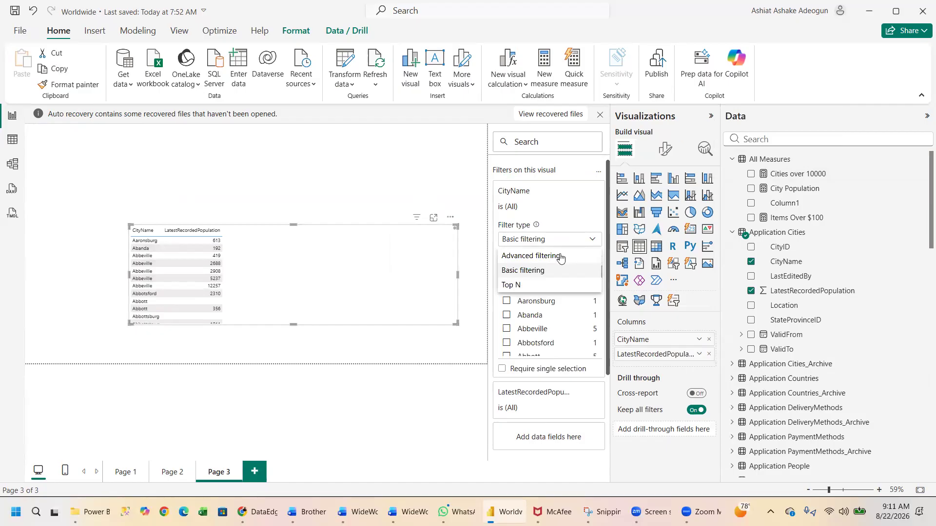
{"action": "left_click", "coordinate": [558, 257]}
{"action": "left_click", "coordinate": [554, 273]}
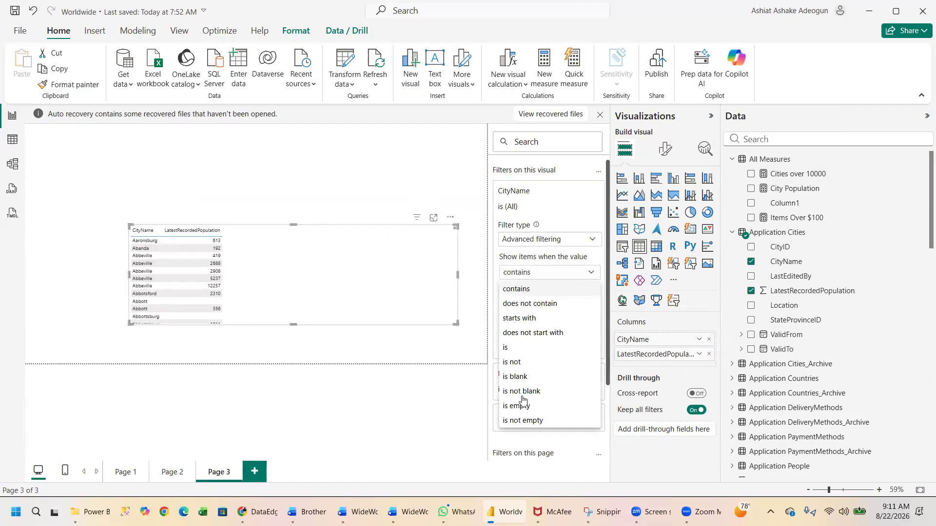
{"action": "left_click", "coordinate": [546, 242]}
{"action": "left_click", "coordinate": [568, 244]}
{"action": "left_click", "coordinate": [535, 272]}
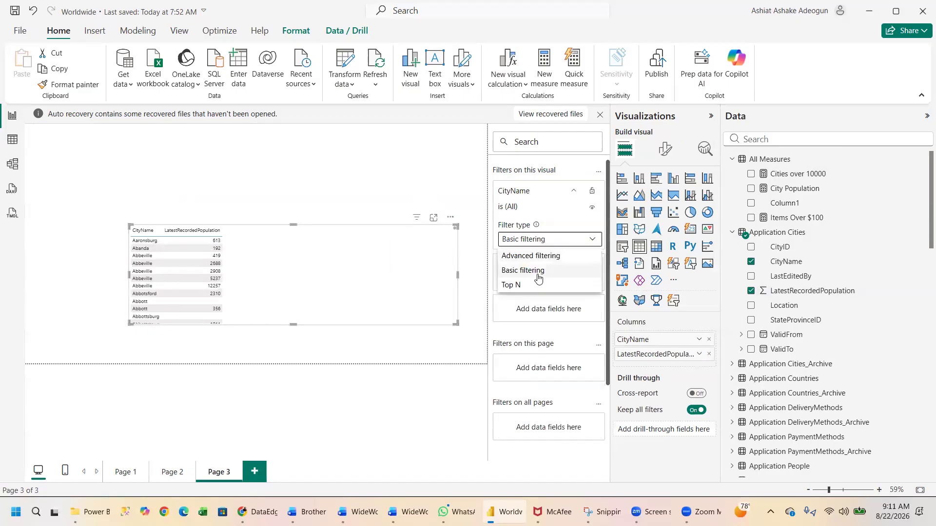
{"action": "left_click", "coordinate": [535, 240]}
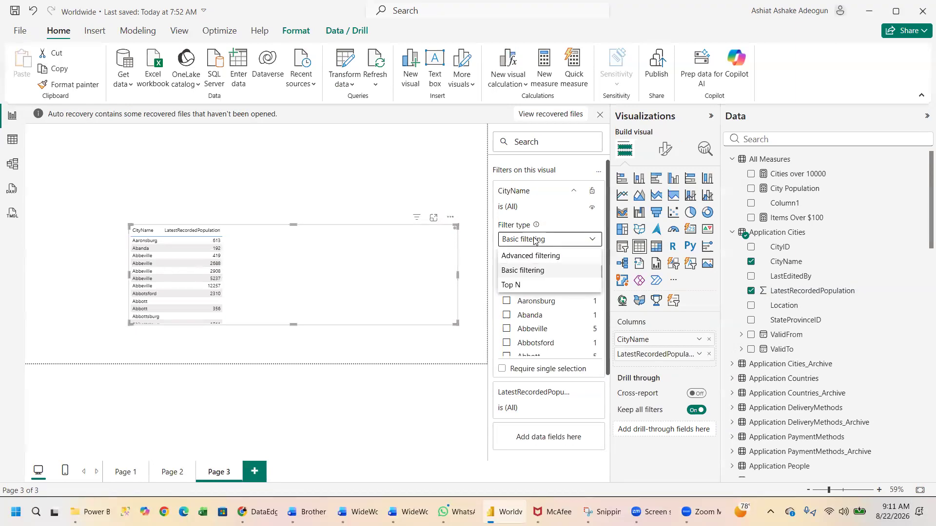
{"action": "left_click", "coordinate": [523, 408]}
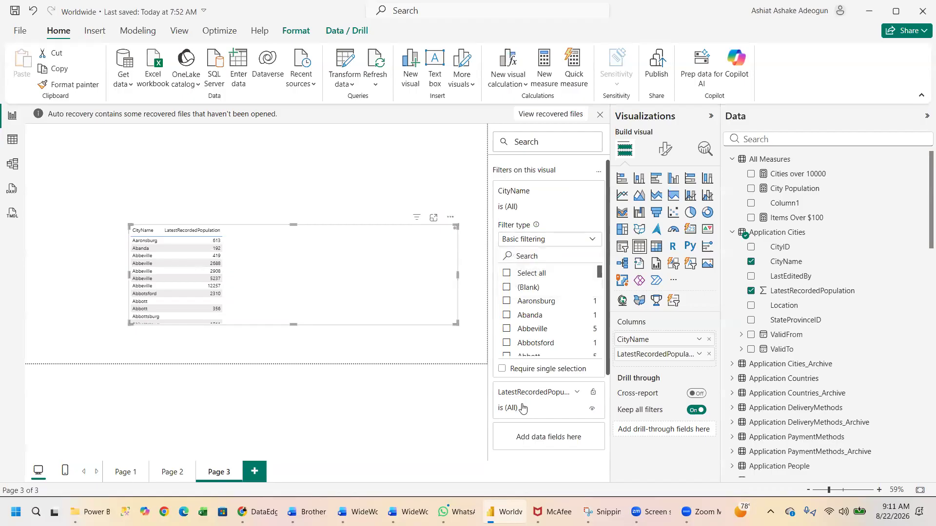
Filter the city table to LatestRecordedPopulation greater than 10000 and extend the table down to the page's lower edge.
{"action": "left_click_drag", "start_coordinate": [608, 368], "coordinate": [606, 434]}
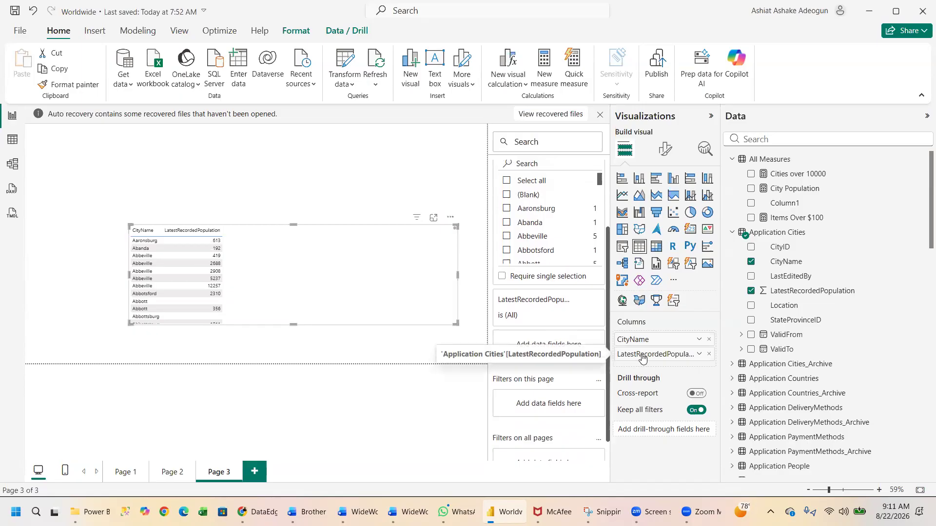
{"action": "left_click_drag", "start_coordinate": [633, 354], "coordinate": [530, 353]}
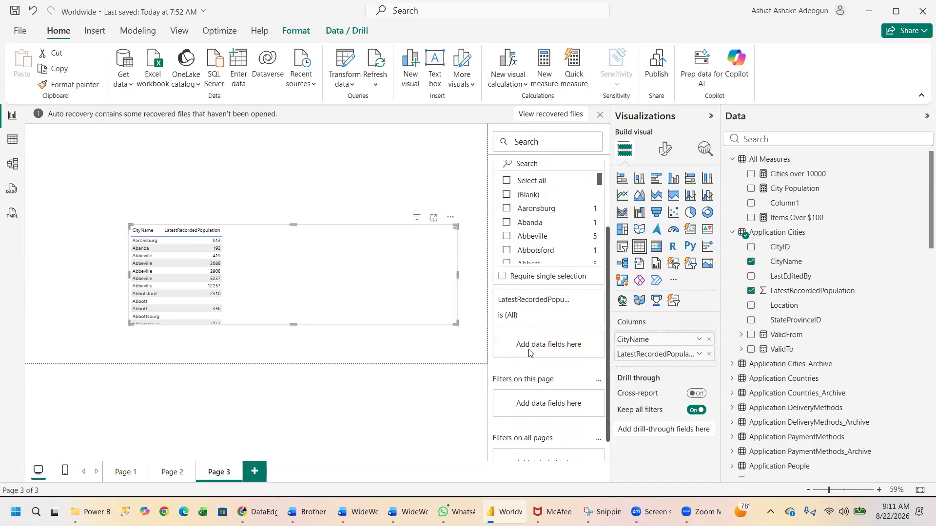
{"action": "left_click", "coordinate": [575, 299]}
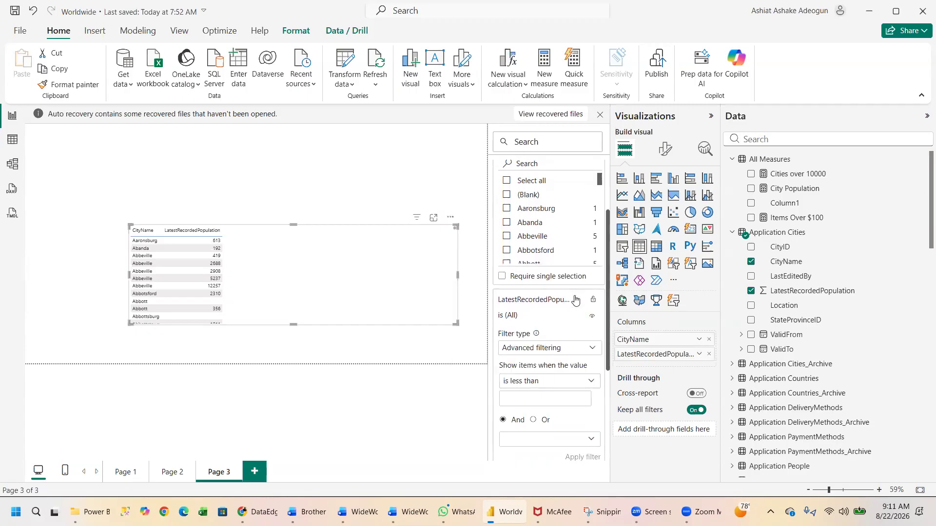
{"action": "left_click", "coordinate": [546, 382]}
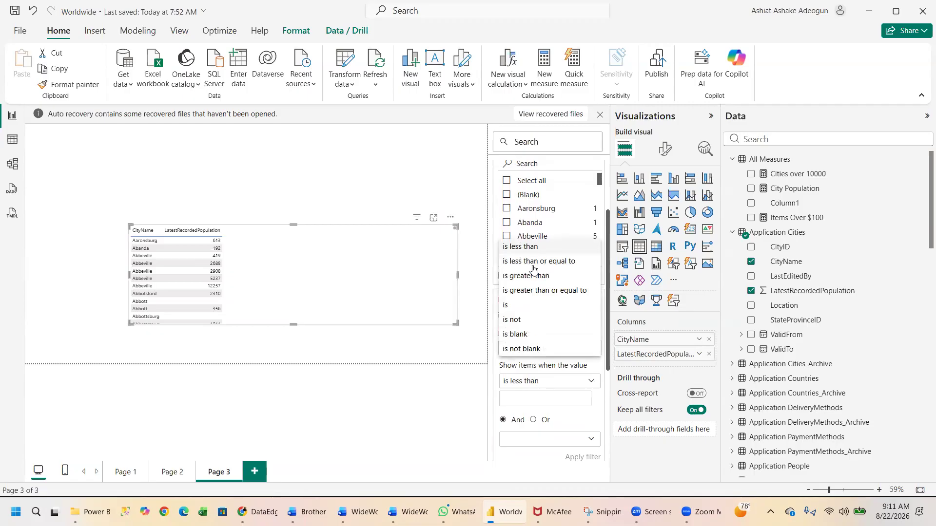
{"action": "left_click", "coordinate": [538, 278]}
{"action": "left_click", "coordinate": [534, 404]}
{"action": "type", "text": "10000"}
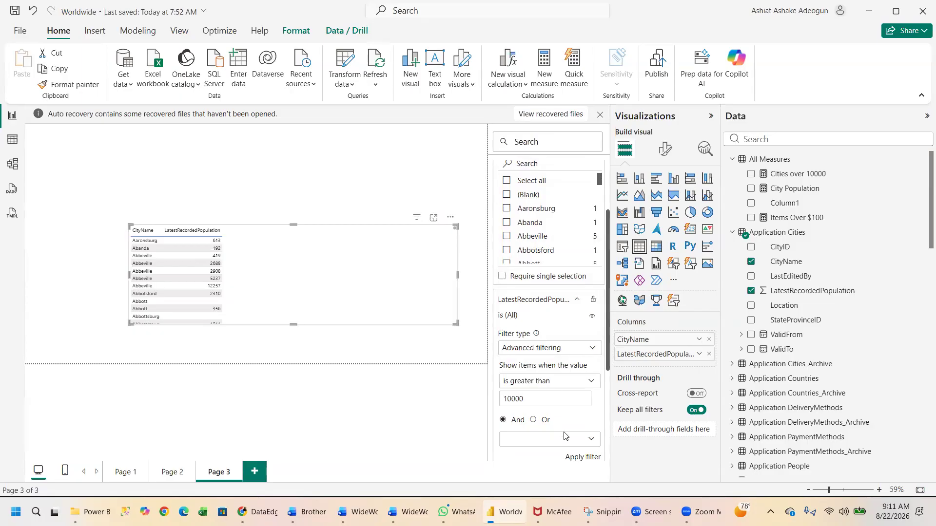
{"action": "left_click", "coordinate": [580, 457]}
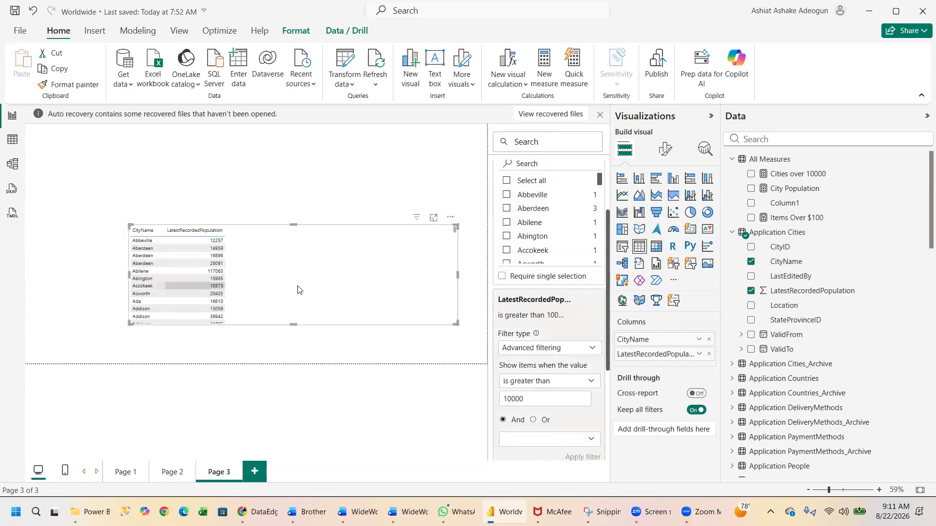
{"action": "left_click_drag", "start_coordinate": [293, 324], "coordinate": [292, 363]}
{"action": "left_click_drag", "start_coordinate": [285, 399], "coordinate": [285, 399]}
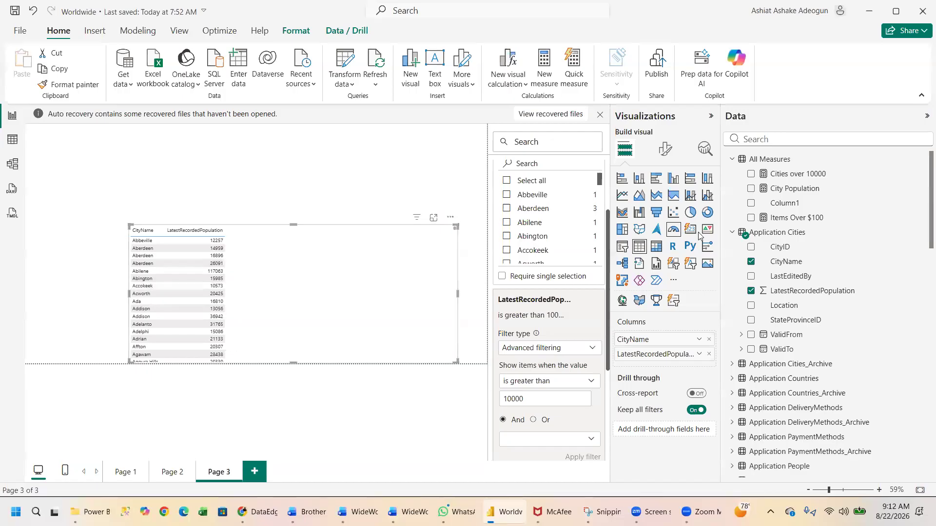
Try the city table as a clustered bar chart and a clustered column chart, and restore the table visual.
{"action": "left_click", "coordinate": [656, 180]}
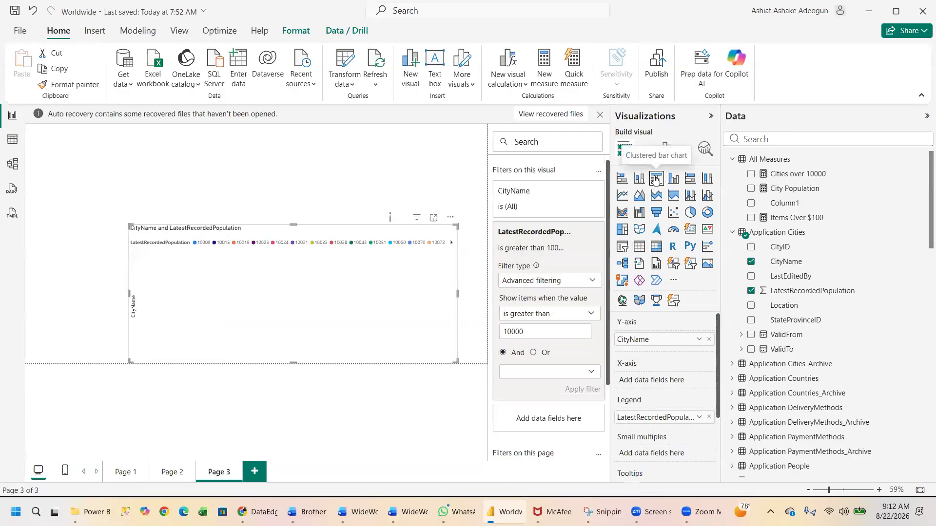
{"action": "left_click", "coordinate": [673, 180]}
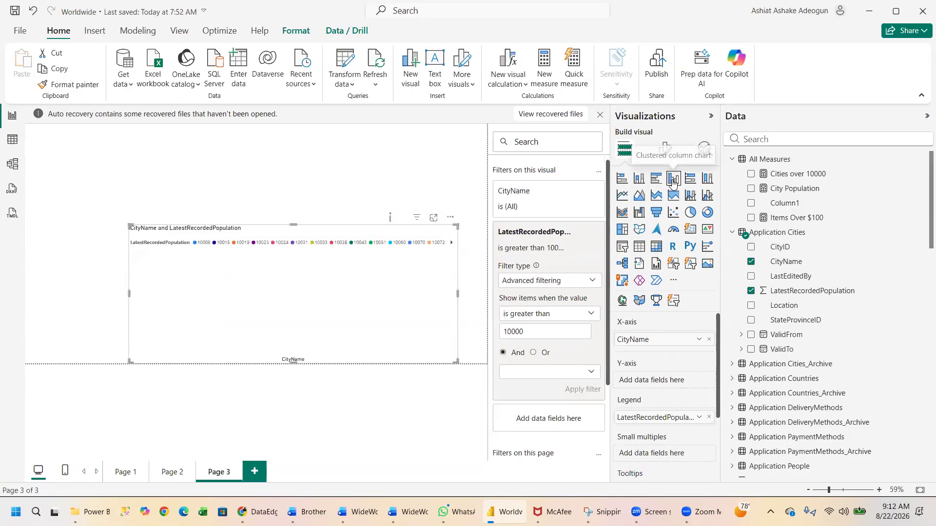
{"action": "left_click", "coordinate": [639, 247]}
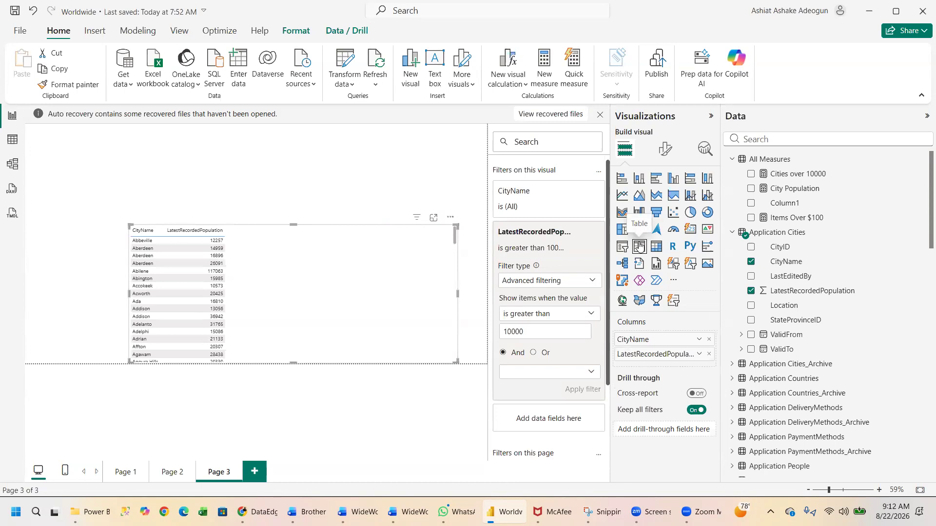
Return to Page 1 of the report and examine the Cities over 10000 by CityName chart and the customer table.
{"action": "left_click", "coordinate": [126, 472]}
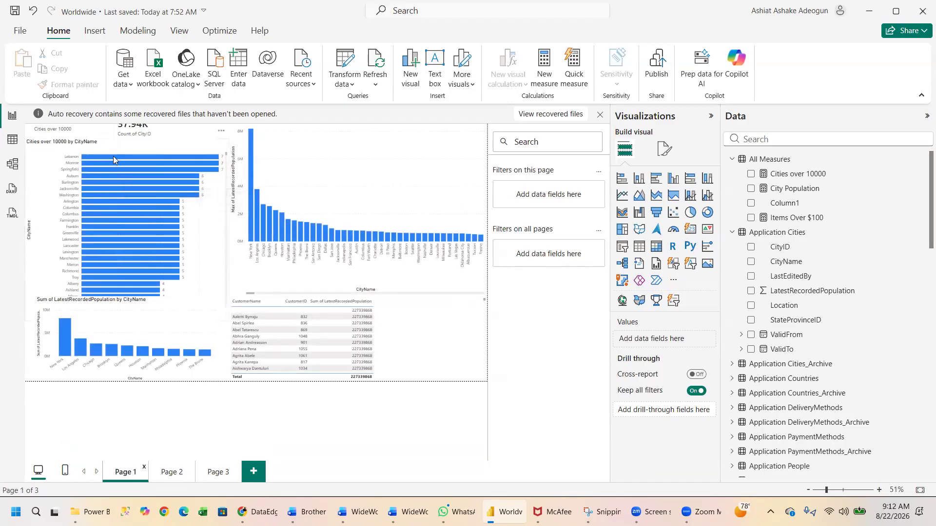
{"action": "mouse_move", "coordinate": [114, 159]}
{"action": "left_click", "coordinate": [463, 361]}
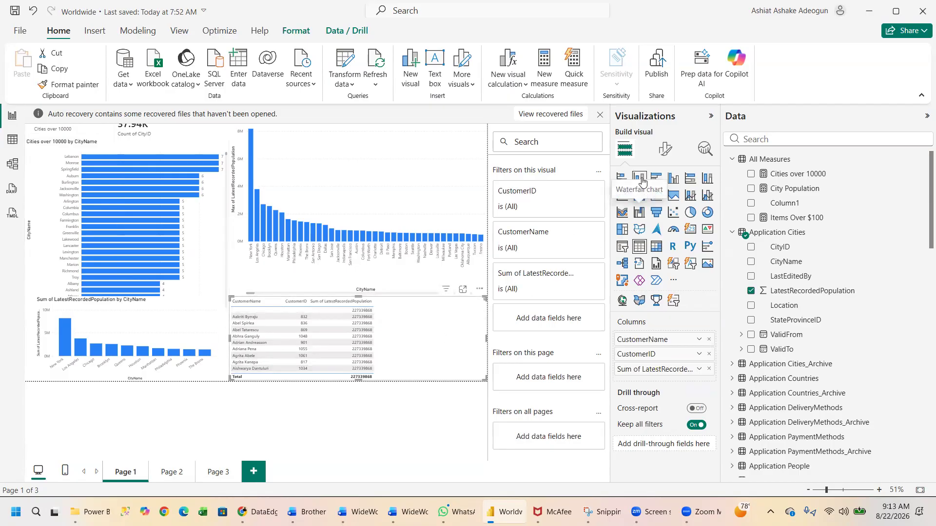
{"action": "left_click", "coordinate": [443, 429]}
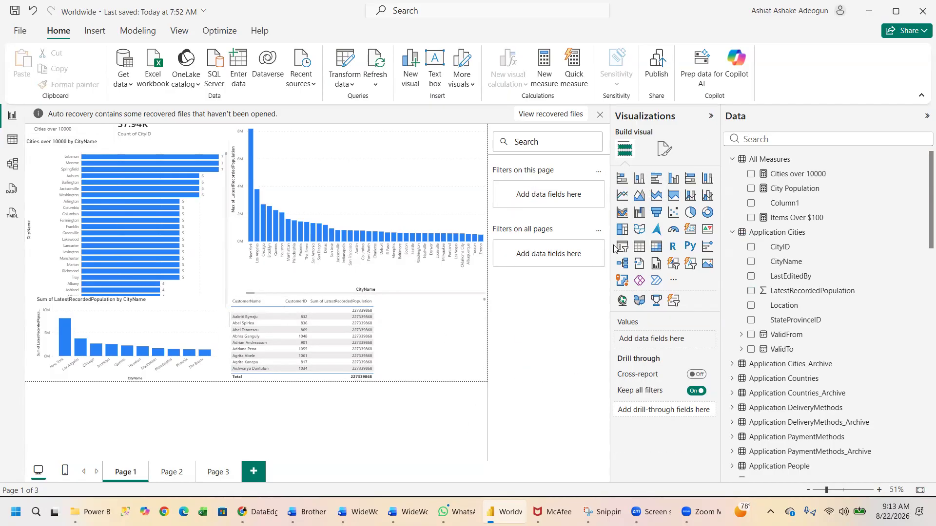
{"action": "left_click", "coordinate": [639, 178]}
{"action": "left_click_drag", "start_coordinate": [94, 162], "coordinate": [129, 322]}
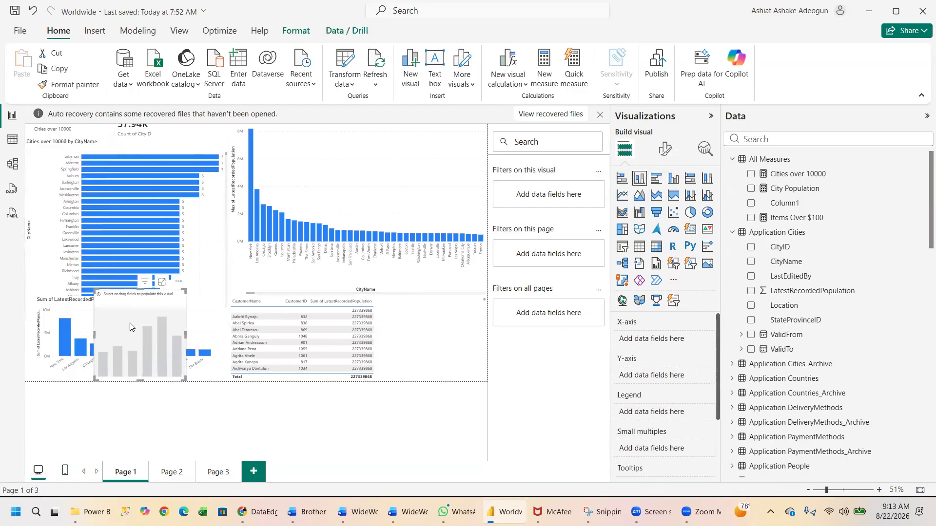
{"action": "left_click", "coordinate": [179, 281]}
{"action": "left_click", "coordinate": [189, 296]}
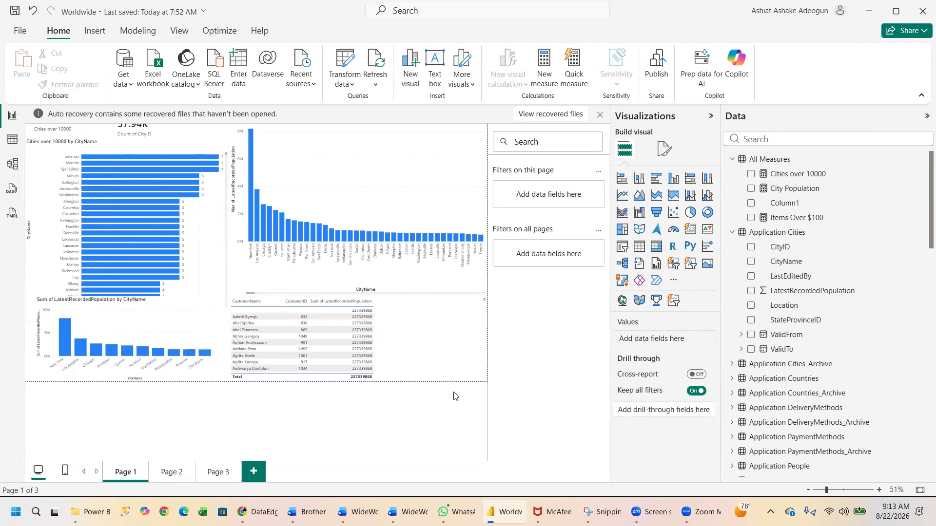
Set the custom canvas size of Page 1 to 1600 px wide and 1200 px high.
{"action": "left_click", "coordinate": [666, 150]}
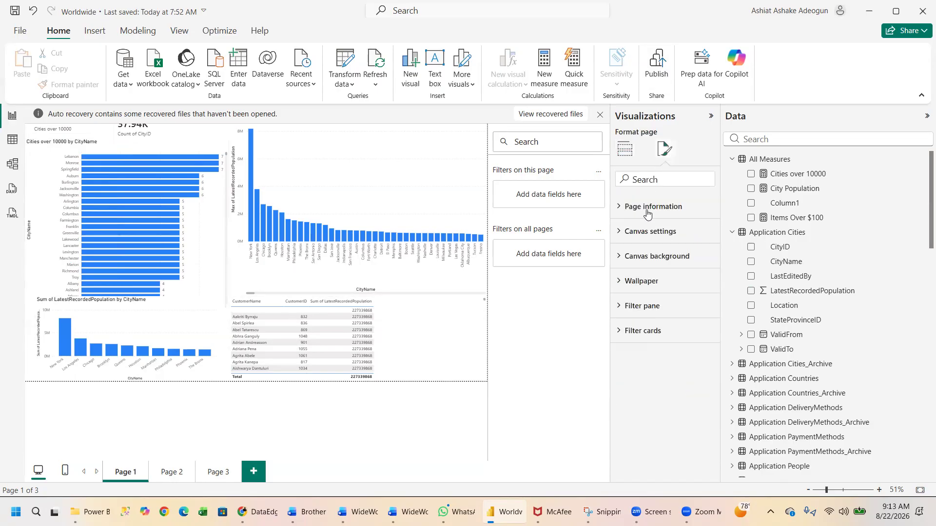
{"action": "left_click", "coordinate": [636, 236]}
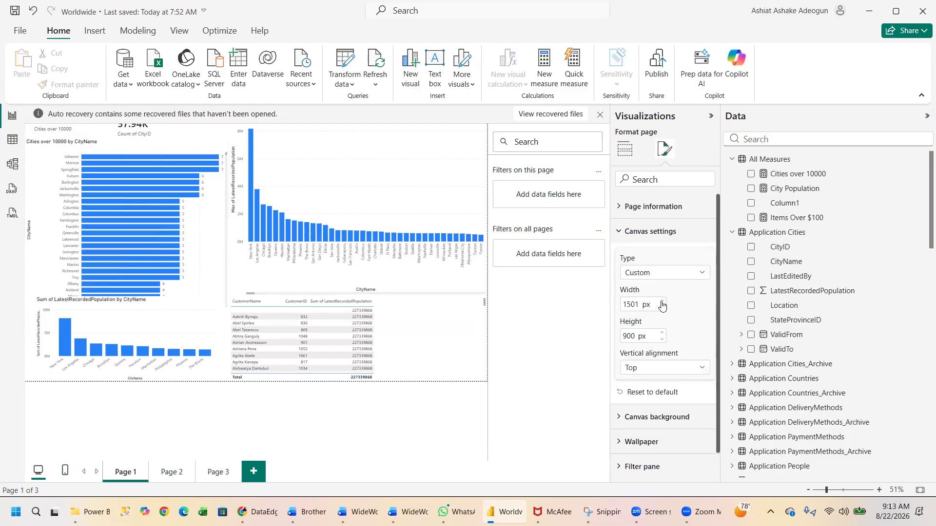
{"action": "left_click", "coordinate": [662, 302]}
{"action": "left_click", "coordinate": [661, 302]}
{"action": "left_click", "coordinate": [661, 302]}
{"action": "left_click", "coordinate": [662, 302]}
{"action": "left_click_drag", "start_coordinate": [643, 306], "coordinate": [564, 302]}
{"action": "type", "text": "1600"}
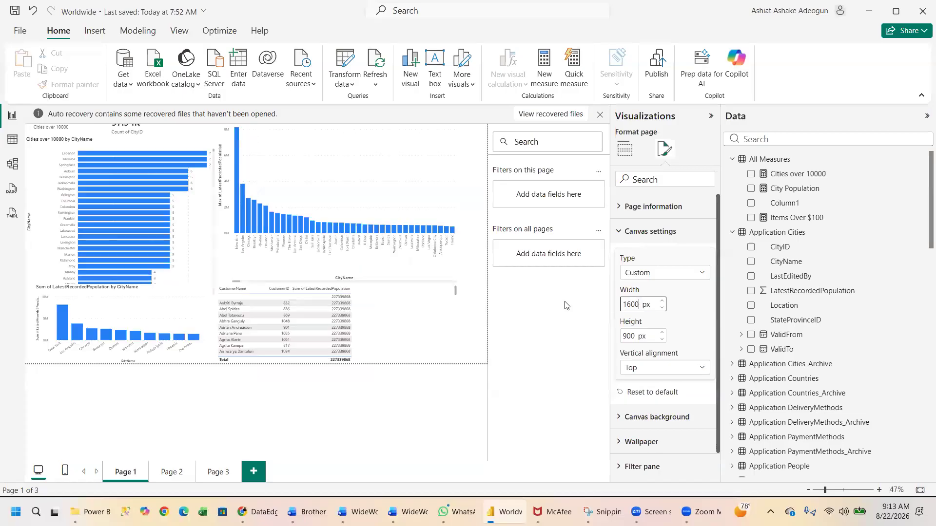
{"action": "double_click", "coordinate": [630, 337]}
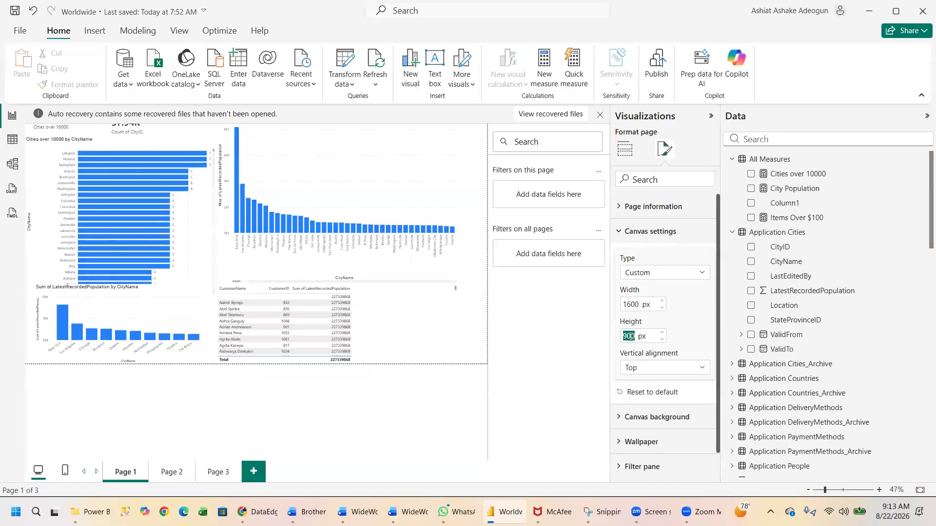
{"action": "type", "text": "200"}
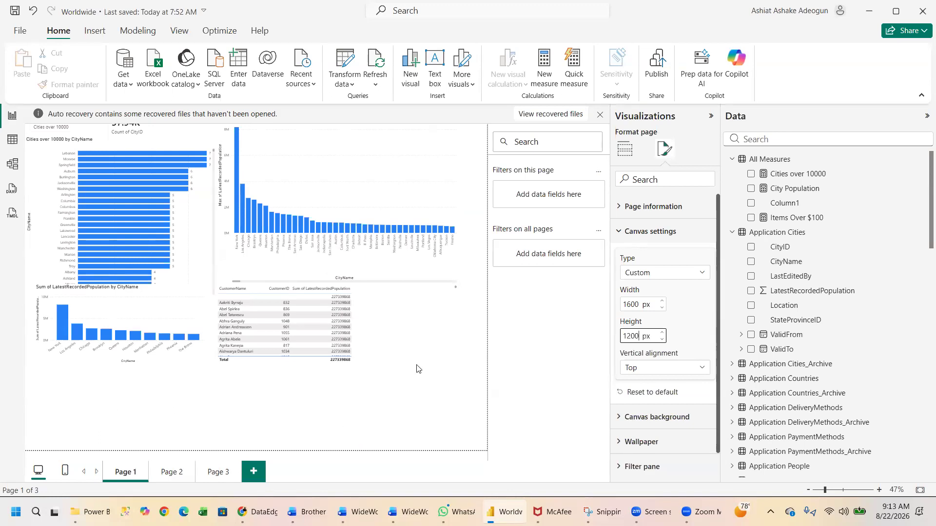
{"action": "left_click", "coordinate": [536, 360]}
{"action": "left_click", "coordinate": [461, 413]}
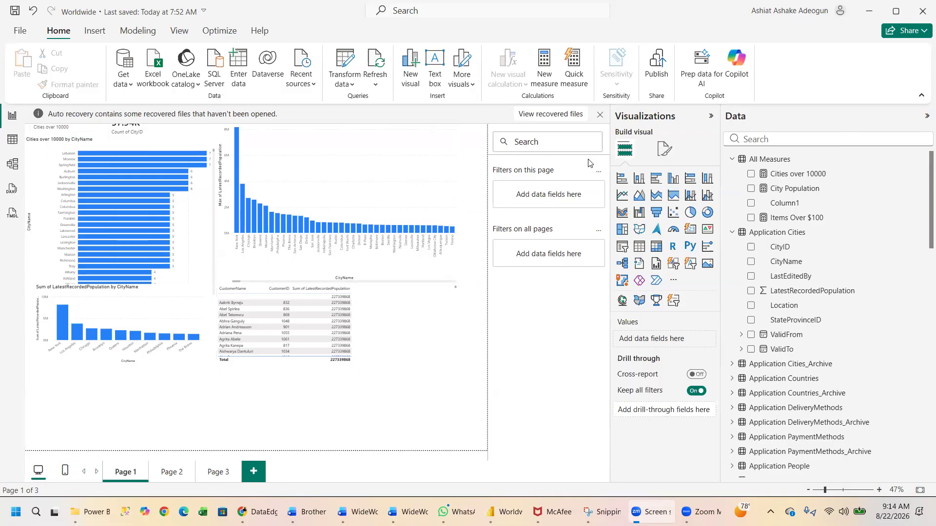
Create a measure in All Measures: HighPopulationCities = IF(SUM('Application Cities'[LatestRecordedPopulation]) > 10000, SUM('Application Cities'[LatestRecordedPopulation]), BLANK()).
{"action": "right_click", "coordinate": [785, 160]}
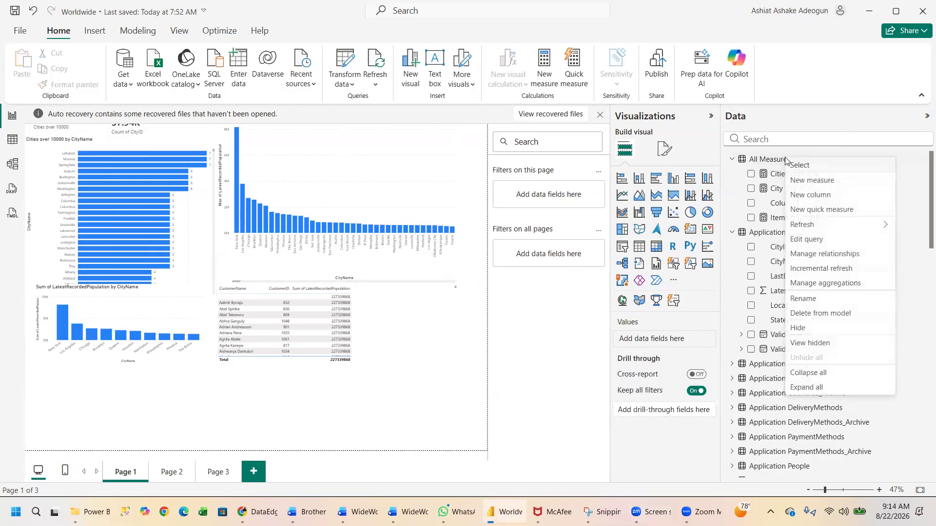
{"action": "left_click", "coordinate": [797, 181]}
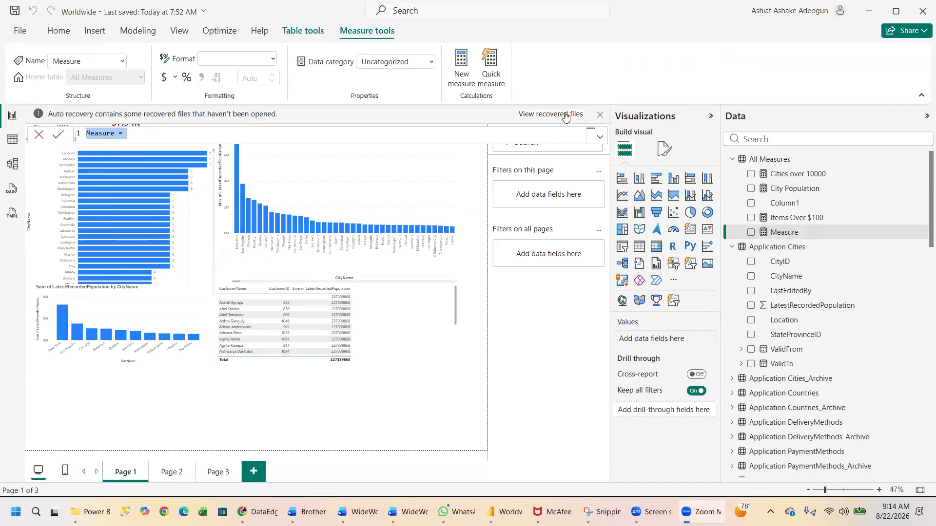
{"action": "left_click", "coordinate": [471, 137]}
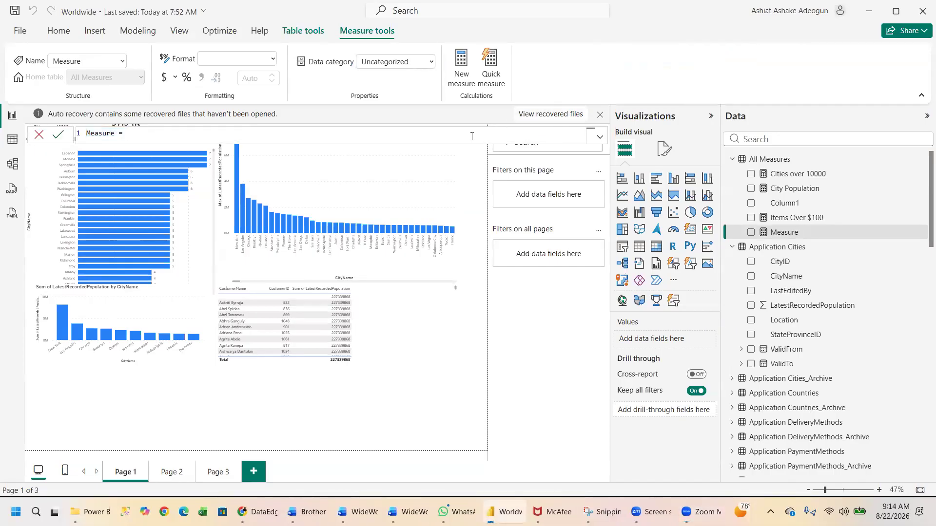
{"action": "key", "text": "ctrl+a"}
{"action": "type", "text": "HighPopulationCities = IF(SUM('Application Cities'[LatestRecordedPopulation]) > 10000, SUM('Application Cities'[LatestRecordedPopulation]), BLANK() )"}
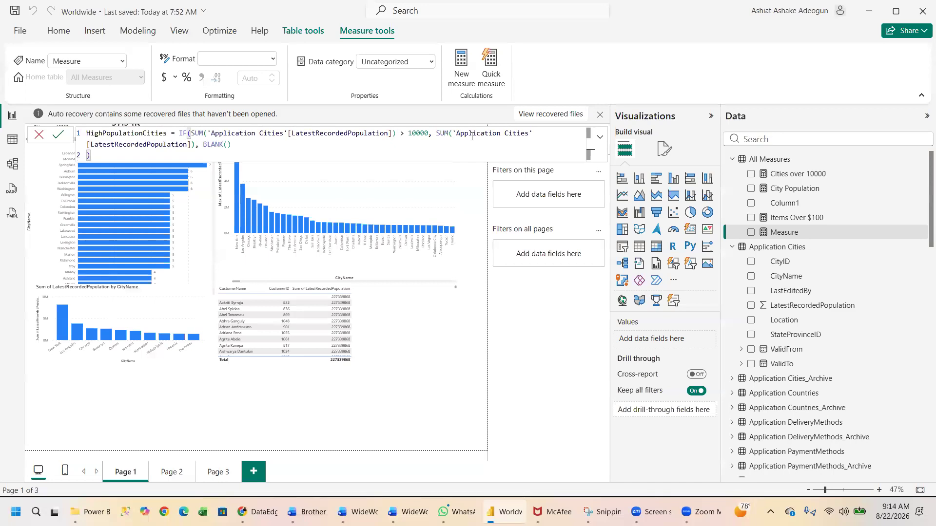
{"action": "key", "text": "Return"}
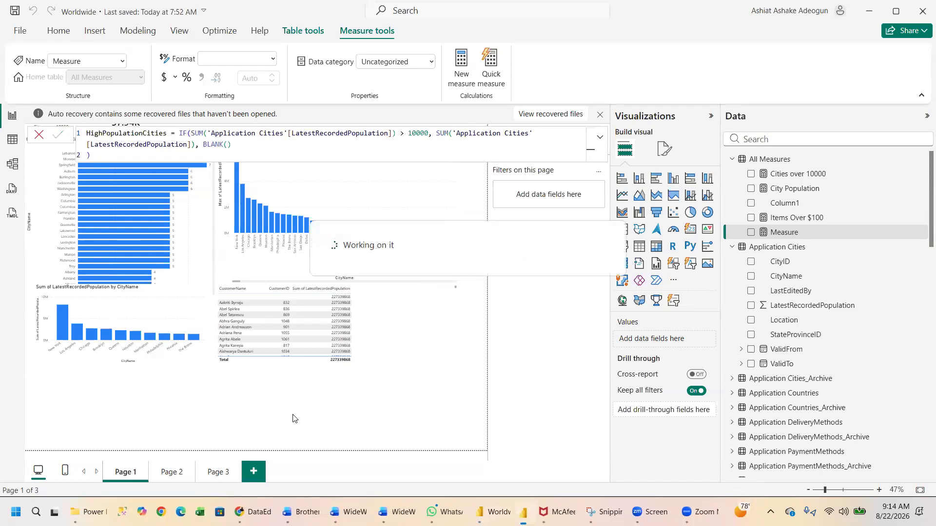
{"action": "left_click", "coordinate": [181, 400]}
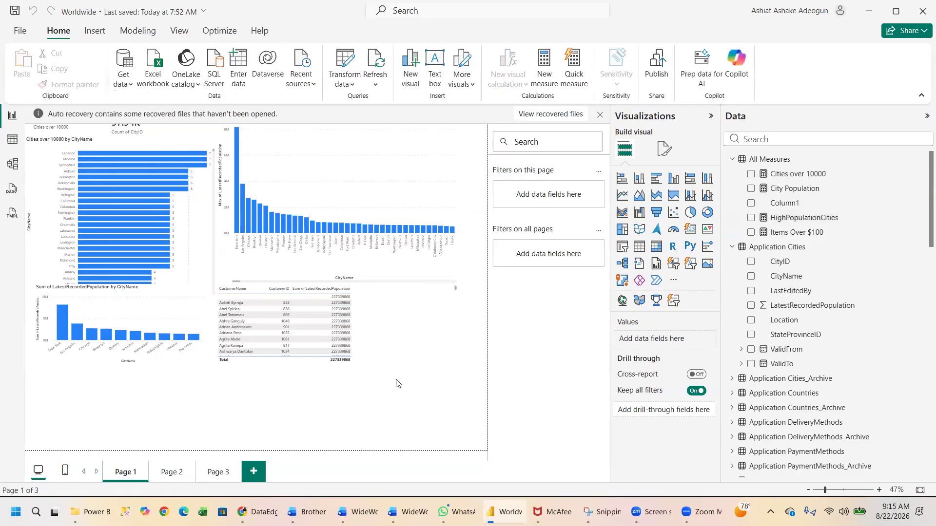
Build a clustered column chart of HighPopulationCities by CityName on Page 1 and widen it.
{"action": "left_click", "coordinate": [751, 218]}
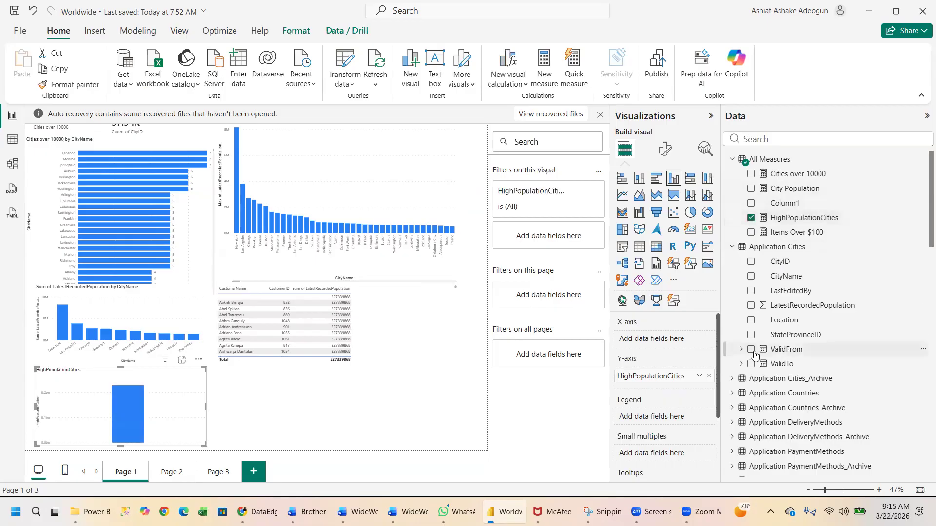
{"action": "left_click", "coordinate": [750, 276]}
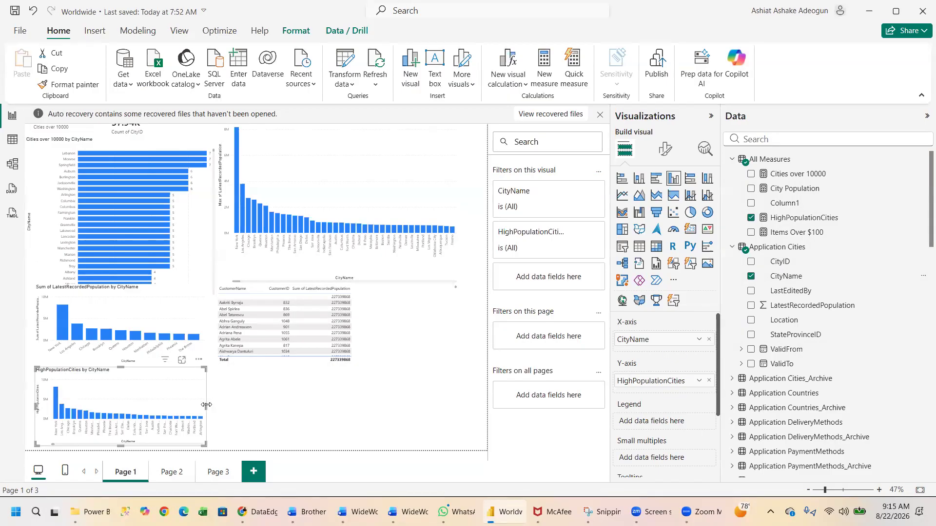
{"action": "left_click_drag", "start_coordinate": [205, 406], "coordinate": [276, 412]}
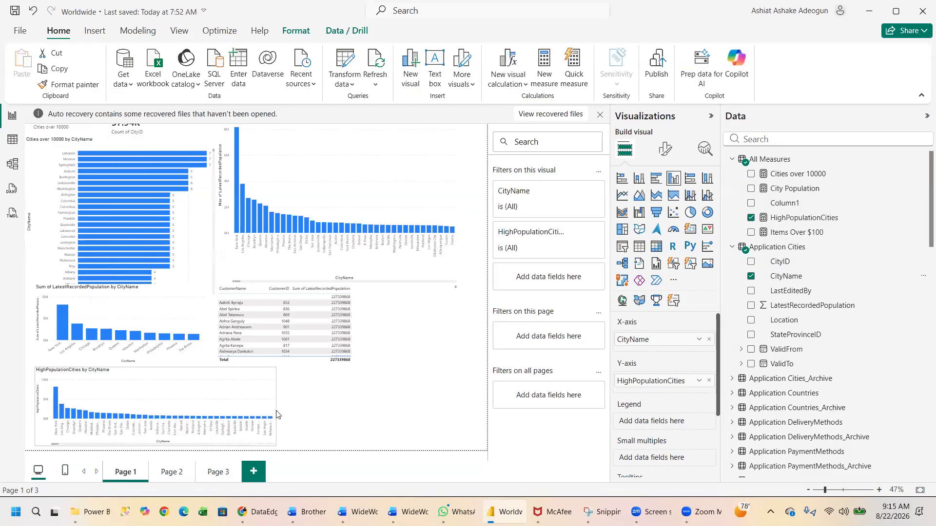
Replace Max of LatestRecordedPopulation with Sum of LatestRecordedPopulation on the Y-axis of the large city column chart.
{"action": "left_click", "coordinate": [281, 256]}
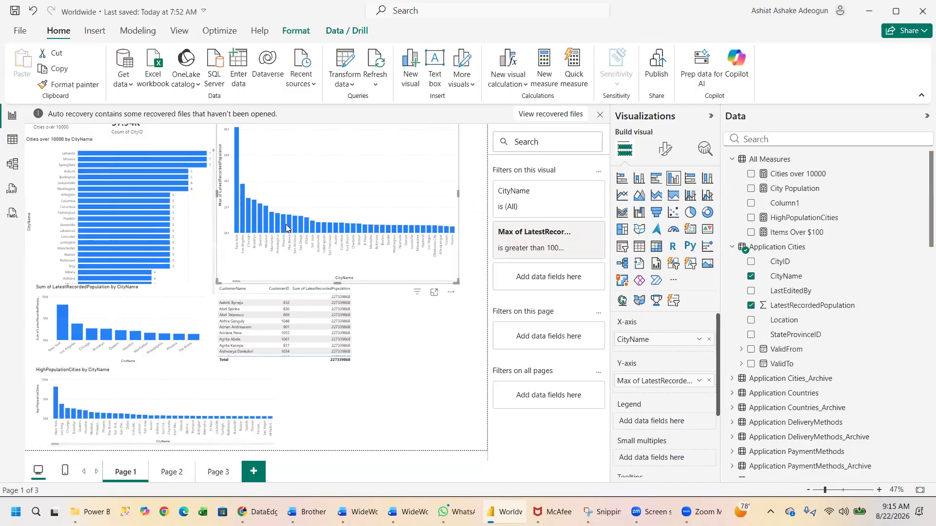
{"action": "left_click", "coordinate": [708, 381]}
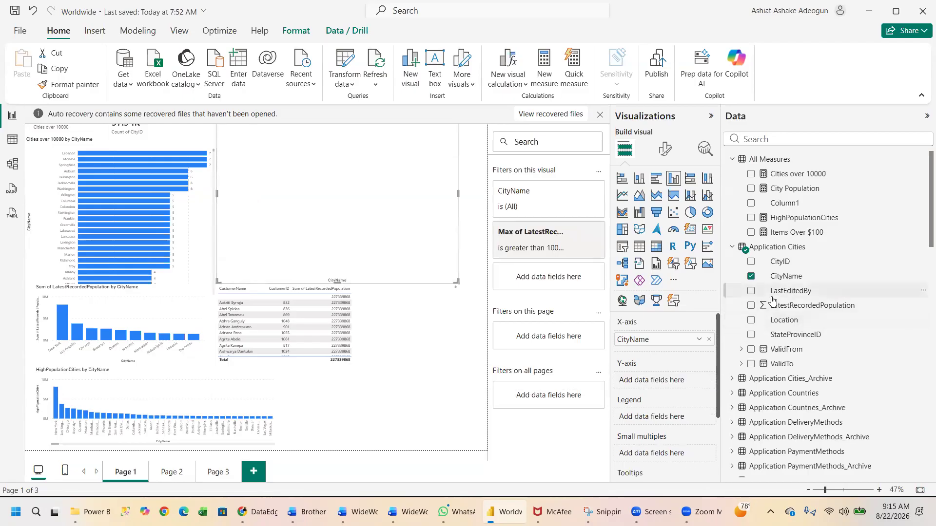
{"action": "left_click", "coordinate": [751, 305]}
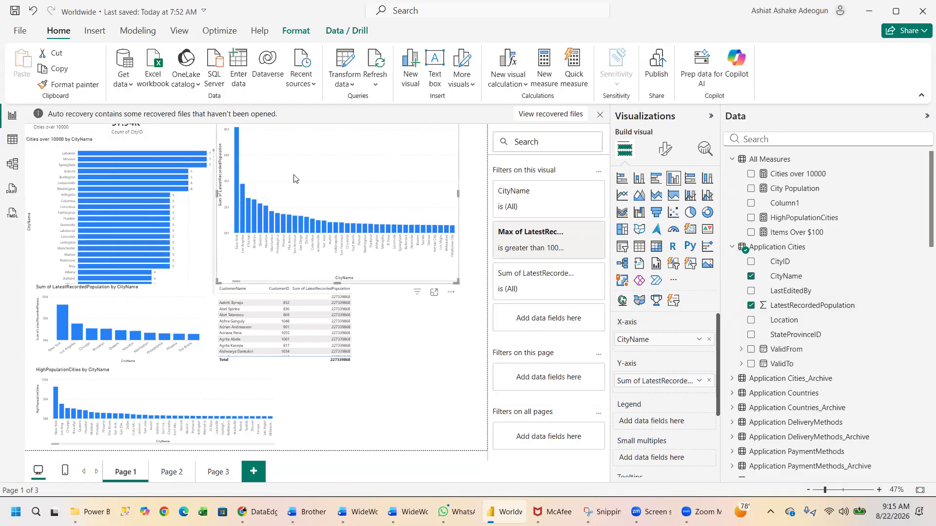
Review the HighPopulationCities formula, and take the measure out of its chart and add it back.
{"action": "left_click", "coordinate": [210, 435]}
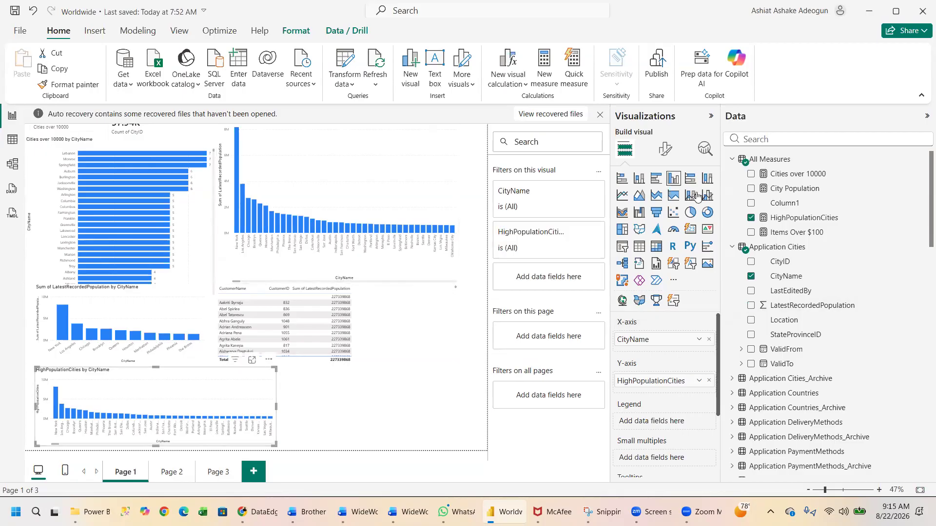
{"action": "left_click", "coordinate": [768, 221]}
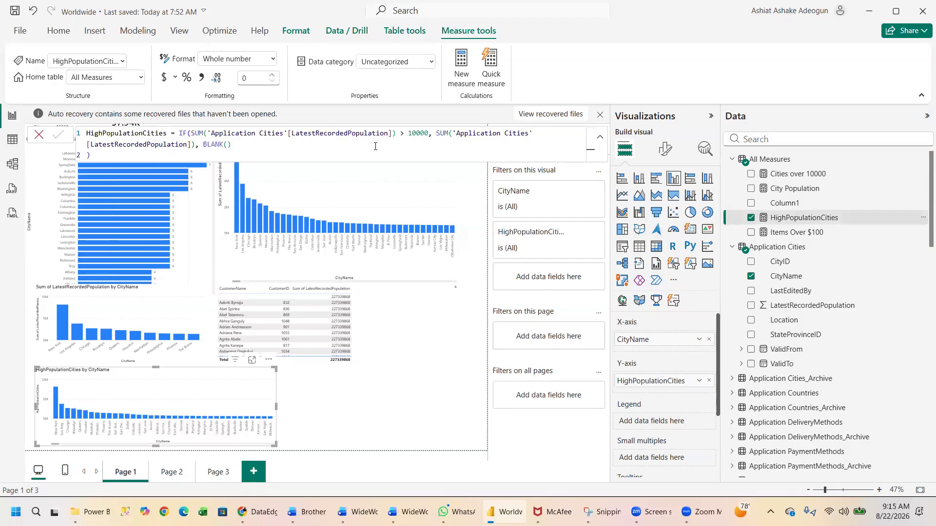
{"action": "left_click", "coordinate": [751, 220]}
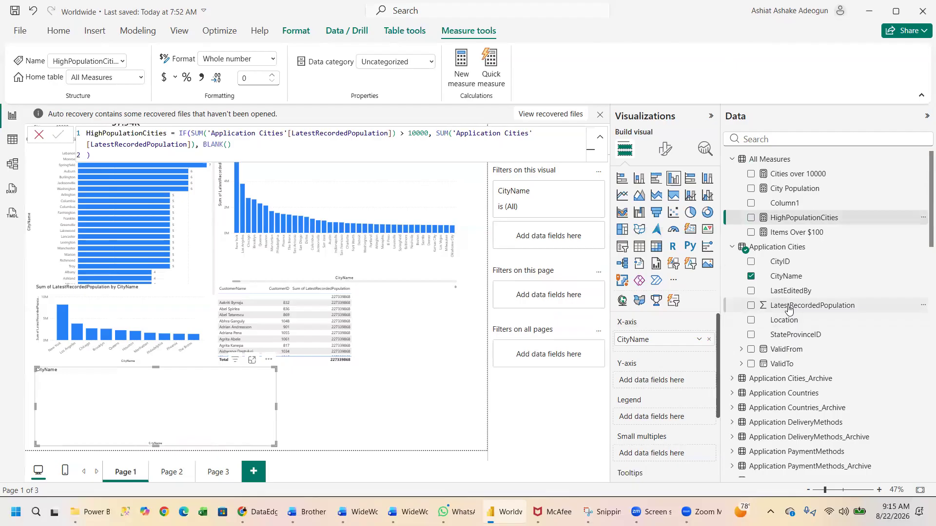
{"action": "left_click", "coordinate": [751, 218]}
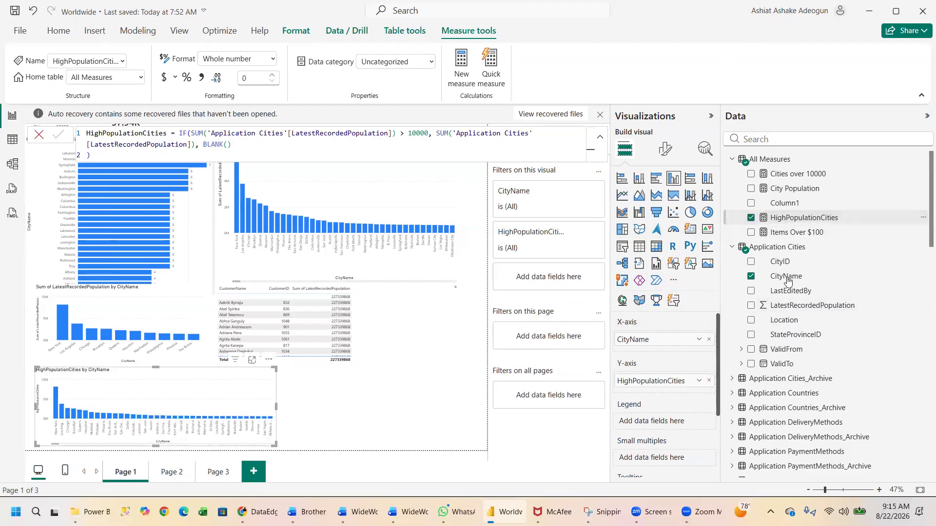
{"action": "left_click", "coordinate": [795, 306]}
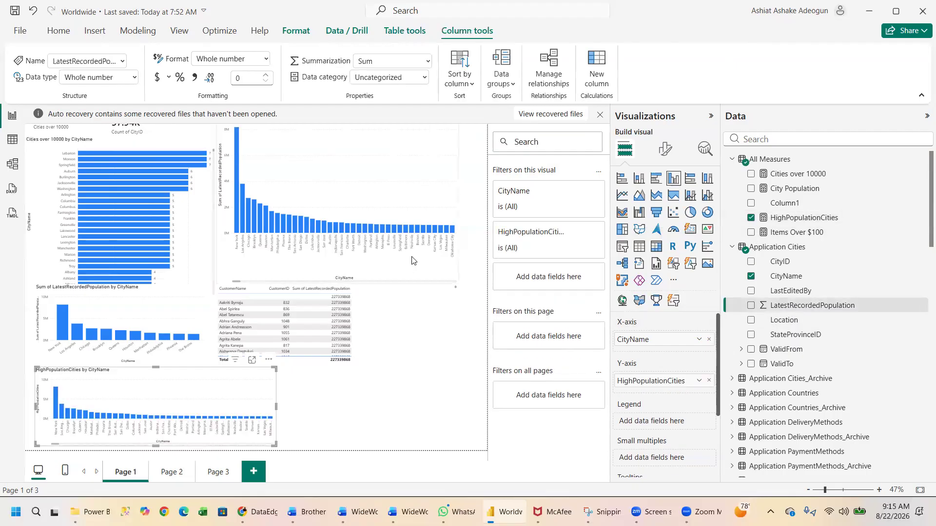
Filter CityName in the large city column chart to the top 10 by Sum of LatestRecordedPopulation.
{"action": "left_click", "coordinate": [412, 259]}
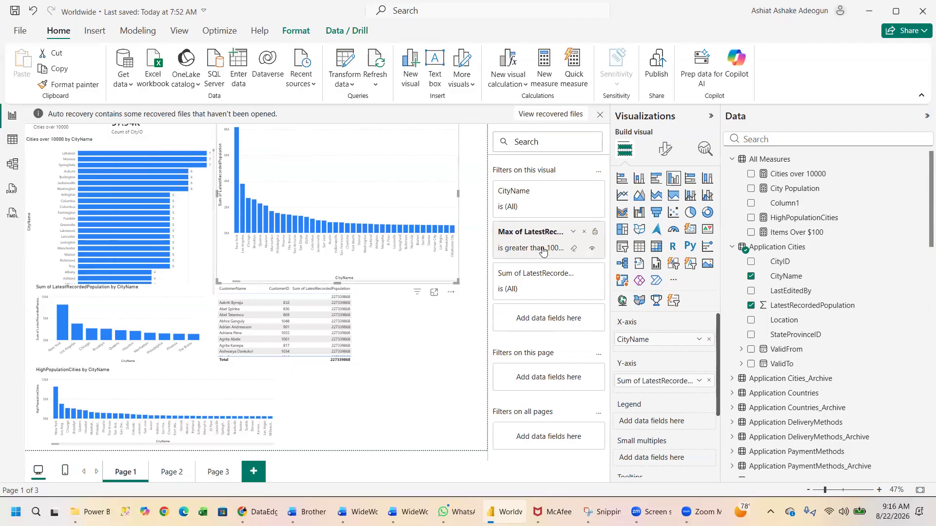
{"action": "left_click", "coordinate": [575, 191]}
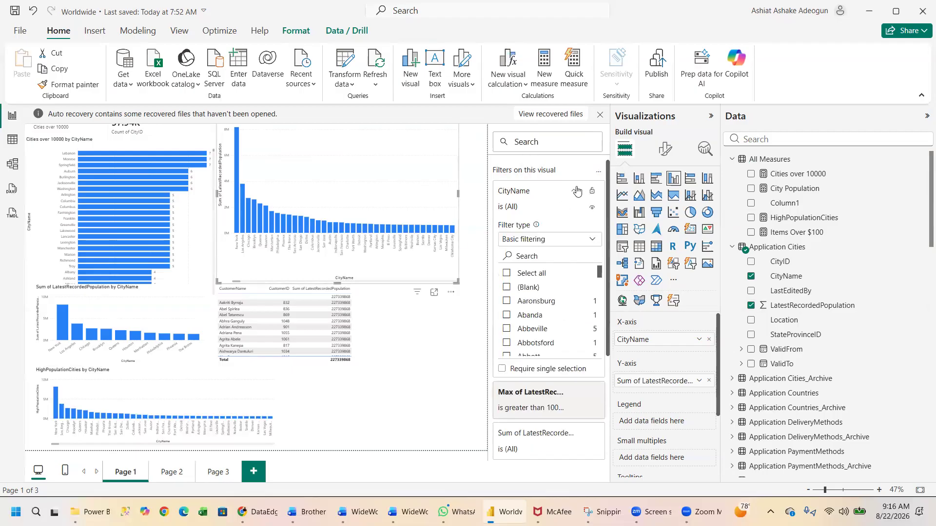
{"action": "left_click", "coordinate": [557, 241]}
{"action": "left_click", "coordinate": [511, 285]}
{"action": "left_click", "coordinate": [559, 272]}
{"action": "type", "text": "10"}
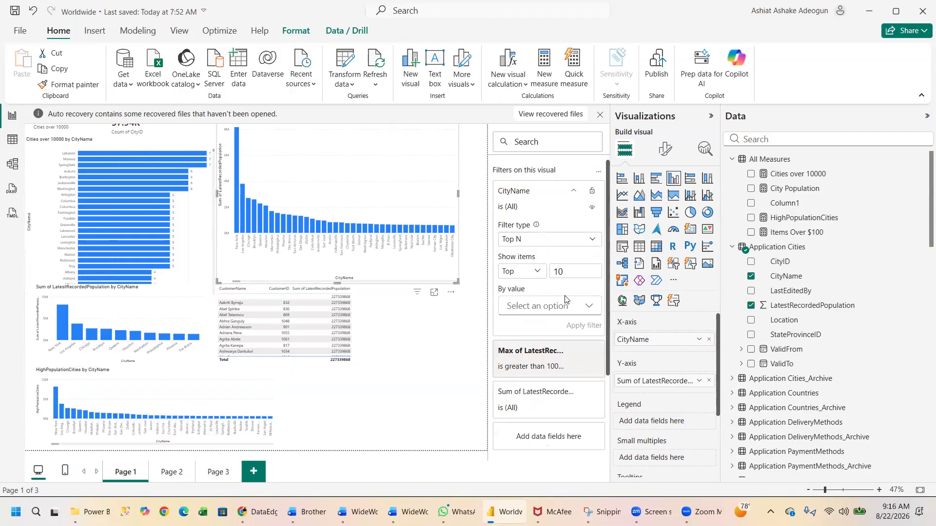
{"action": "left_click", "coordinate": [570, 305]}
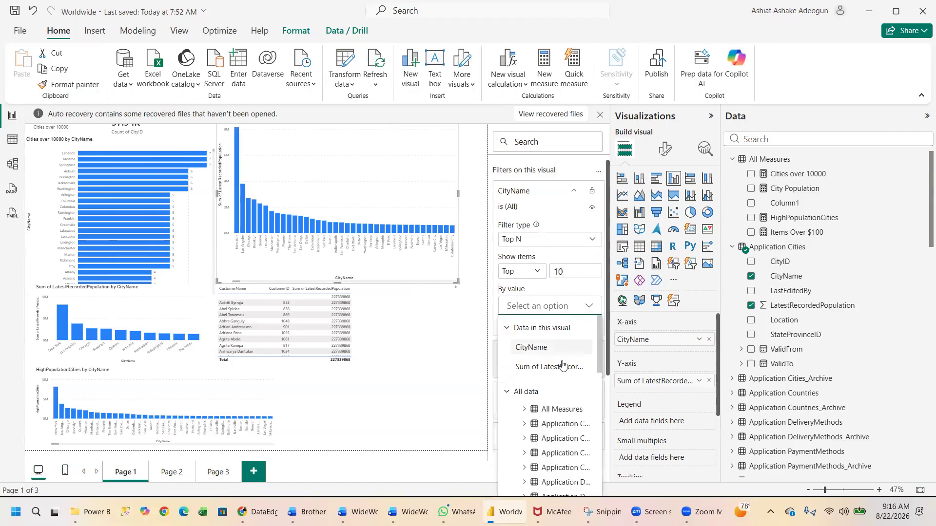
{"action": "left_click", "coordinate": [559, 369]}
{"action": "left_click", "coordinate": [589, 330]}
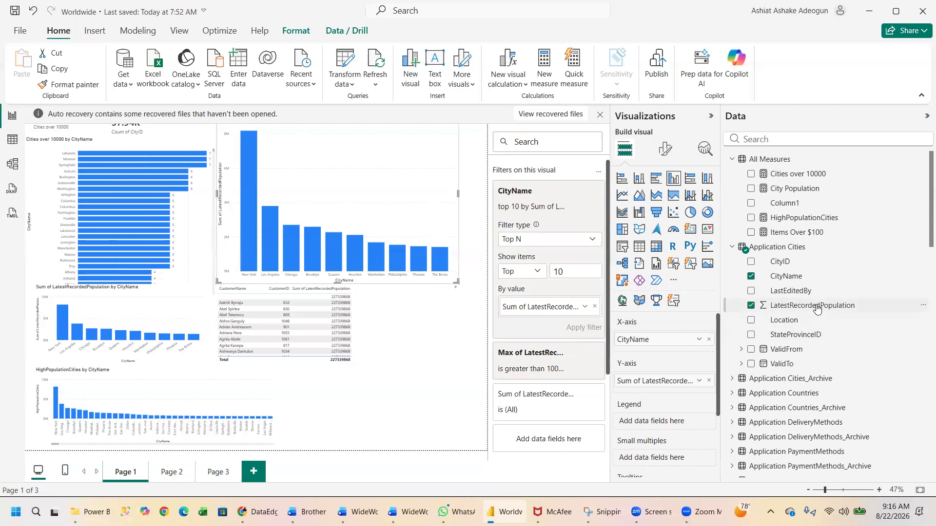
Remove the customer table with CustomerName, CustomerID and Sum of LatestRecordedPopulation from Page 1.
{"action": "right_click", "coordinate": [778, 249]}
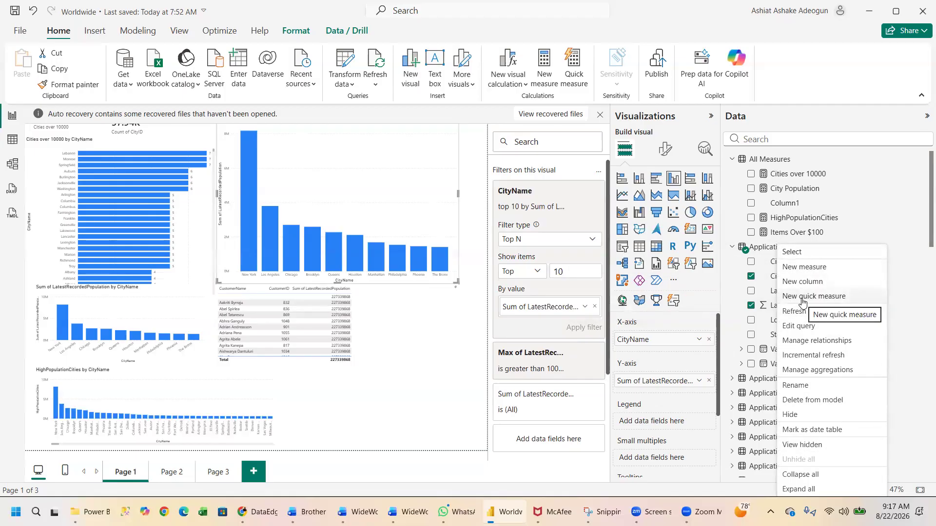
{"action": "left_click", "coordinate": [423, 368]}
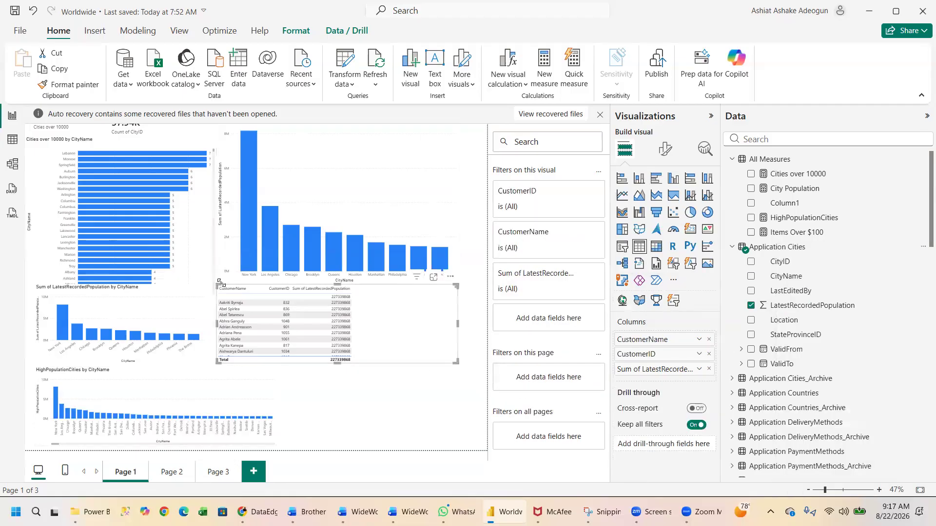
{"action": "left_click", "coordinate": [450, 276]}
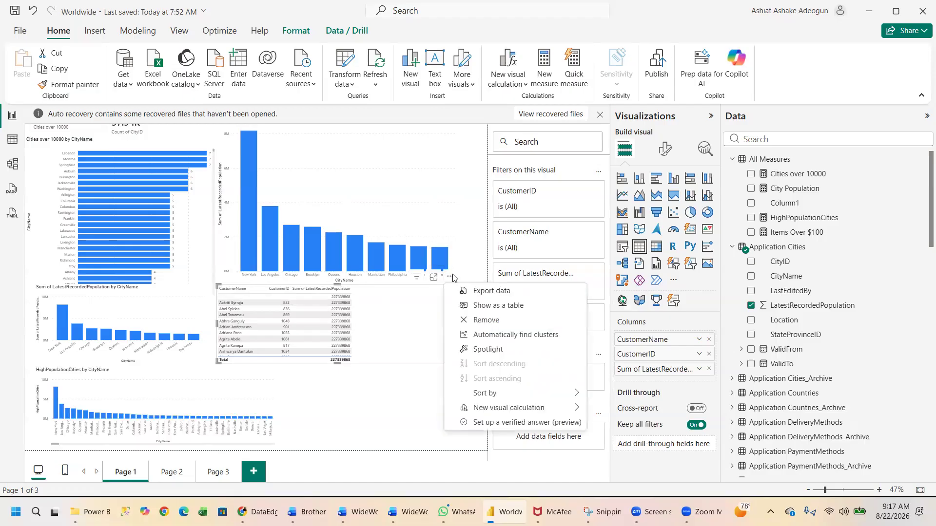
{"action": "left_click", "coordinate": [485, 319]}
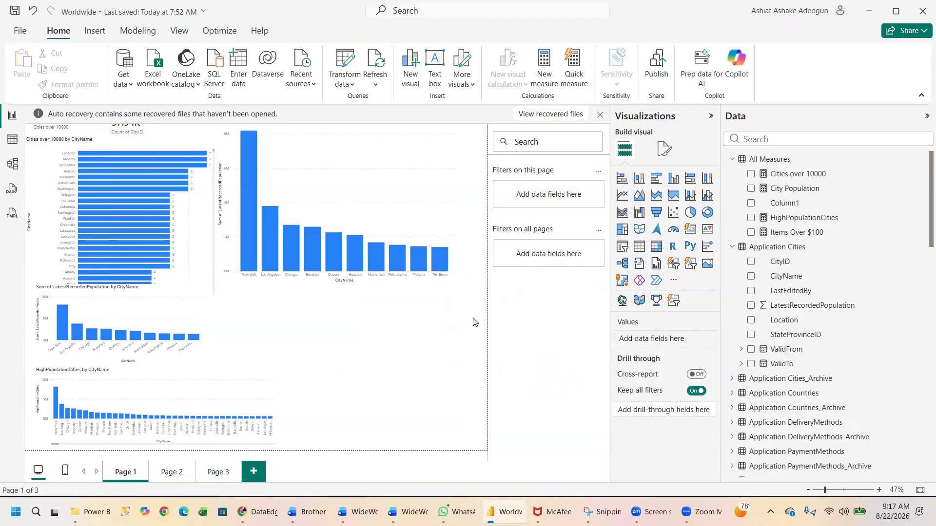
Remove the large Sum of LatestRecordedPopulation by CityName column chart from Page 1.
{"action": "left_click", "coordinate": [265, 248]}
{"action": "left_click_drag", "start_coordinate": [415, 148], "coordinate": [434, 261]}
{"action": "left_click", "coordinate": [470, 238]}
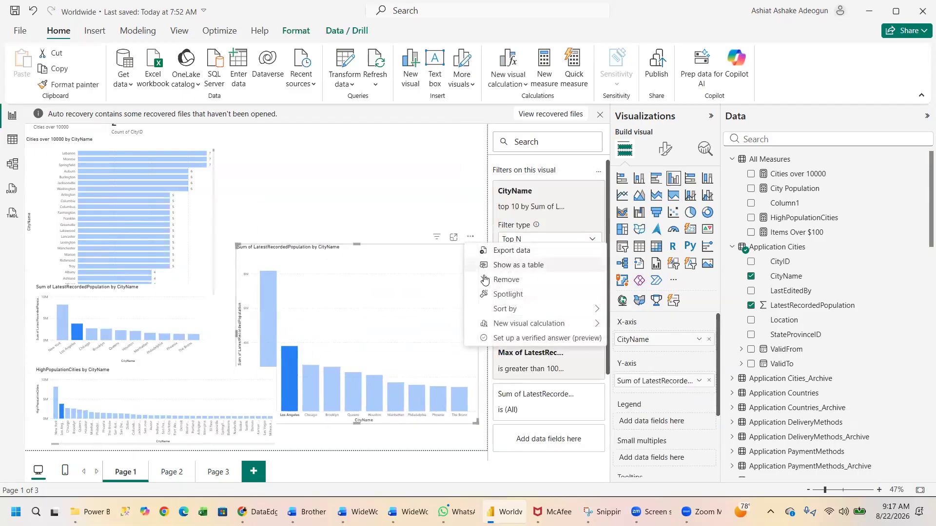
{"action": "left_click", "coordinate": [504, 280]}
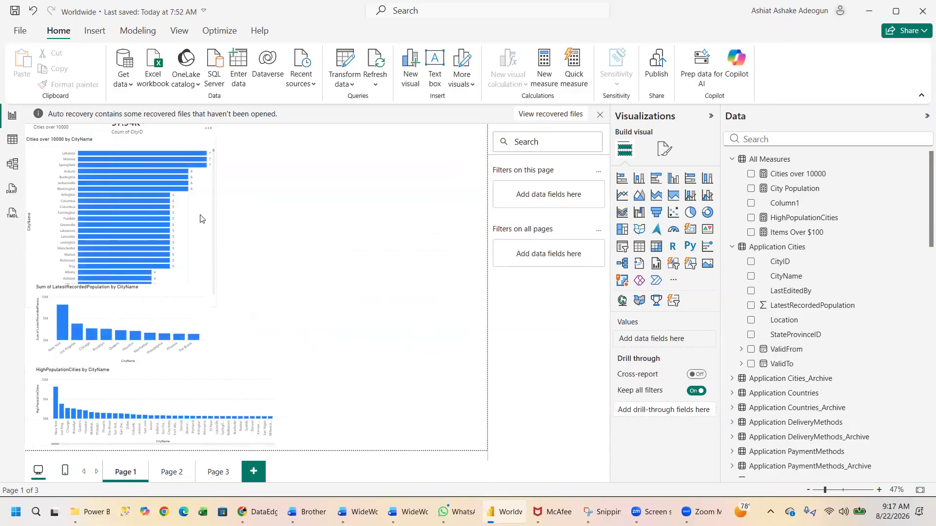
Remove the Cities over 10000 by CityName bar chart and move the HighPopulationCities chart up beneath the cards.
{"action": "left_click", "coordinate": [210, 152]}
{"action": "left_click", "coordinate": [207, 130]}
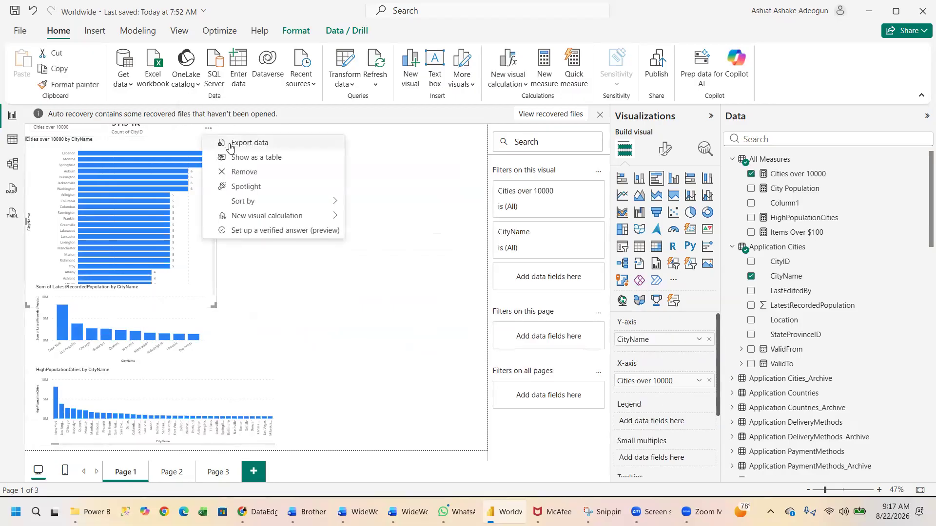
{"action": "left_click", "coordinate": [232, 172]}
{"action": "left_click_drag", "start_coordinate": [204, 398], "coordinate": [204, 183]}
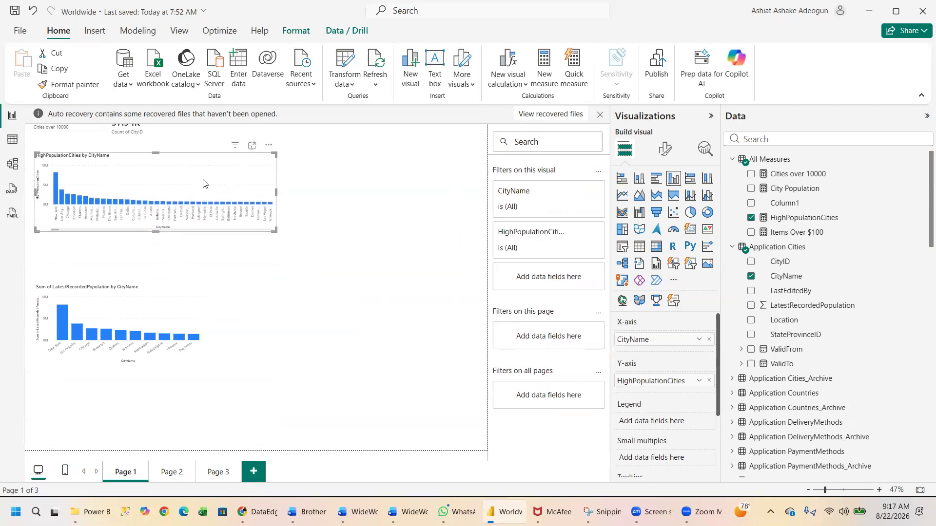
Dismiss the auto recovery notice, choosing to remove the recovered files.
{"action": "left_click", "coordinate": [599, 115]}
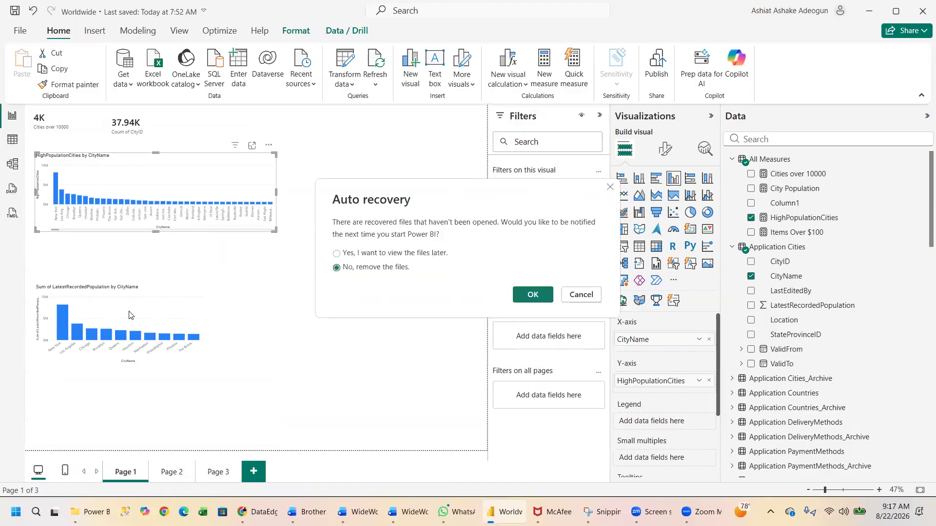
{"action": "left_click", "coordinate": [532, 294]}
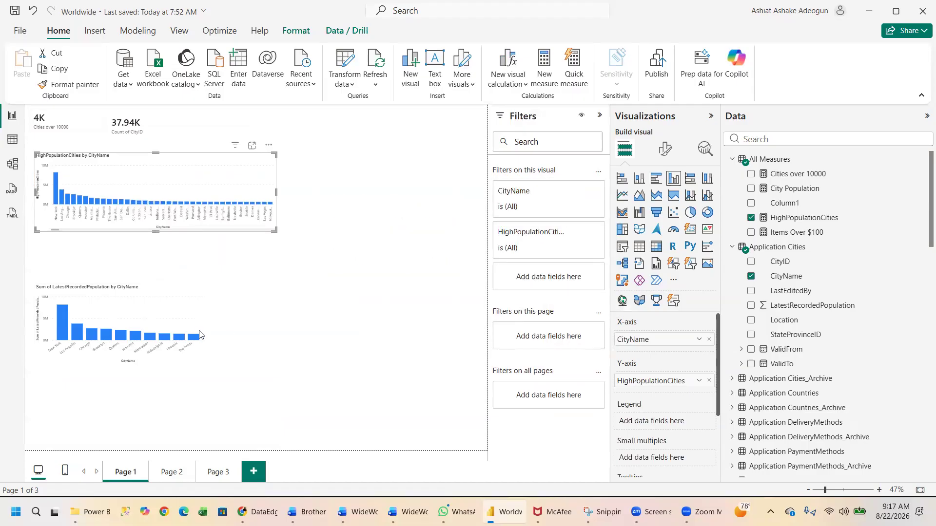
Remove the small top 10 Sum of LatestRecordedPopulation by CityName chart below the HighPopulationCities chart.
{"action": "left_click", "coordinate": [193, 324]}
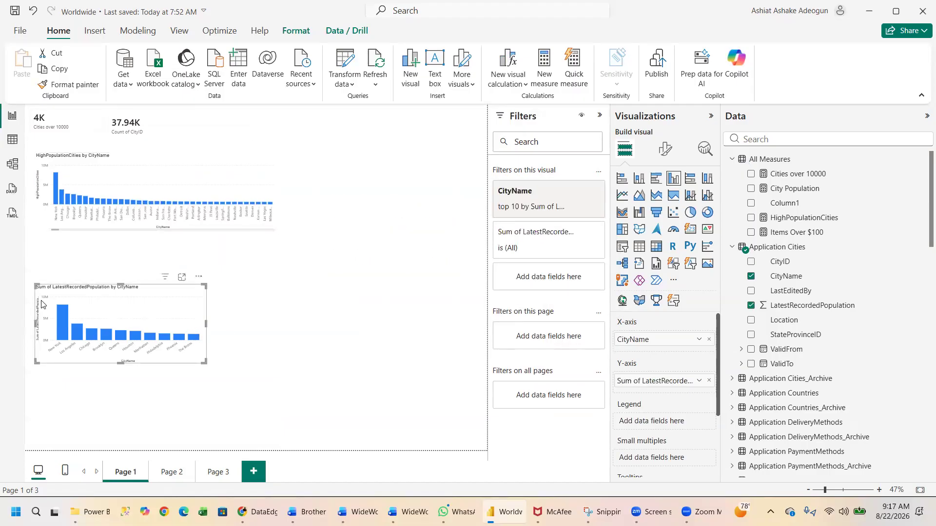
{"action": "left_click", "coordinate": [198, 277]}
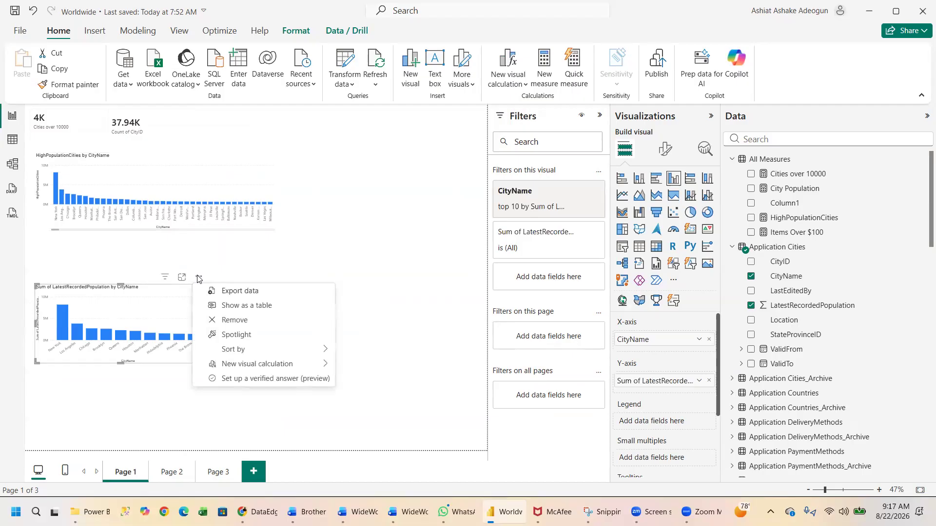
{"action": "left_click", "coordinate": [225, 321]}
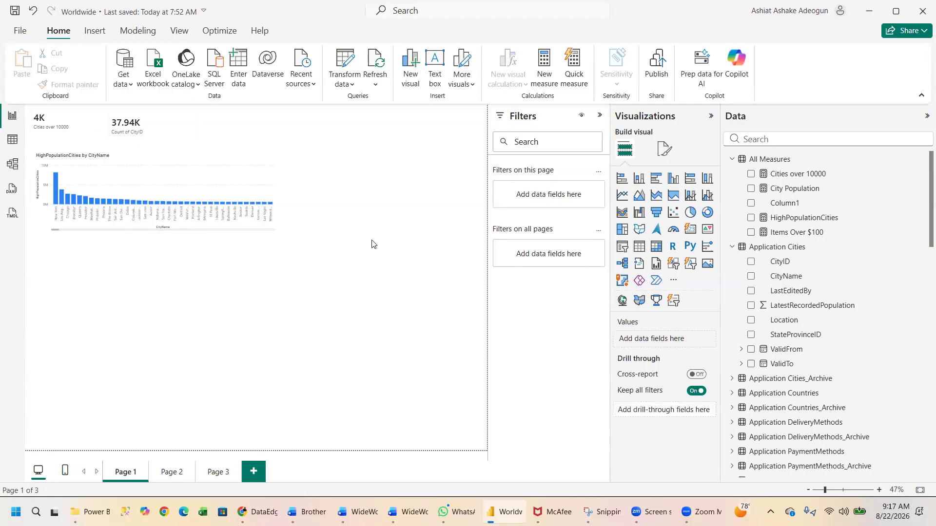
Move the HighPopulationCities by CityName chart flush with the report page's left edge.
{"action": "left_click", "coordinate": [254, 229]}
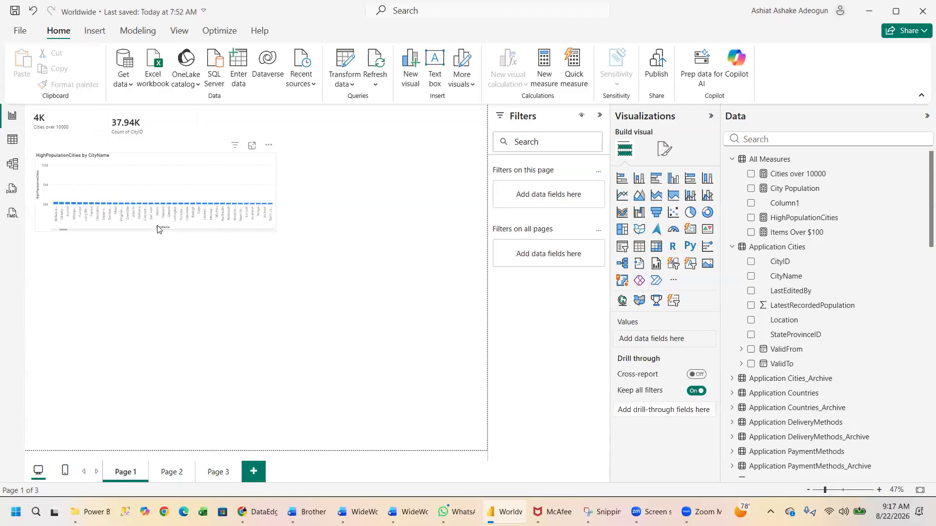
{"action": "left_click", "coordinate": [39, 229]}
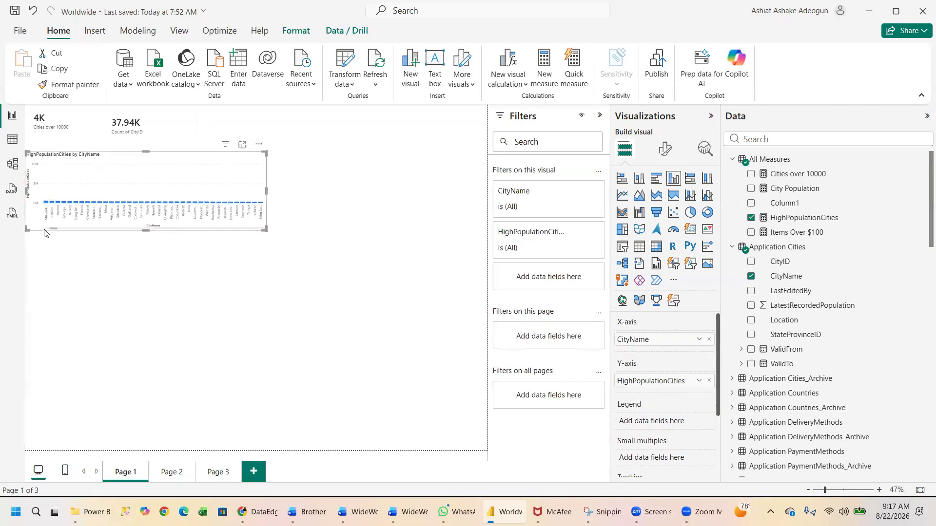
{"action": "left_click", "coordinate": [170, 312]}
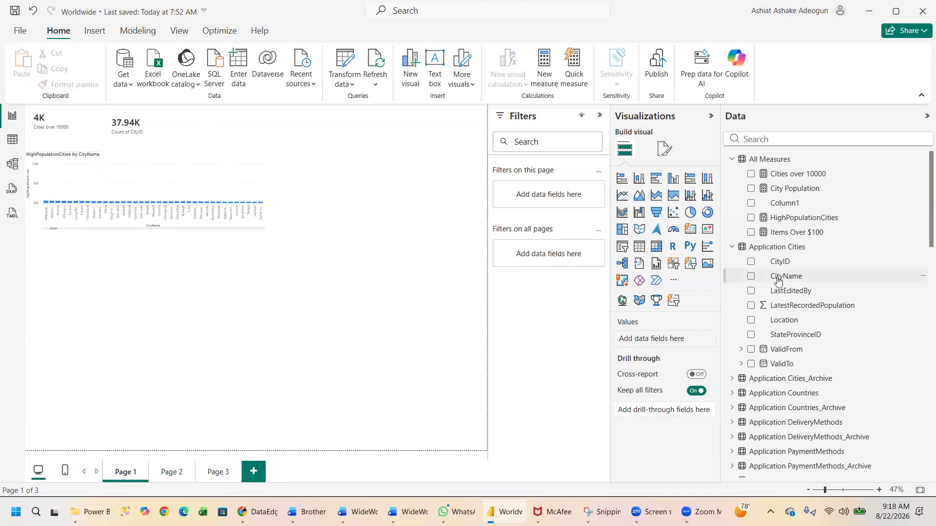
{"action": "left_click", "coordinate": [750, 277]}
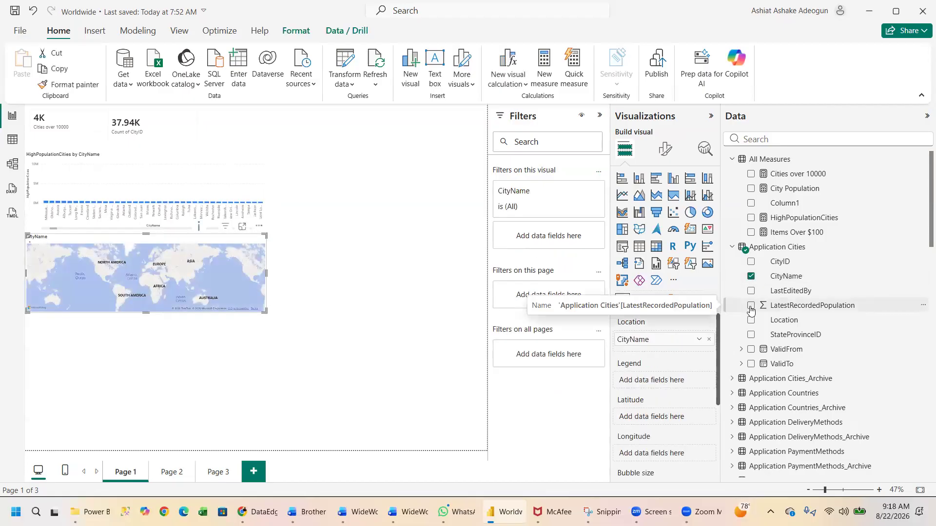
{"action": "left_click", "coordinate": [750, 307]}
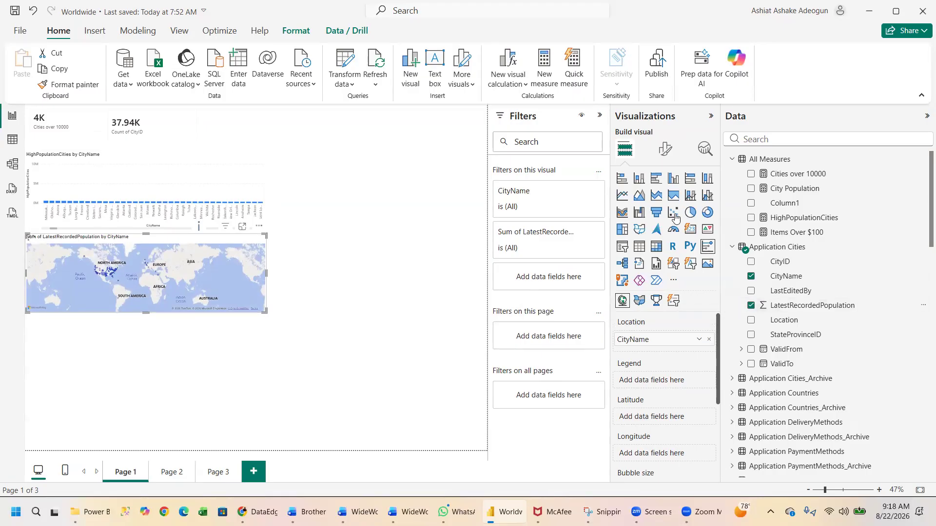
{"action": "left_click", "coordinate": [660, 180]}
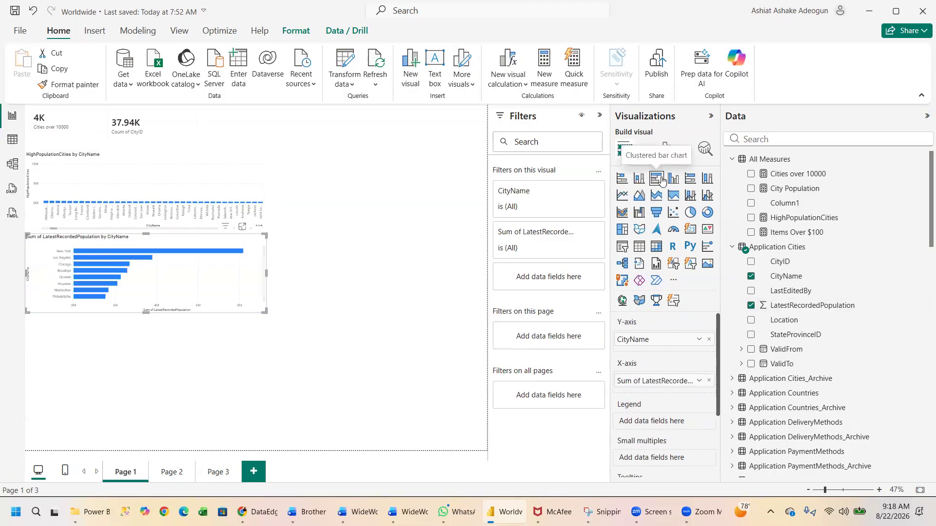
{"action": "left_click_drag", "start_coordinate": [258, 242], "coordinate": [303, 273]}
{"action": "left_click", "coordinate": [300, 278]}
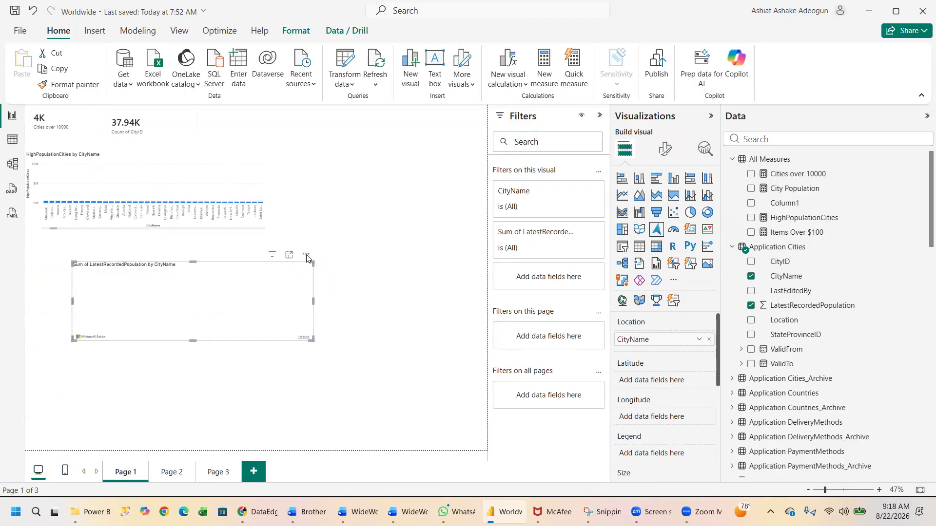
{"action": "left_click", "coordinate": [306, 255]}
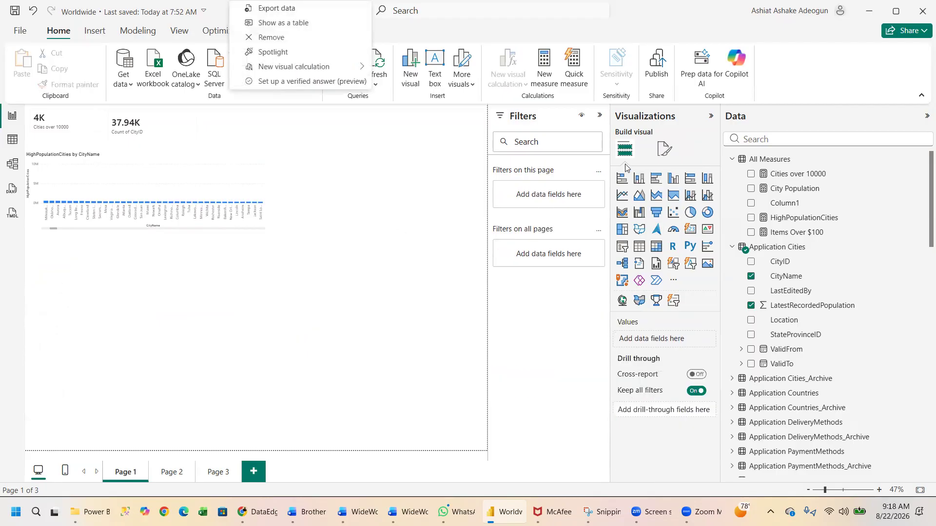
Add a clustered bar chart of LatestRecordedPopulation by CityName beneath the HighPopulationCities chart.
{"action": "left_click", "coordinate": [655, 180]}
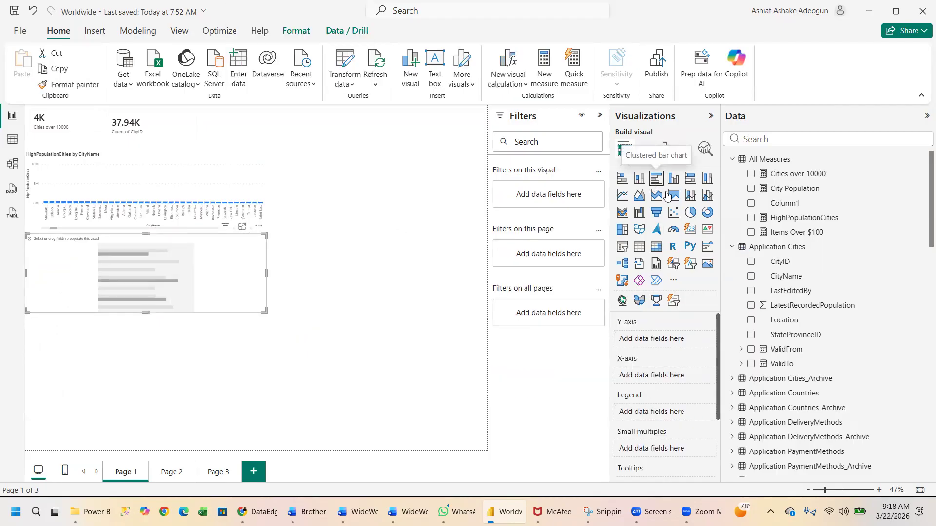
{"action": "left_click", "coordinate": [750, 305]}
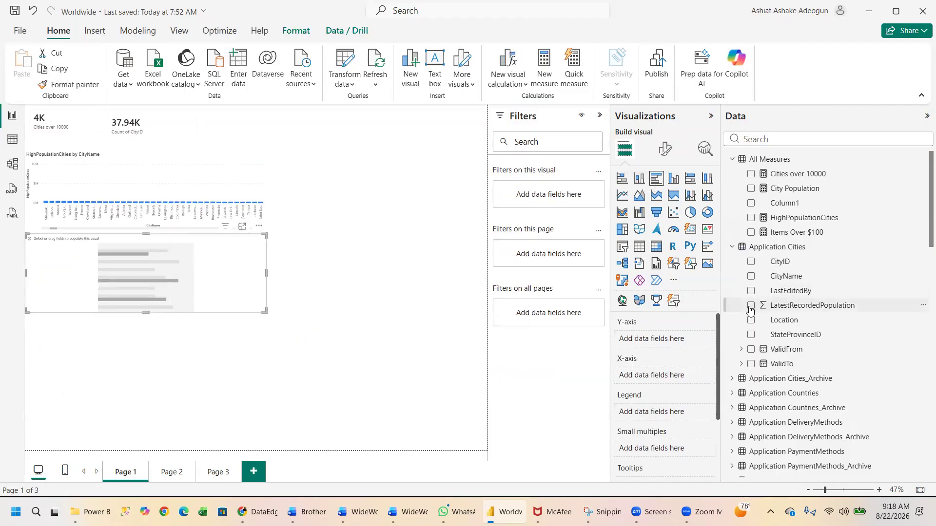
{"action": "left_click", "coordinate": [751, 276]}
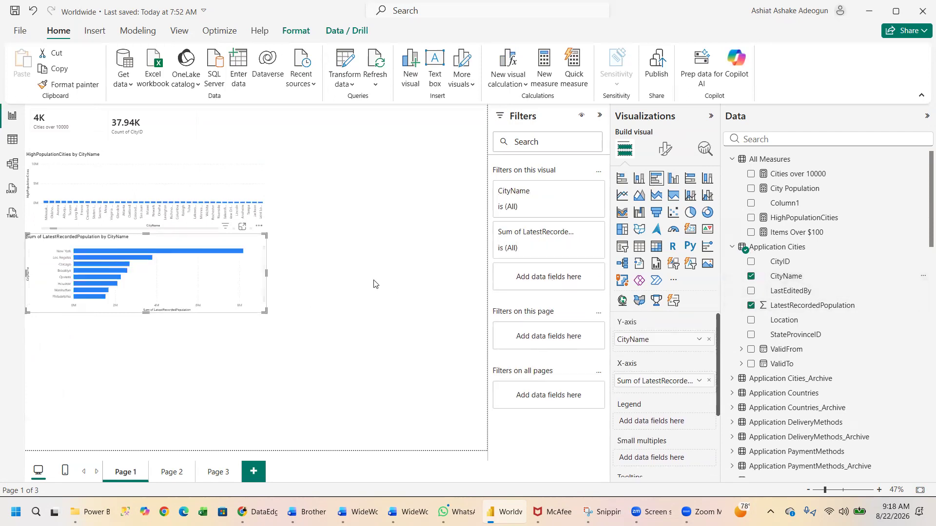
{"action": "left_click", "coordinate": [259, 226]}
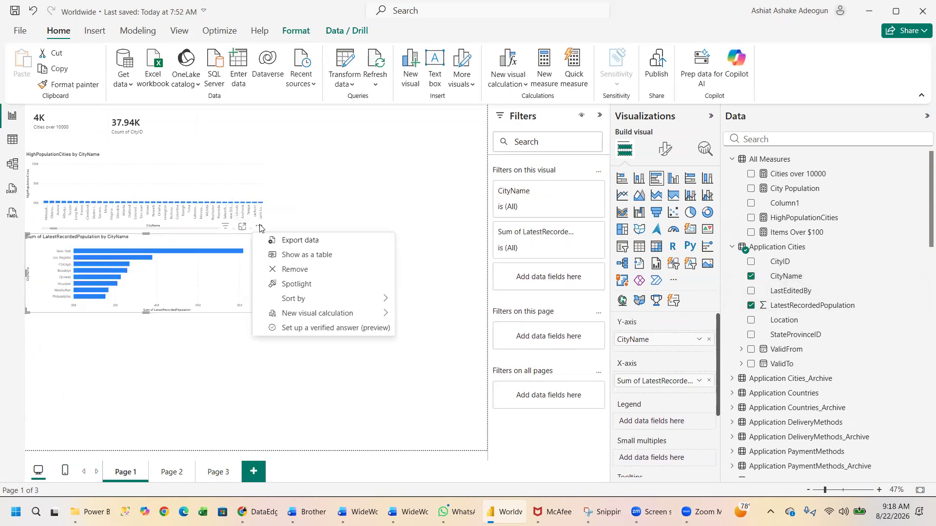
{"action": "left_click", "coordinate": [244, 326]}
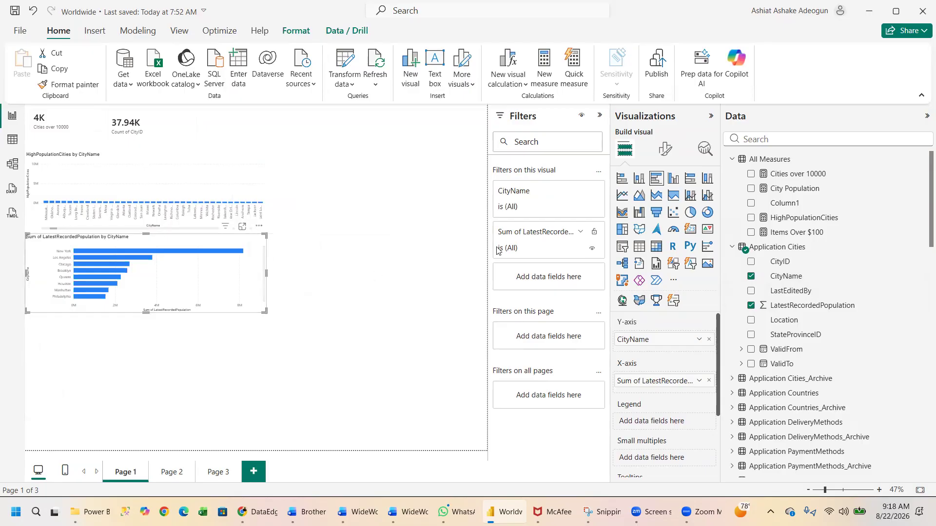
Filter the bar chart's CityName to the Top N 10 items by Sum of LatestRecordedPopulation.
{"action": "left_click", "coordinate": [575, 192]}
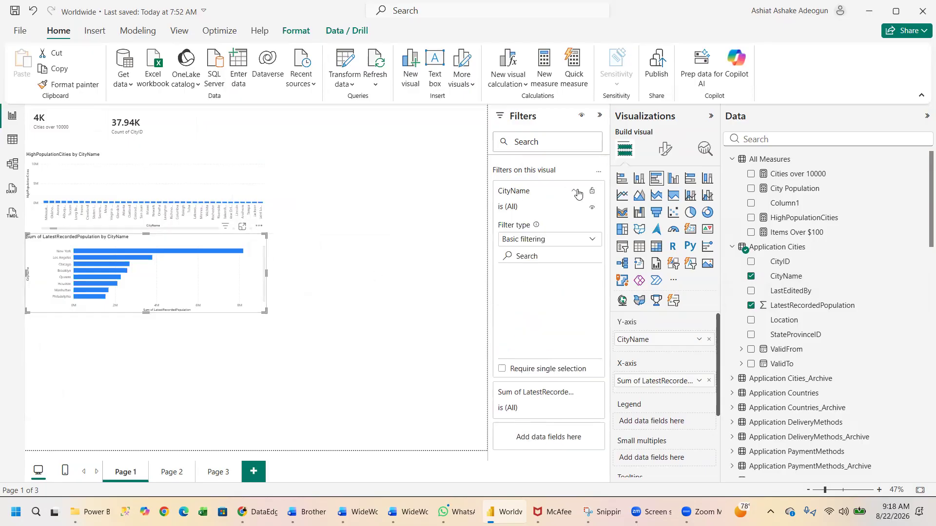
{"action": "left_click", "coordinate": [571, 242]}
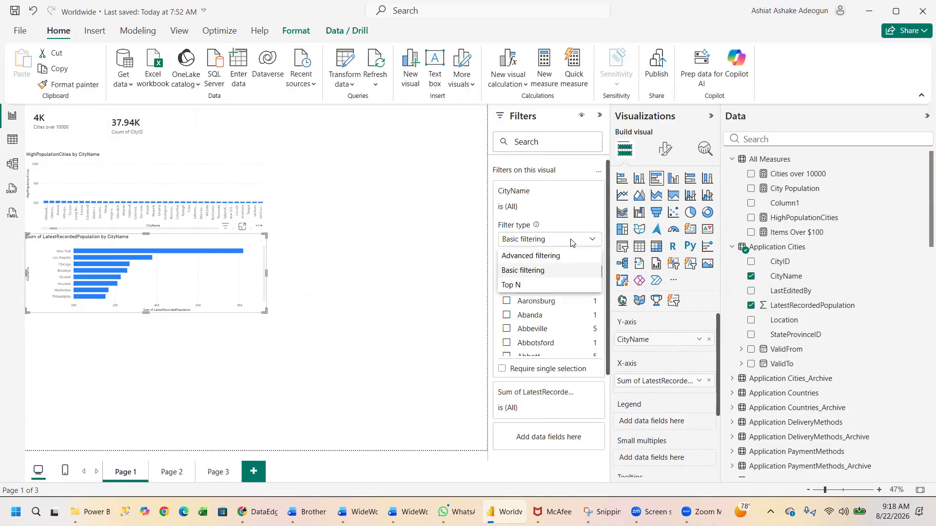
{"action": "left_click", "coordinate": [516, 285]}
{"action": "left_click", "coordinate": [557, 272]}
{"action": "type", "text": "10"}
{"action": "left_click", "coordinate": [535, 305]}
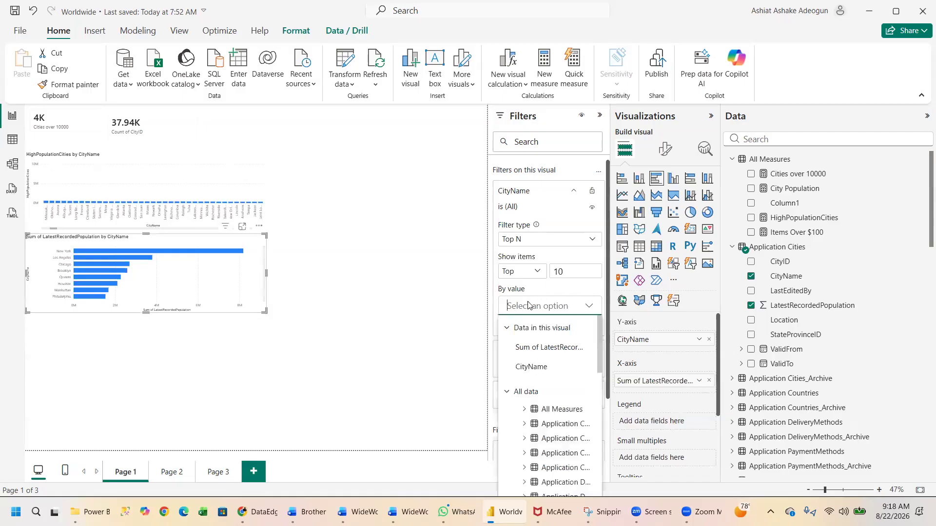
{"action": "left_click", "coordinate": [533, 347]}
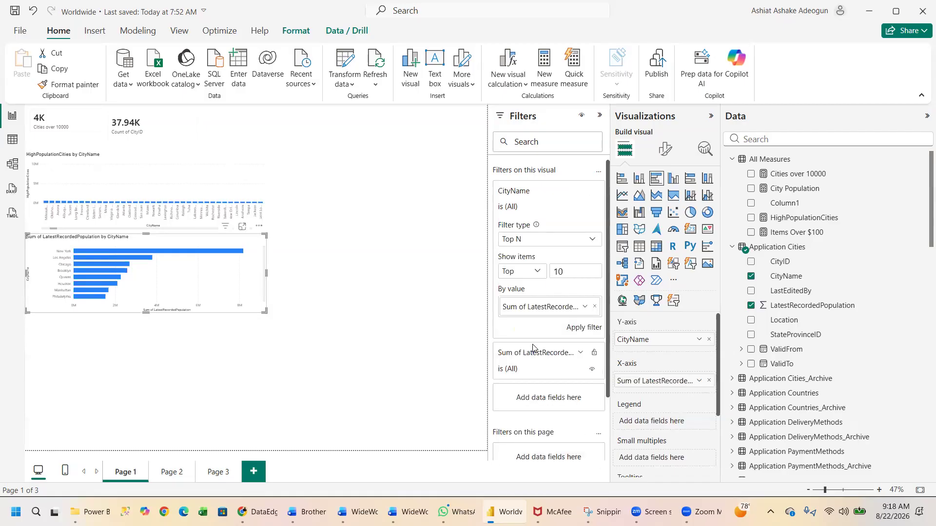
{"action": "left_click", "coordinate": [571, 328]}
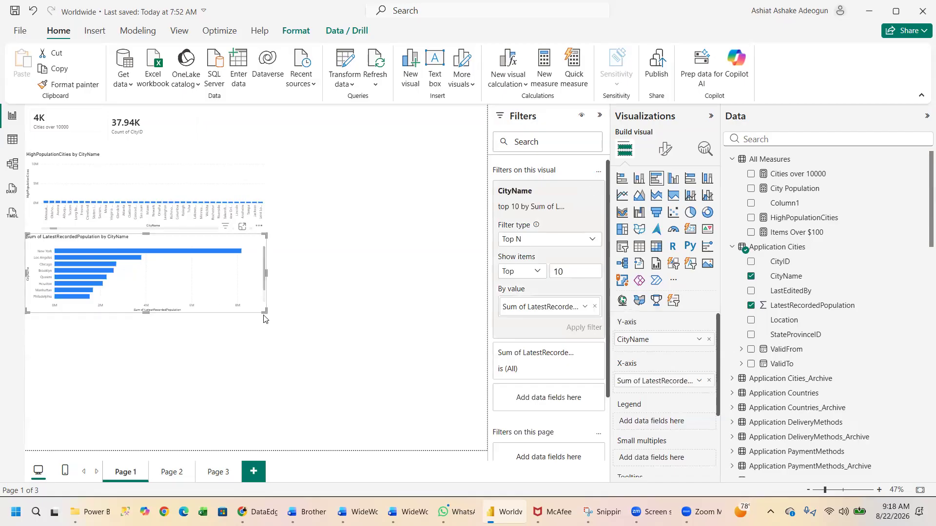
Make the top 10 bar chart taller and narrower and place it in the page's upper right, beside the cards and HighPopulationCities chart.
{"action": "left_click_drag", "start_coordinate": [265, 312], "coordinate": [233, 398]}
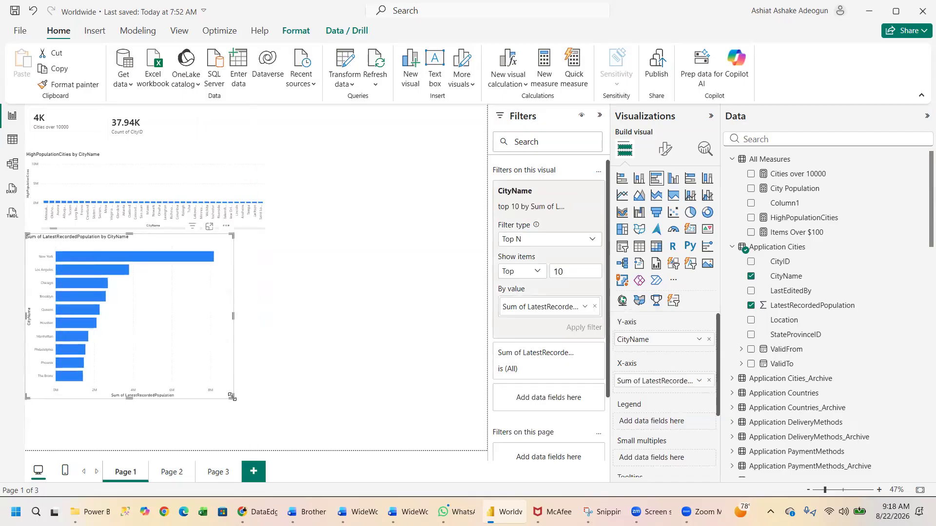
{"action": "left_click_drag", "start_coordinate": [233, 315], "coordinate": [199, 319]}
{"action": "left_click_drag", "start_coordinate": [189, 229], "coordinate": [453, 106]}
{"action": "left_click_drag", "start_coordinate": [377, 274], "coordinate": [377, 240]}
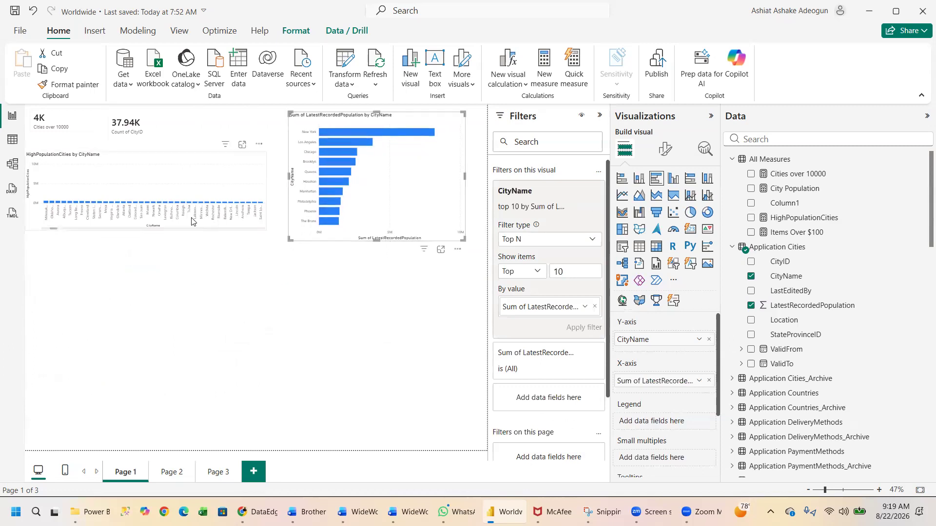
{"action": "left_click_drag", "start_coordinate": [50, 229], "coordinate": [44, 229]}
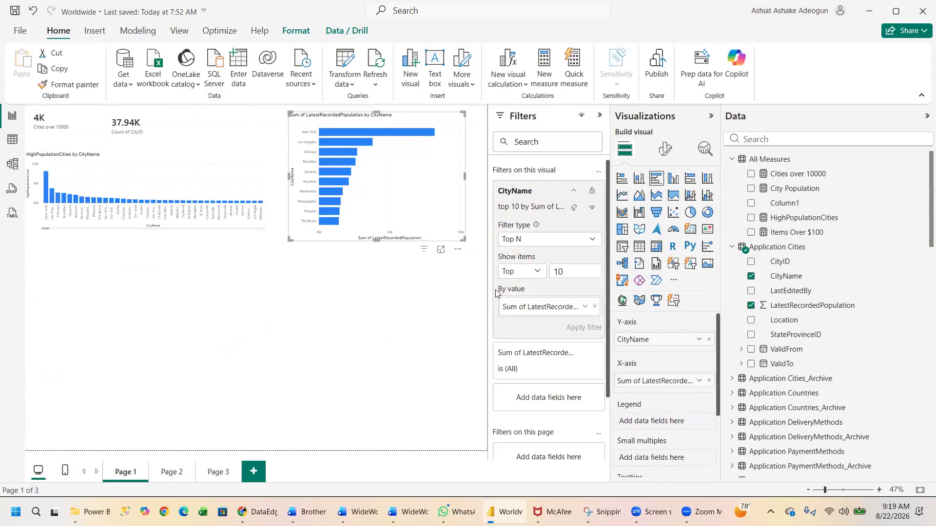
Open the DAX query view and add a new EVALUATE statement below the three question comments in Query 1.
{"action": "left_click", "coordinate": [10, 187]}
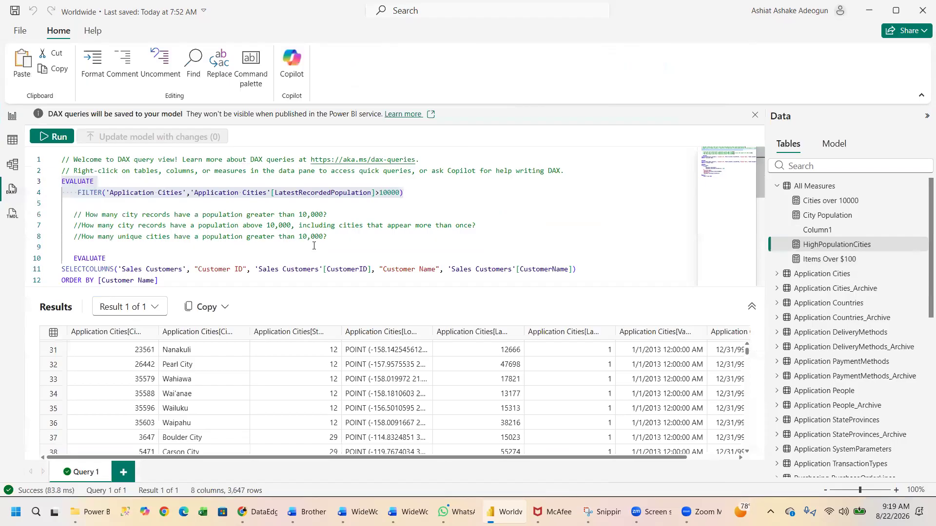
{"action": "scroll", "coordinate": [314, 245], "scroll_direction": "down", "scroll_amount": 5}
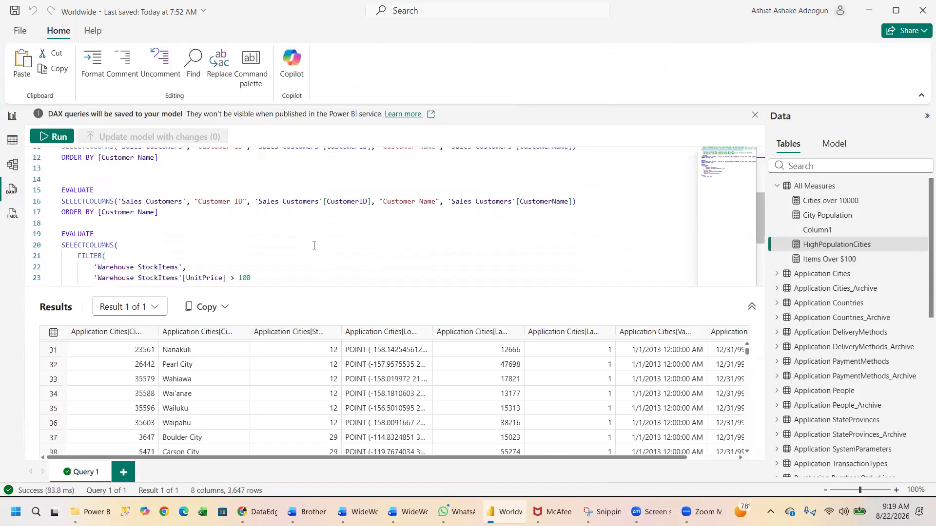
{"action": "scroll", "coordinate": [314, 245], "scroll_direction": "down", "scroll_amount": 1}
{"action": "scroll", "coordinate": [313, 246], "scroll_direction": "up", "scroll_amount": 1}
{"action": "right_click", "coordinate": [314, 246]}
{"action": "scroll", "coordinate": [314, 245], "scroll_direction": "up", "scroll_amount": 3}
{"action": "scroll", "coordinate": [314, 246], "scroll_direction": "up", "scroll_amount": 1}
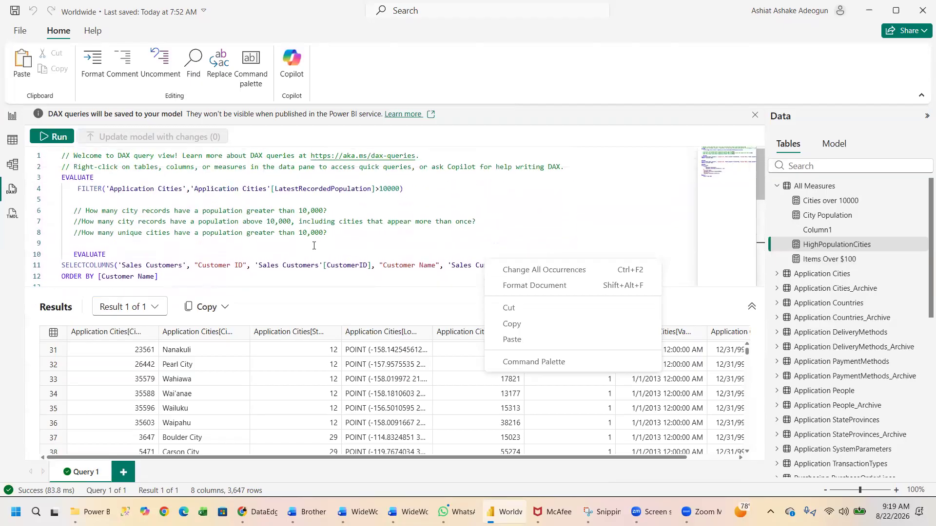
{"action": "key", "text": "Escape"}
{"action": "key", "text": "Return"}
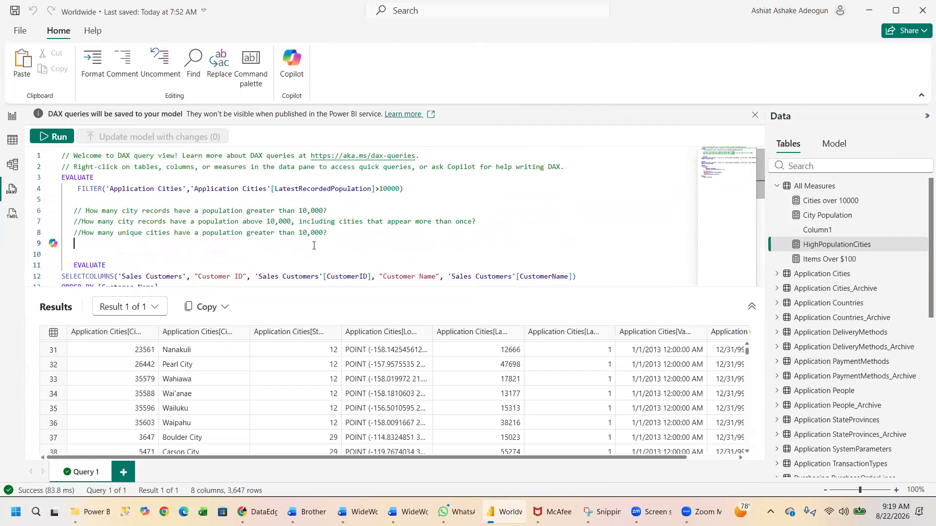
{"action": "key", "text": "Return"}
{"action": "type", "text": "EVALUATE"}
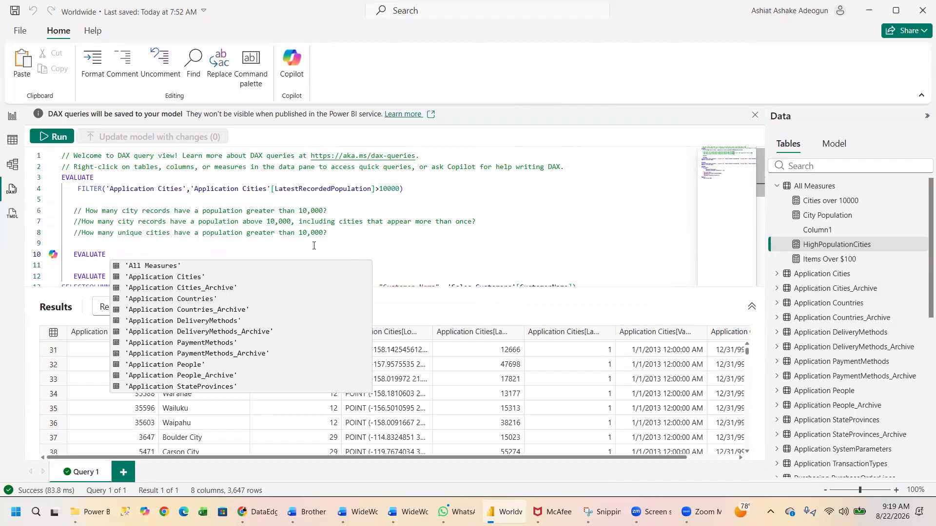
Begin a TOPN expression for 10 rows under the new EVALUATE, using SELECTCOLUMNS over 'Application Cities' as its table.
{"action": "key", "text": "Return"}
{"action": "type", "text": "TO"}
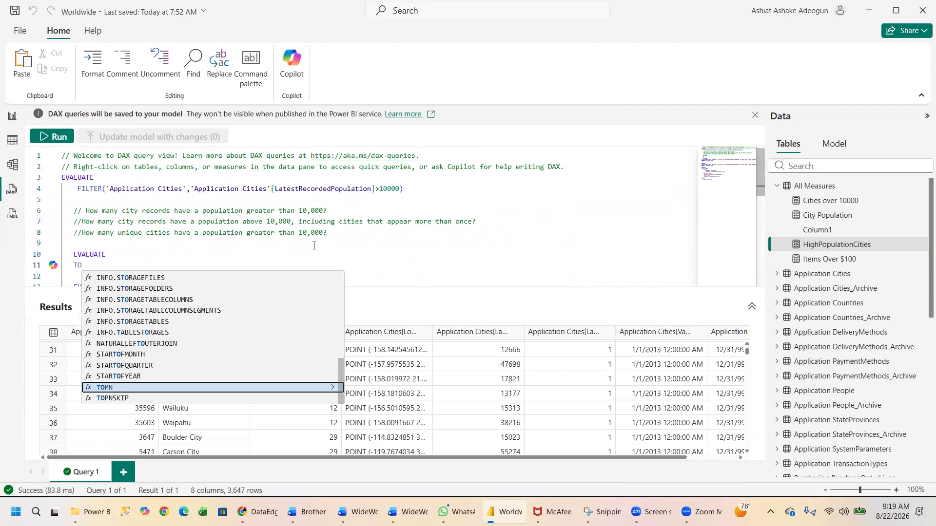
{"action": "type", "text": "PN"}
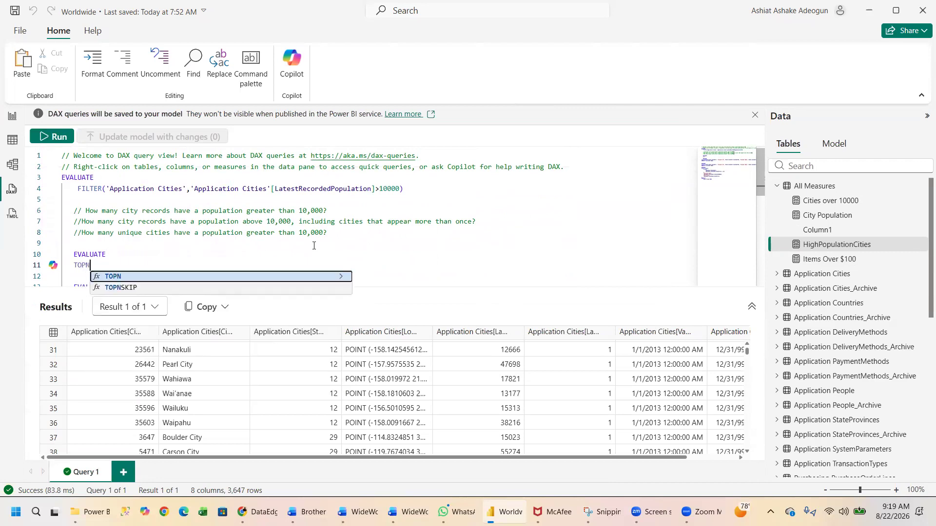
{"action": "type", "text": "(10,"}
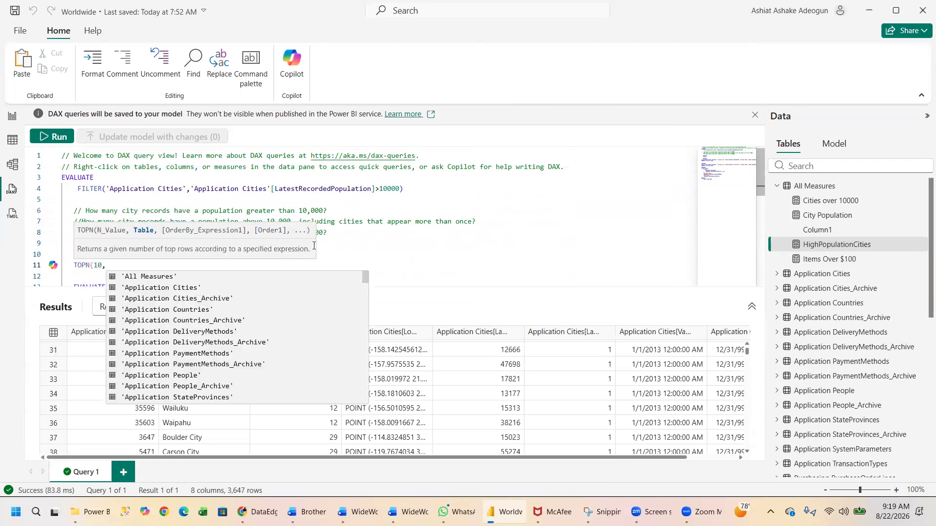
{"action": "type", "text": ","}
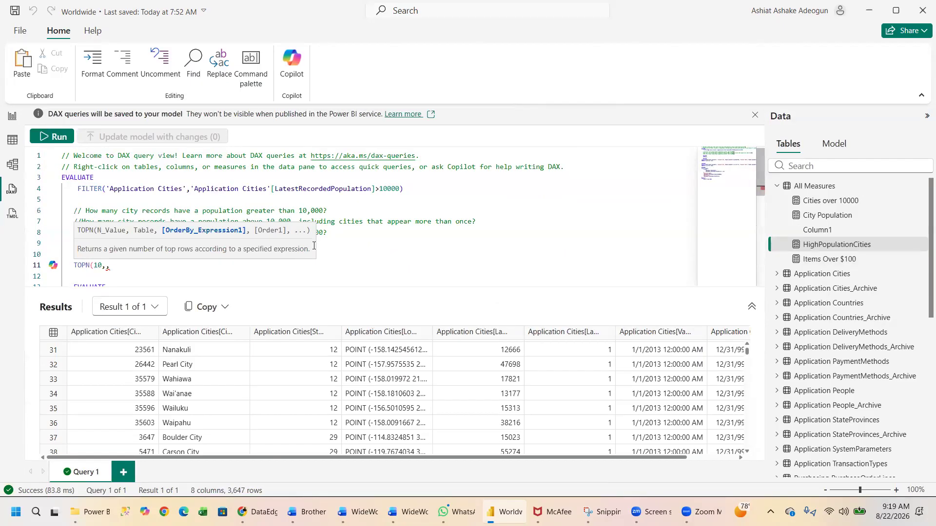
{"action": "type", "text": "SELECT"}
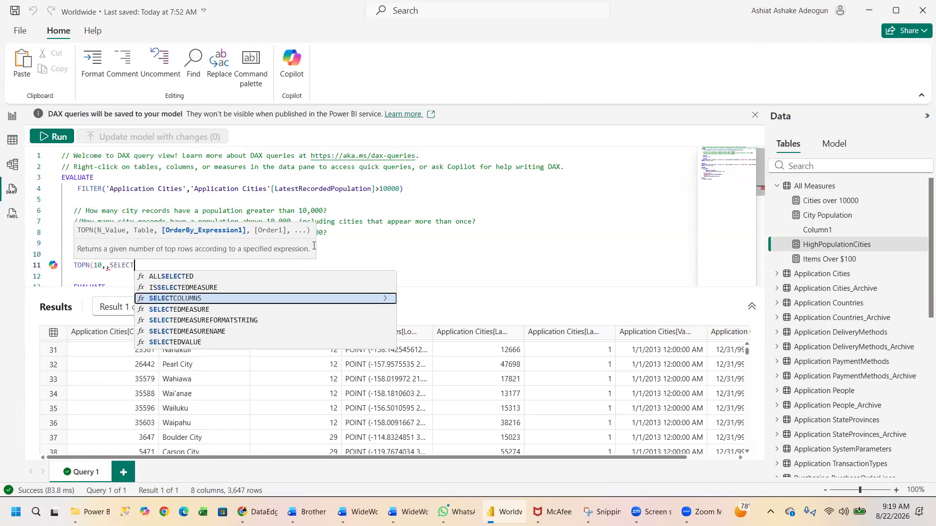
{"action": "key", "text": "Tab"}
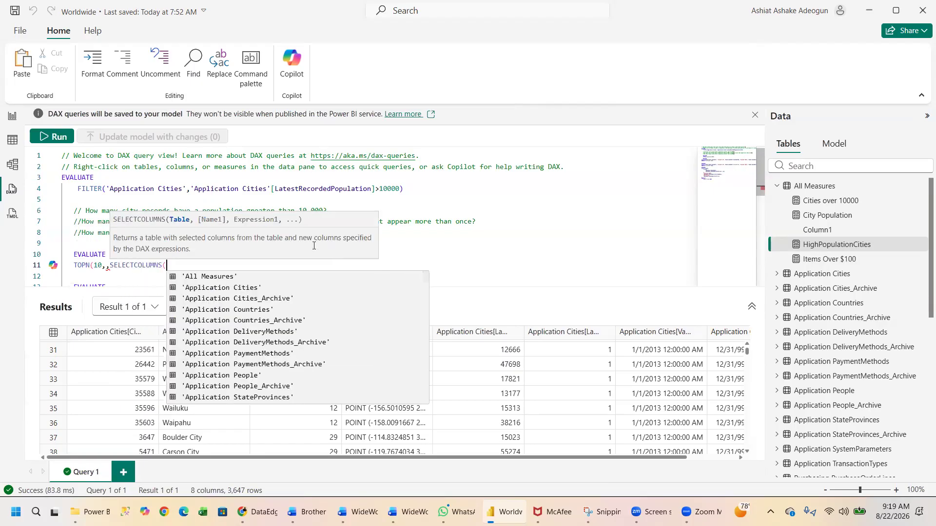
{"action": "left_click", "coordinate": [110, 267]}
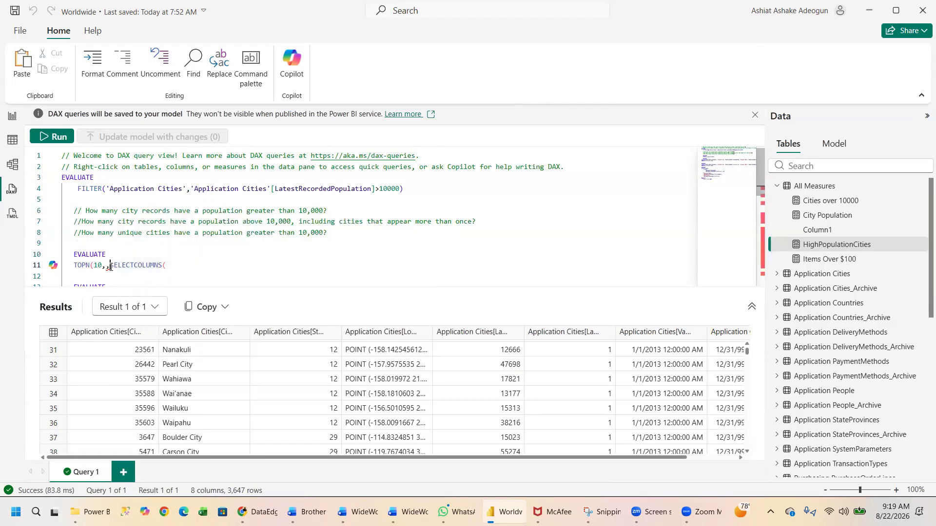
{"action": "key", "text": "BackSpace"}
{"action": "left_click", "coordinate": [183, 265]}
{"action": "type", "text": "'A"}
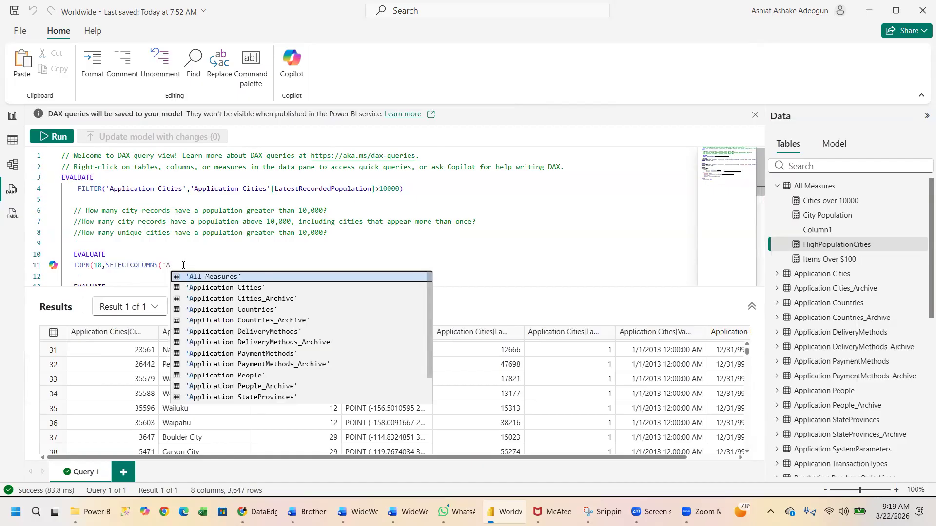
{"action": "left_click", "coordinate": [233, 288]}
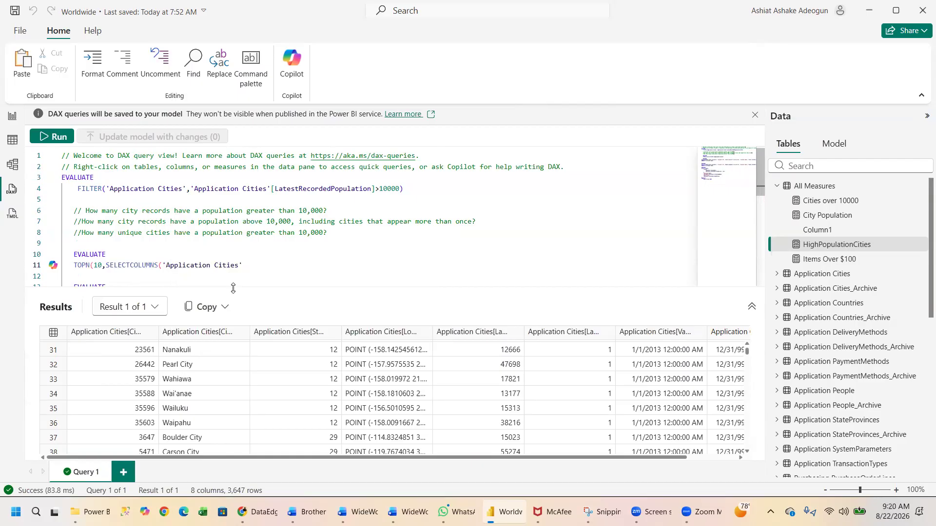
Add a "City" column to SELECTCOLUMNS that returns 'Application Cities'[CityName].
{"action": "type", "text": ",\"City\","}
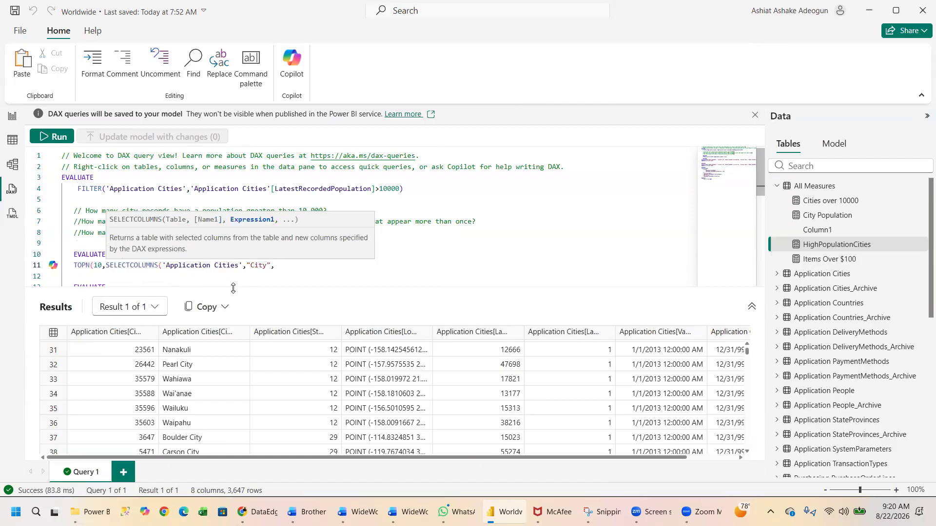
{"action": "type", "text": " Ap"}
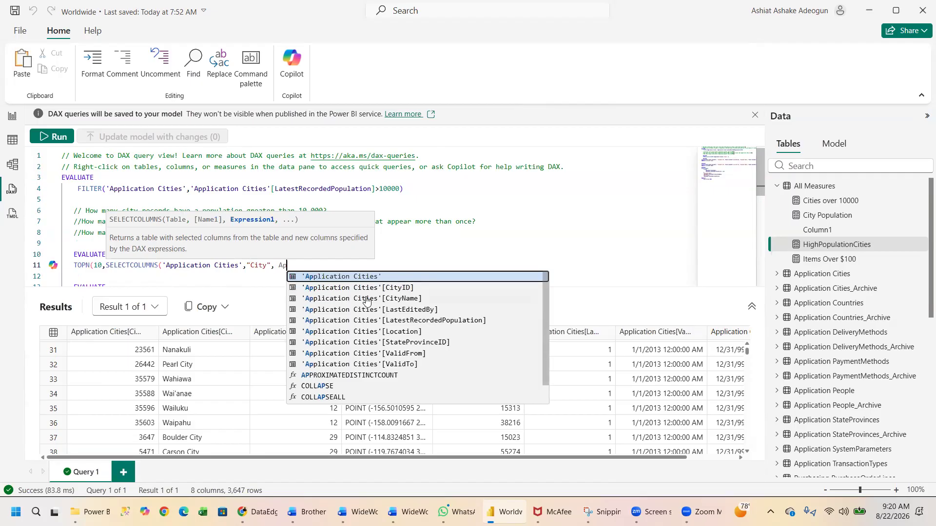
{"action": "left_click", "coordinate": [375, 299]}
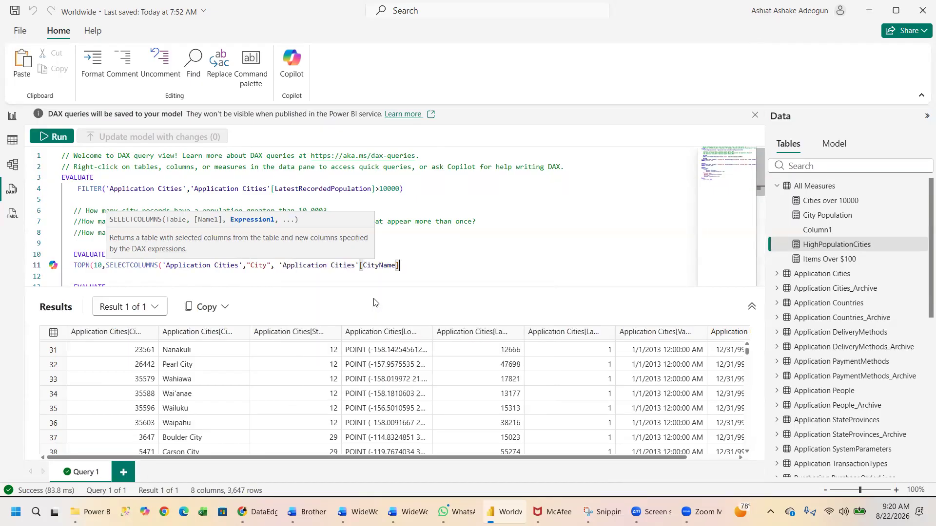
Add a "Population" column to SELECTCOLUMNS that returns 'Application Cities'[LatestRecordedPopulation].
{"action": "type", "text": ",\"Popl"}
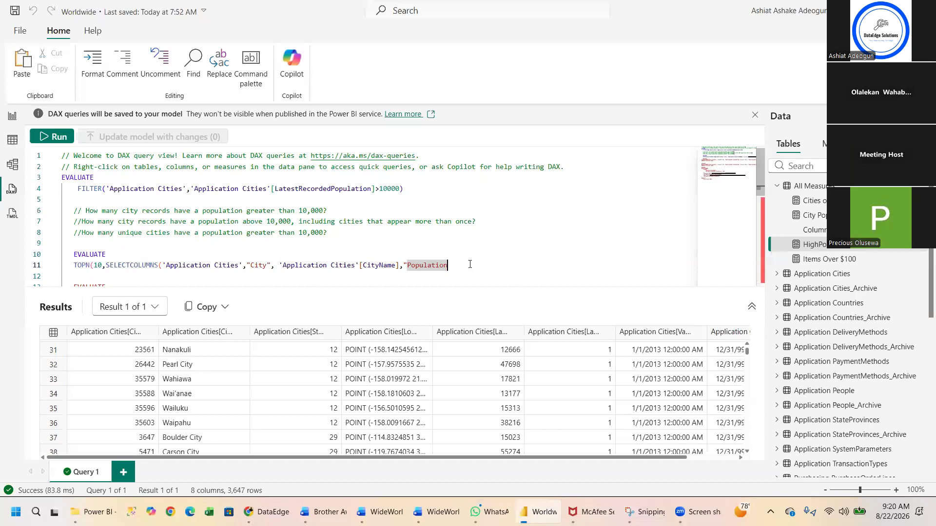
{"action": "key", "text": "ctrl+shift+Left"}
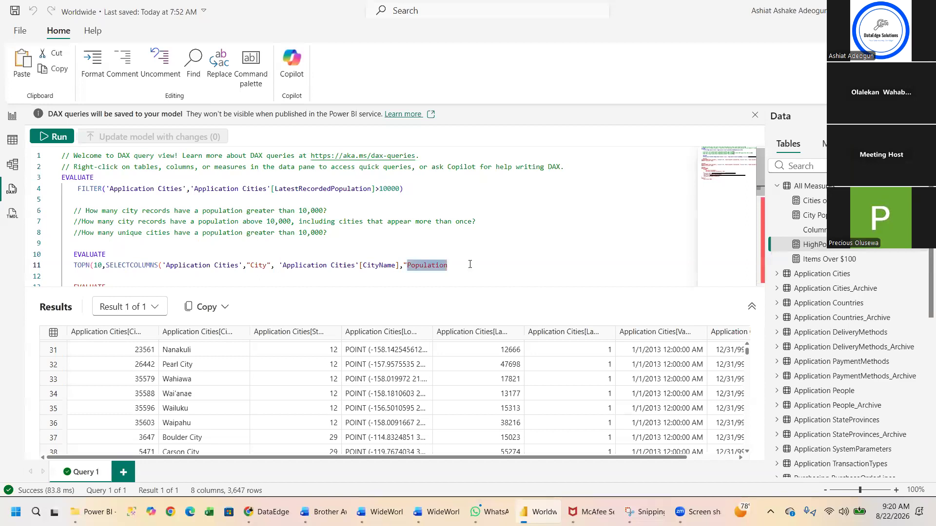
{"action": "type", "text": "\""}
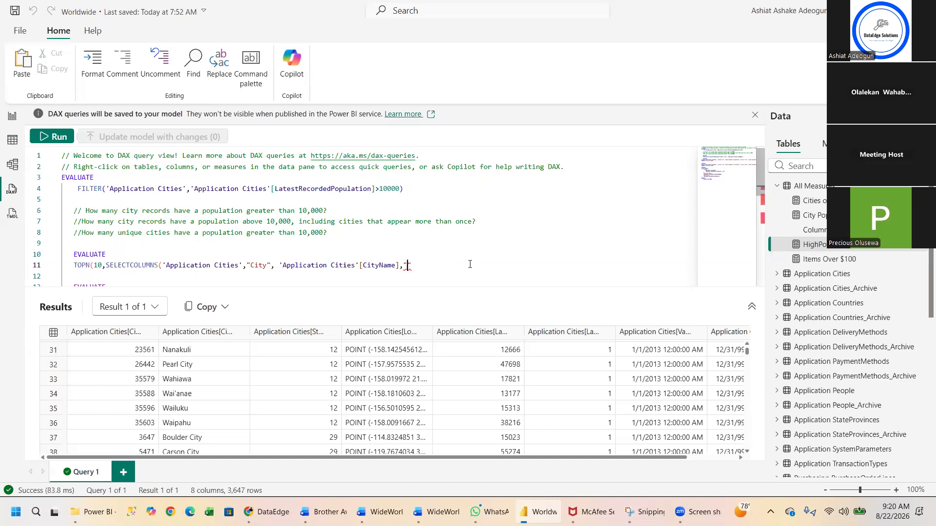
{"action": "type", "text": "Population"}
{"action": "type", "text": ", "}
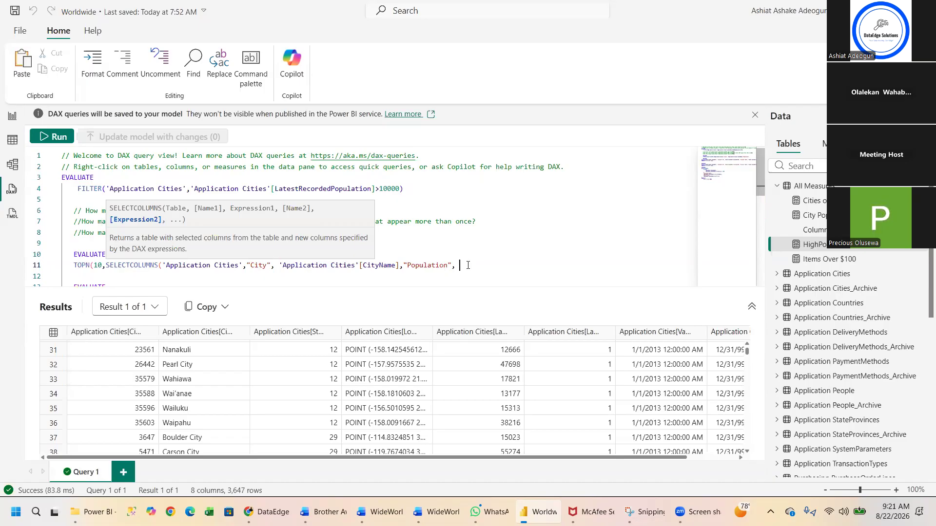
{"action": "type", "text": "'A"}
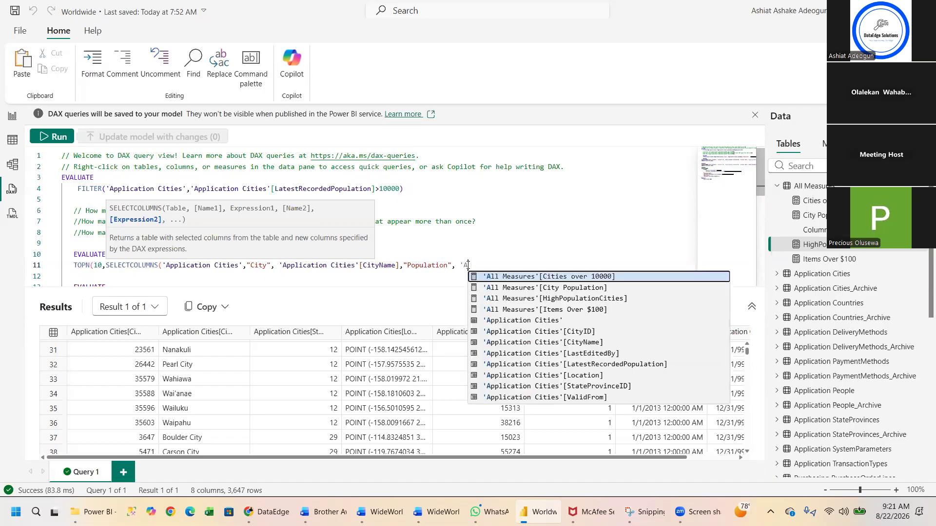
{"action": "type", "text": "pp"}
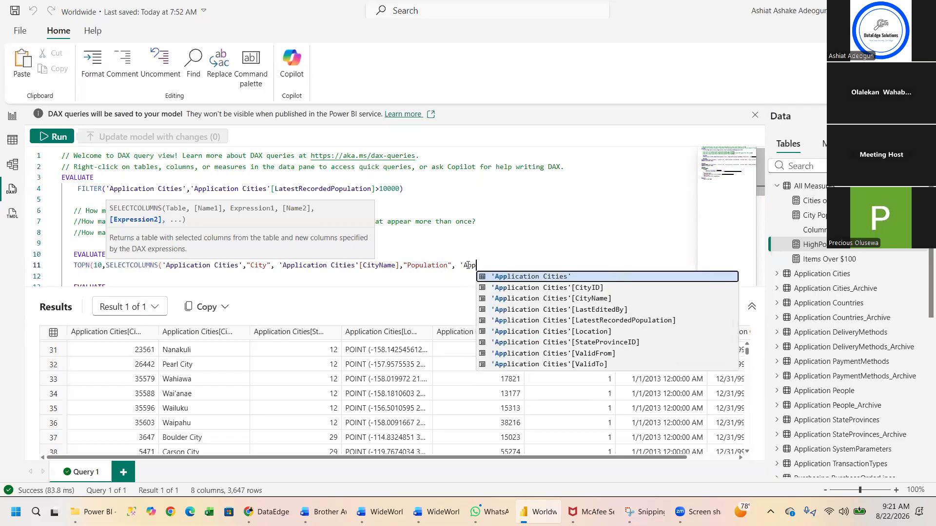
{"action": "left_click", "coordinate": [581, 325]}
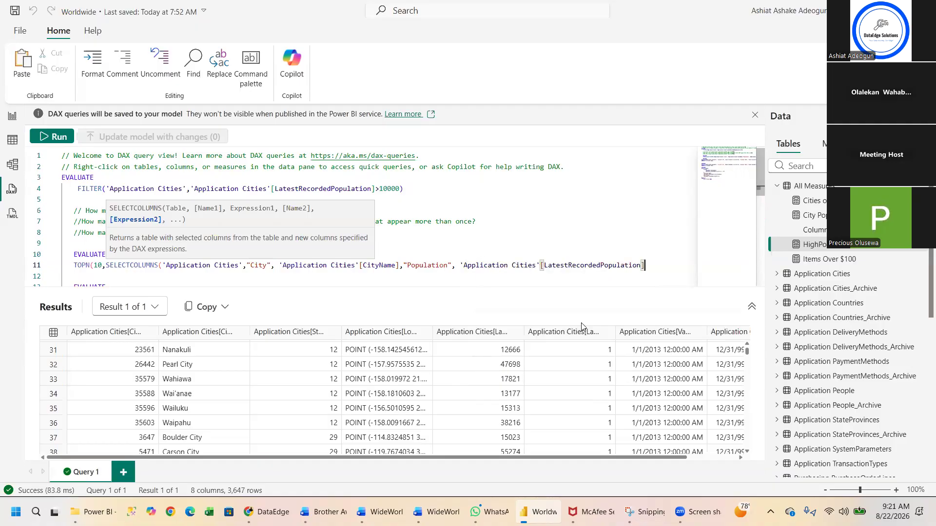
Close SELECTCOLUMNS and finish the TOPN expression by ordering on [Population] with DESC.
{"action": "type", "text": "), "}
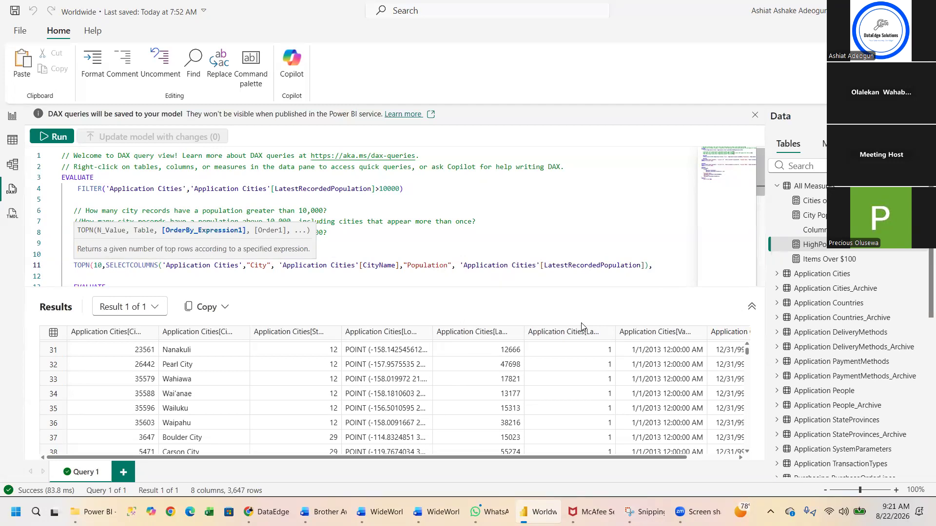
{"action": "type", "text": "{Popu"}
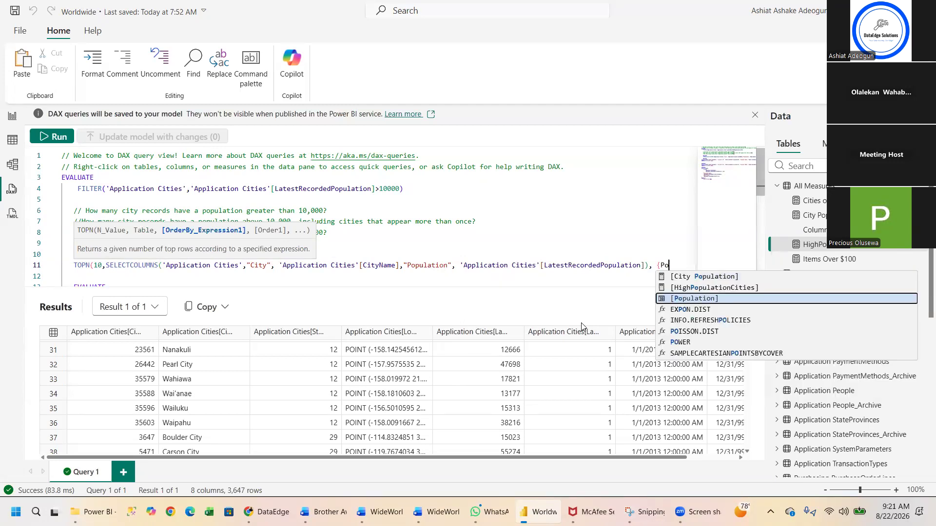
{"action": "left_click", "coordinate": [676, 298]}
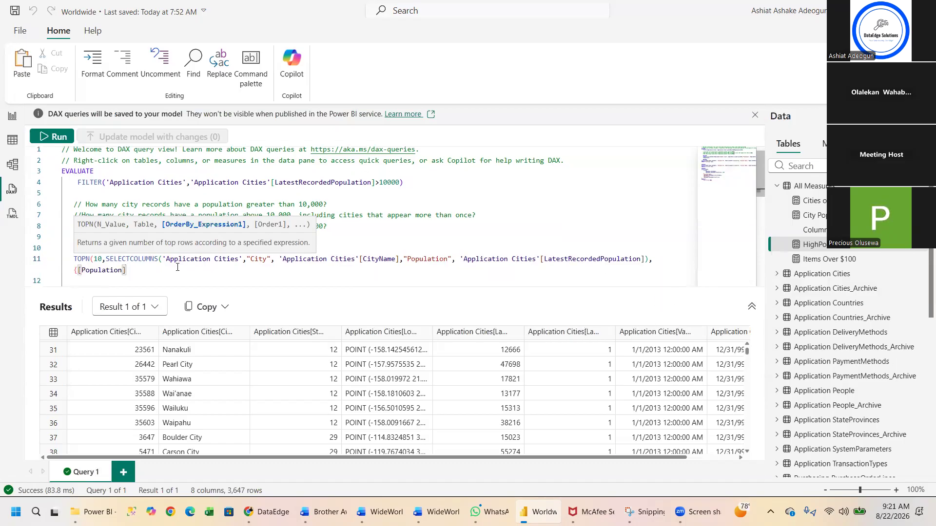
{"action": "left_click", "coordinate": [78, 266]}
{"action": "key", "text": "BackSpace"}
{"action": "left_click", "coordinate": [129, 274]}
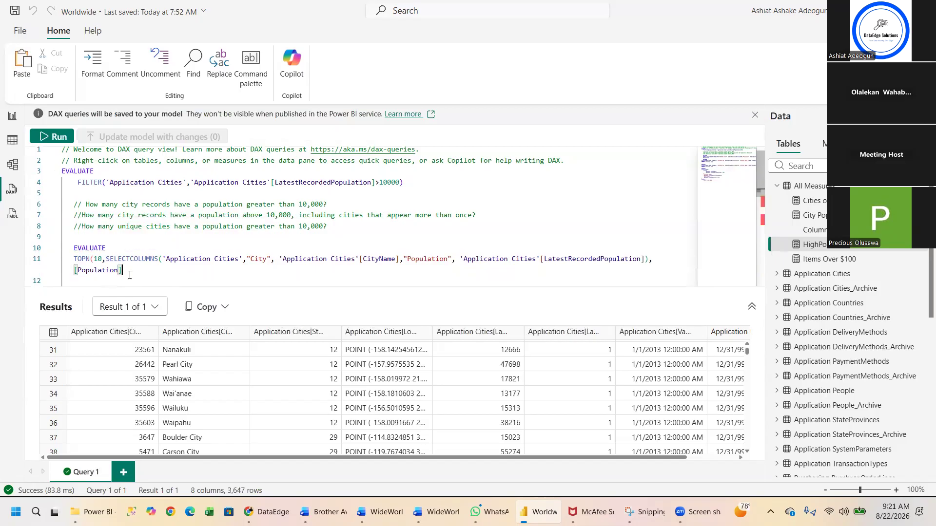
{"action": "type", "text": ",DEC"}
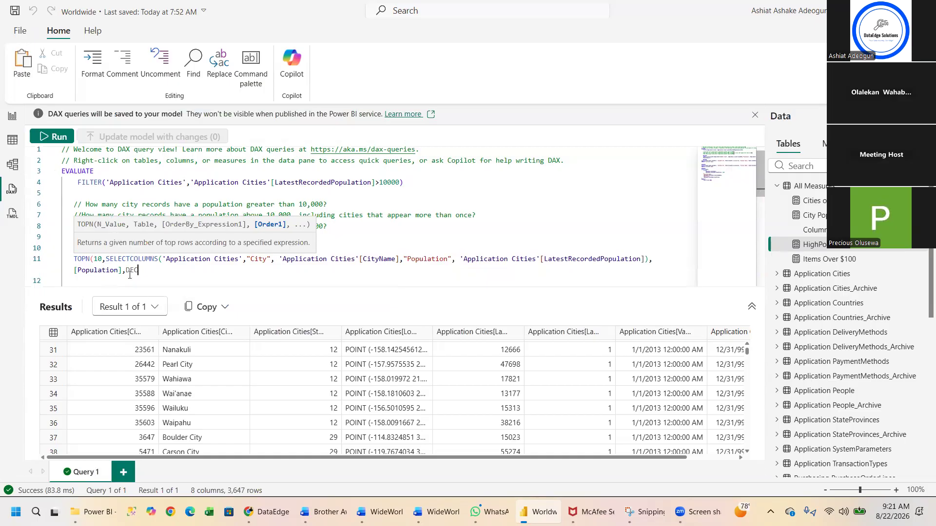
{"action": "key", "text": "BackSpace"}
{"action": "type", "text": "SC"}
{"action": "key", "text": "Tab"}
{"action": "type", "text": ")"}
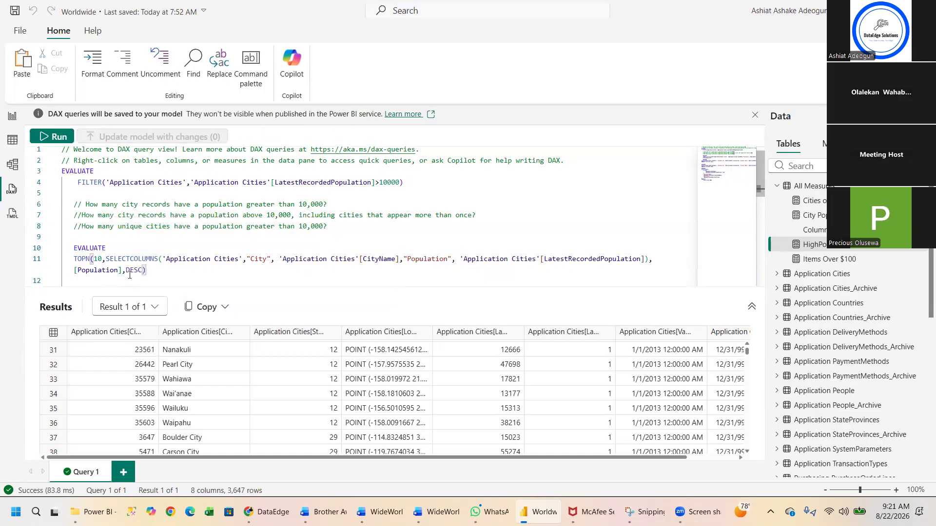
Run only the EVALUATE TOPN statement and review all the returned cities and populations.
{"action": "left_click", "coordinate": [93, 261]}
{"action": "key", "text": "shift+Left"}
{"action": "key", "text": "shift+Left"}
{"action": "key", "text": "shift+Left"}
{"action": "key", "text": "shift+Up"}
{"action": "key", "text": "shift+Up"}
{"action": "key", "text": "shift+Home"}
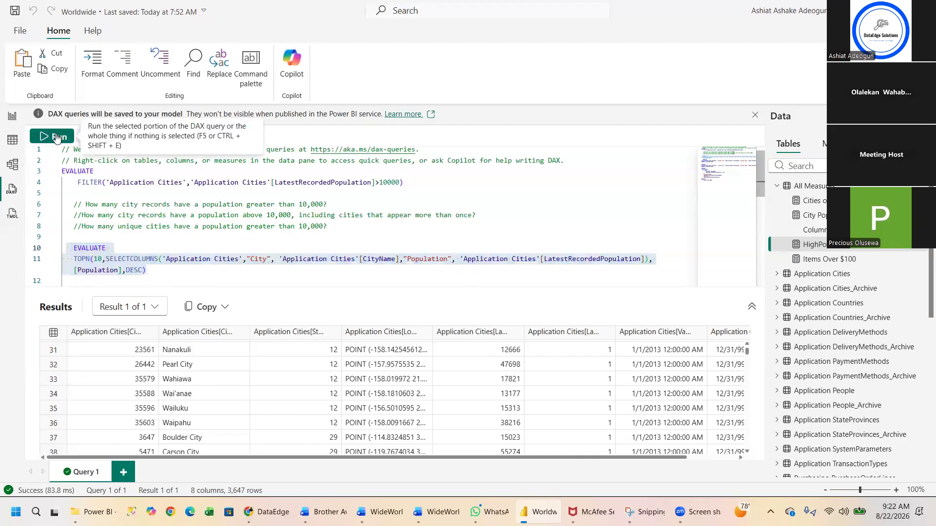
{"action": "left_click", "coordinate": [57, 137]}
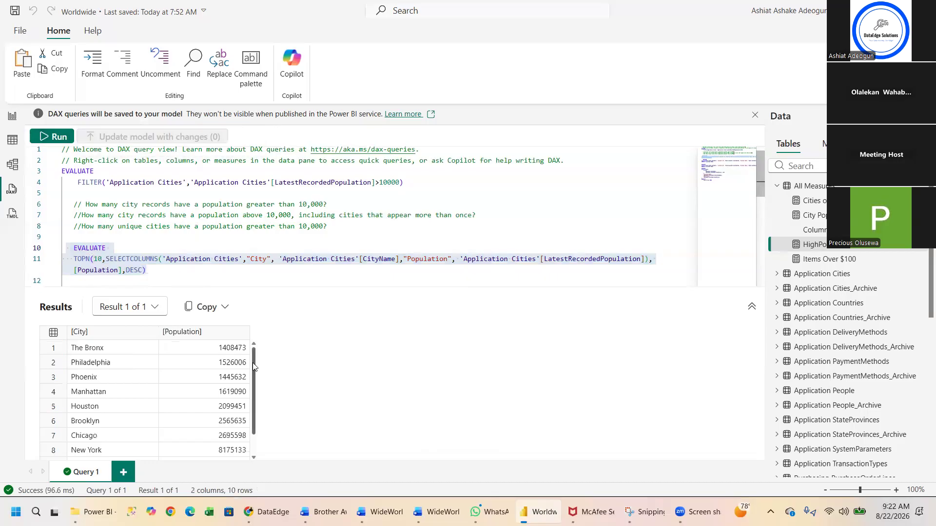
{"action": "left_click_drag", "start_coordinate": [253, 367], "coordinate": [253, 417]}
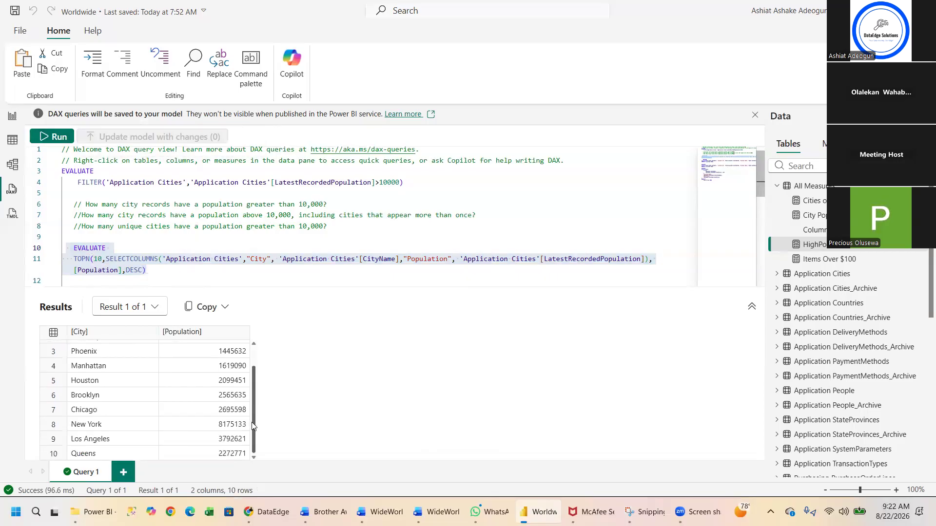
{"action": "scroll", "coordinate": [253, 425], "scroll_direction": "up", "scroll_amount": 2}
{"action": "scroll", "coordinate": [252, 440], "scroll_direction": "down", "scroll_amount": 2}
{"action": "scroll", "coordinate": [252, 440], "scroll_direction": "up", "scroll_amount": 2}
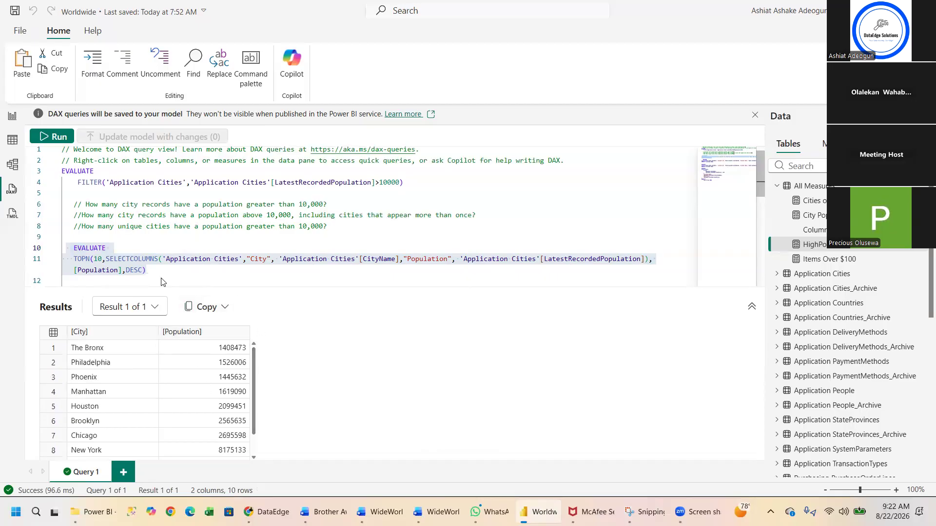
{"action": "mouse_move", "coordinate": [81, 255]}
Return to the report view and add an empty table visual beneath the HighPopulationCities chart on Page 1.
{"action": "left_click", "coordinate": [12, 122]}
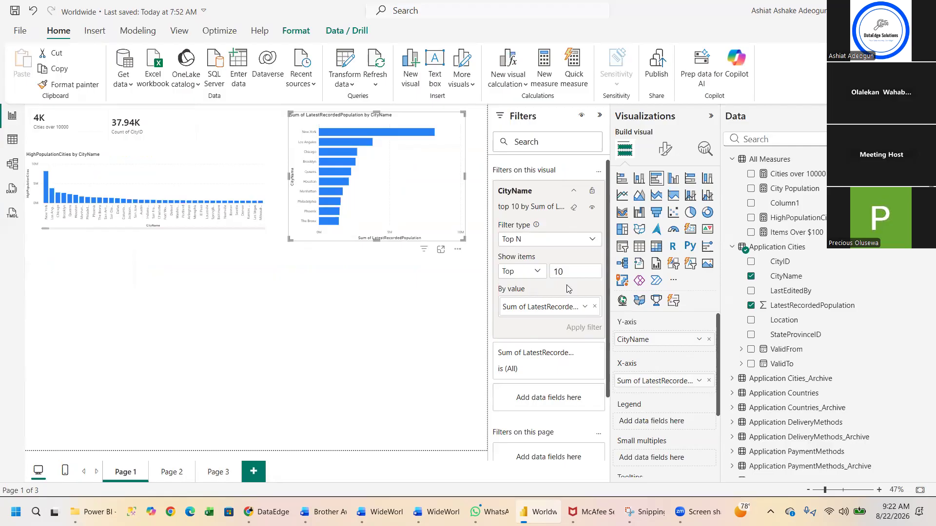
{"action": "left_click", "coordinate": [429, 303]}
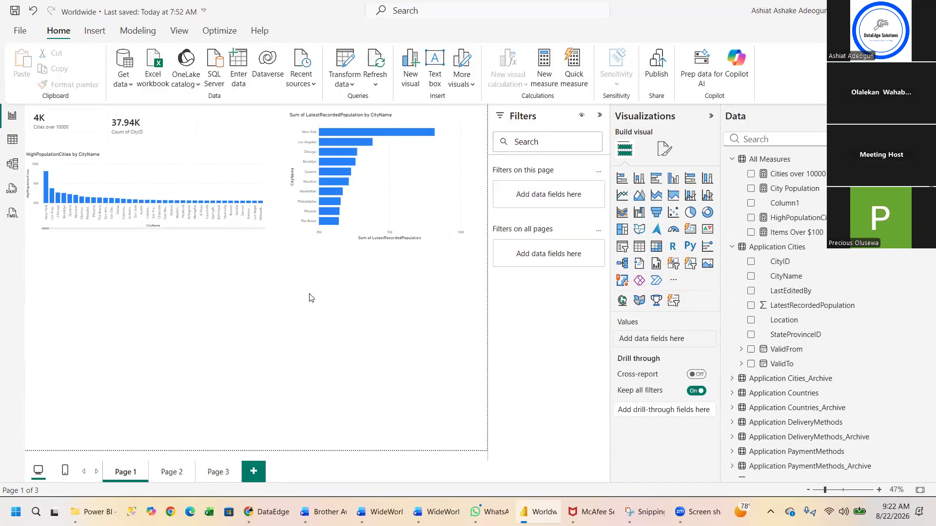
{"action": "left_click", "coordinate": [639, 246]}
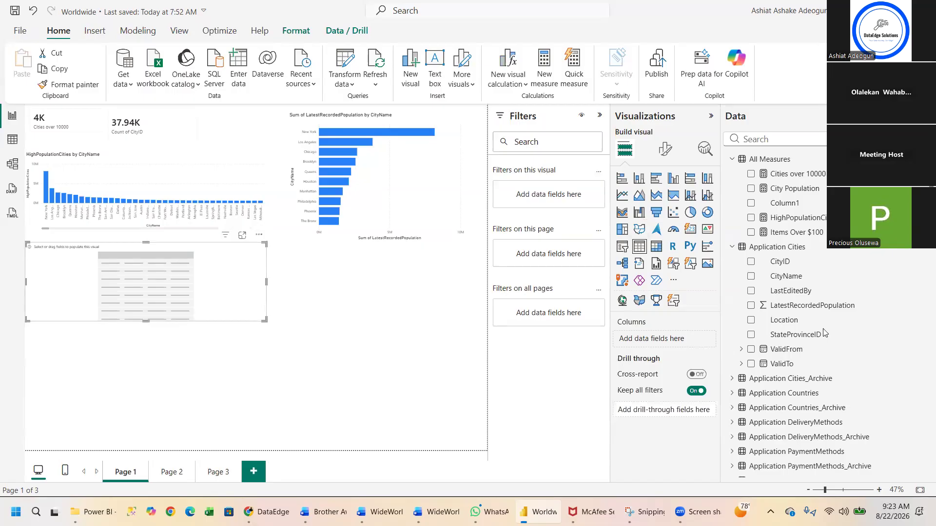
Populate the empty table visual with CustomerName and CustomerID from the Sales Customers table.
{"action": "left_click", "coordinate": [732, 247]}
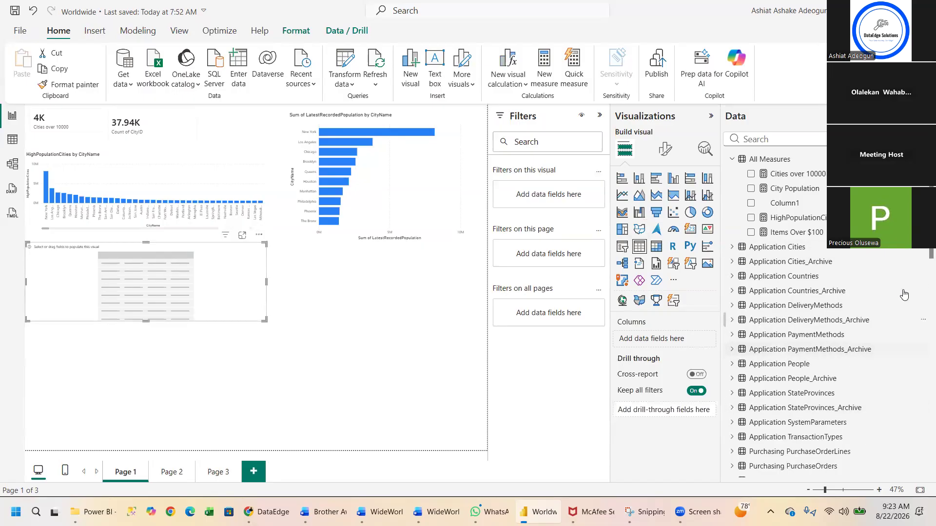
{"action": "scroll", "coordinate": [923, 265], "scroll_direction": "down", "scroll_amount": 1}
{"action": "scroll", "coordinate": [923, 265], "scroll_direction": "down", "scroll_amount": 5}
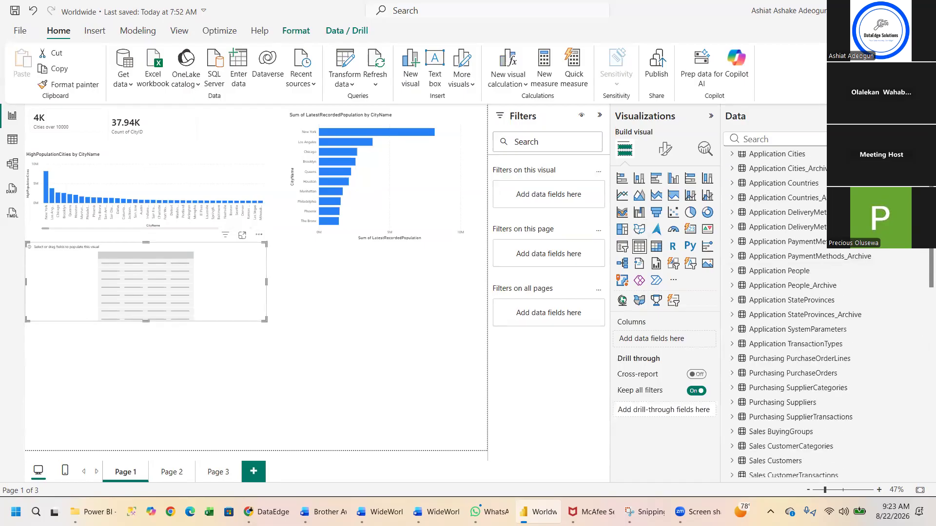
{"action": "scroll", "coordinate": [922, 336], "scroll_direction": "down", "scroll_amount": 3}
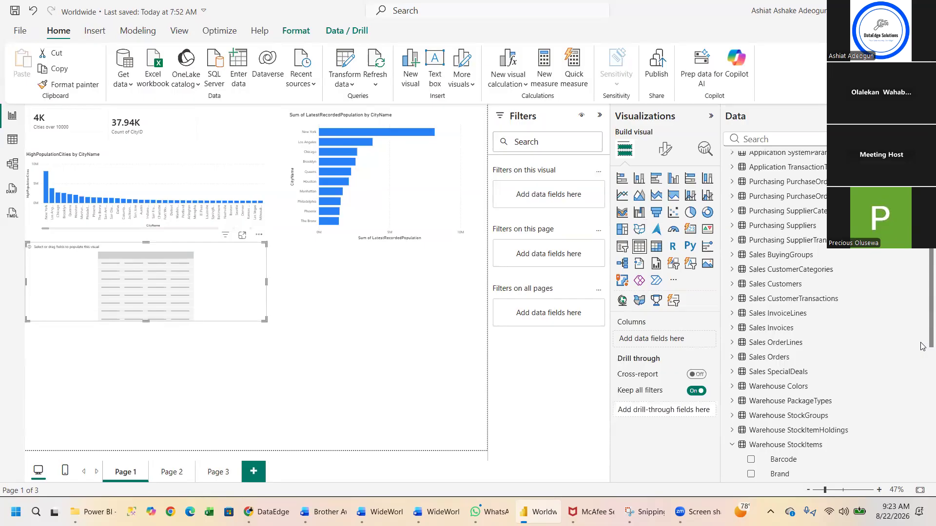
{"action": "left_click", "coordinate": [731, 287]}
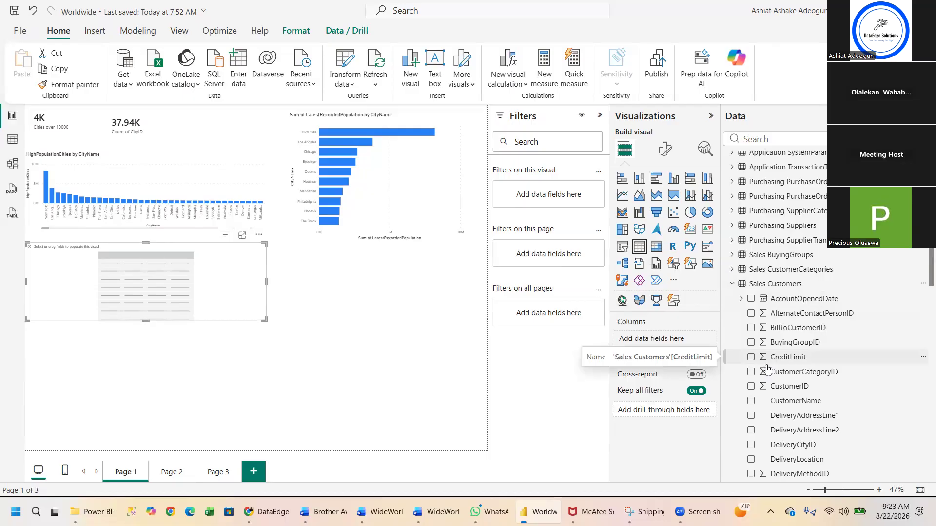
{"action": "left_click", "coordinate": [751, 401]}
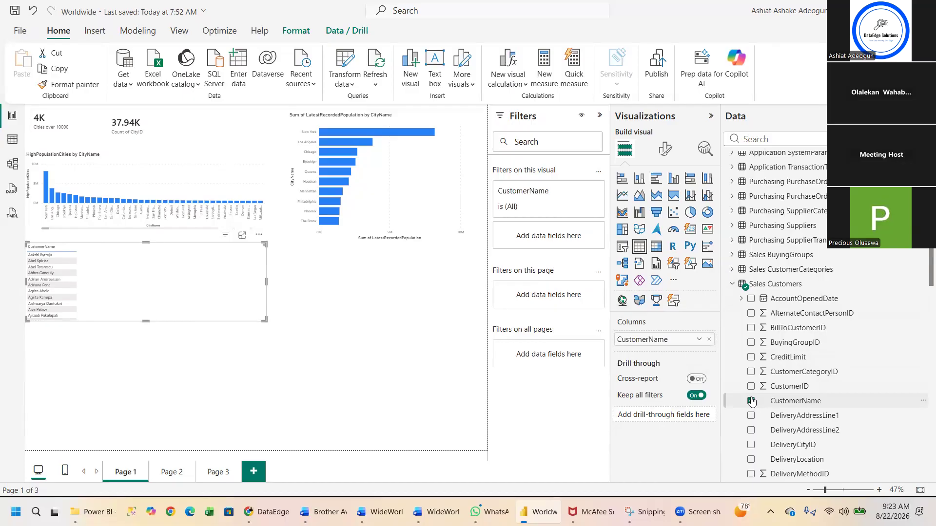
{"action": "left_click", "coordinate": [751, 387]}
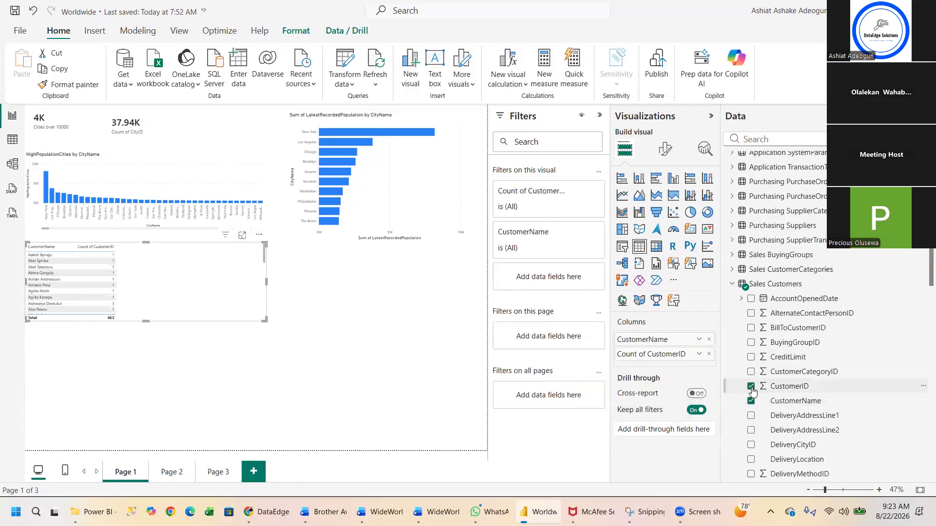
Set CustomerID to Don't summarize and resize the customer table into a tall, narrow block beneath the HighPopulationCities chart.
{"action": "right_click", "coordinate": [641, 359]}
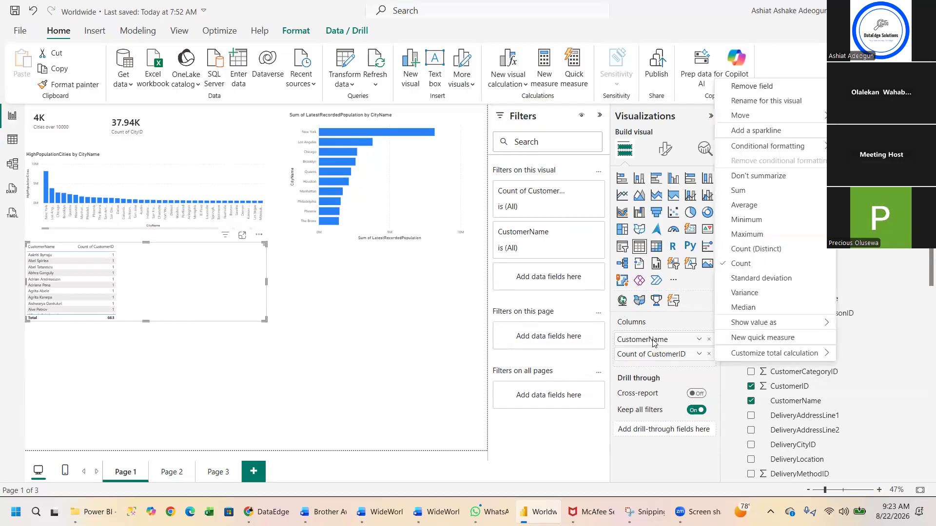
{"action": "left_click", "coordinate": [770, 177]}
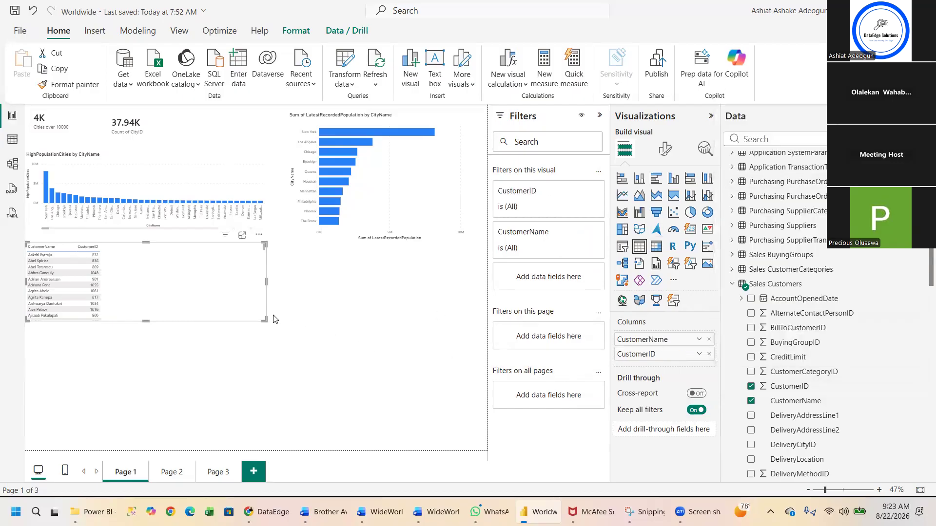
{"action": "left_click_drag", "start_coordinate": [265, 320], "coordinate": [308, 420]}
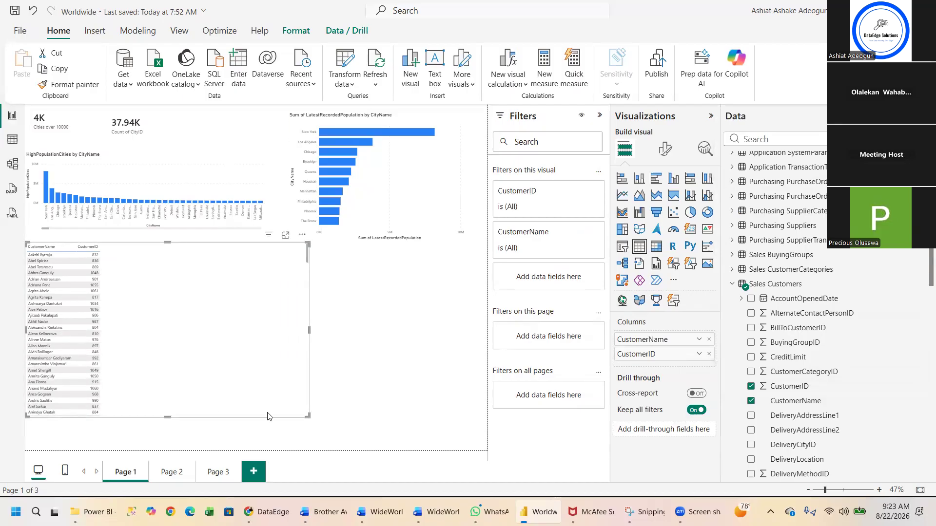
{"action": "left_click_drag", "start_coordinate": [307, 416], "coordinate": [128, 429]}
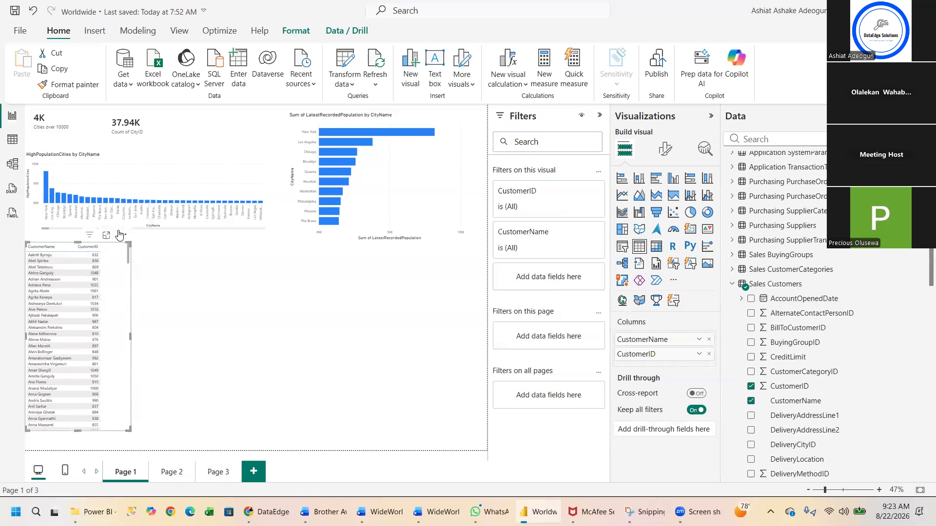
Sort the customer table by CustomerName in ascending order, and make the table shorter and slightly wider.
{"action": "left_click", "coordinate": [123, 234]}
{"action": "mouse_move", "coordinate": [165, 350]}
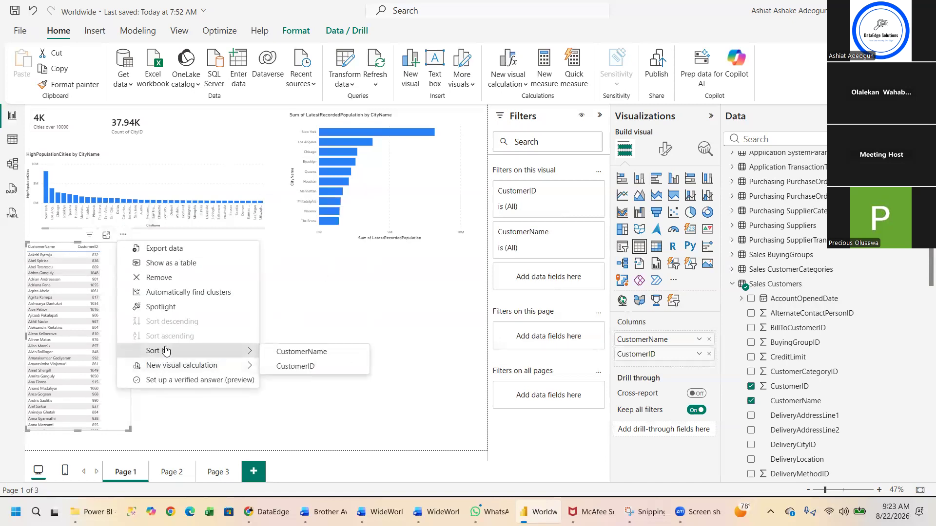
{"action": "left_click", "coordinate": [290, 351]}
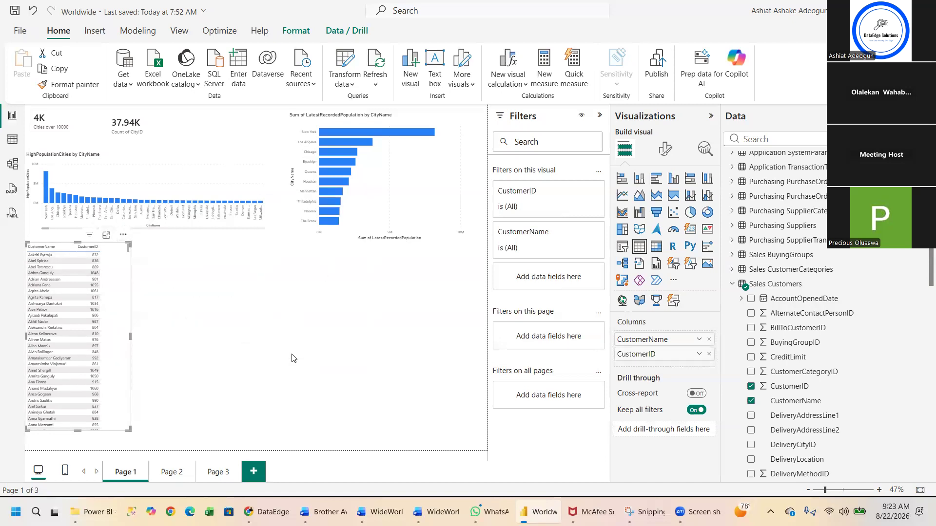
{"action": "left_click", "coordinate": [123, 235]}
{"action": "mouse_move", "coordinate": [178, 350]}
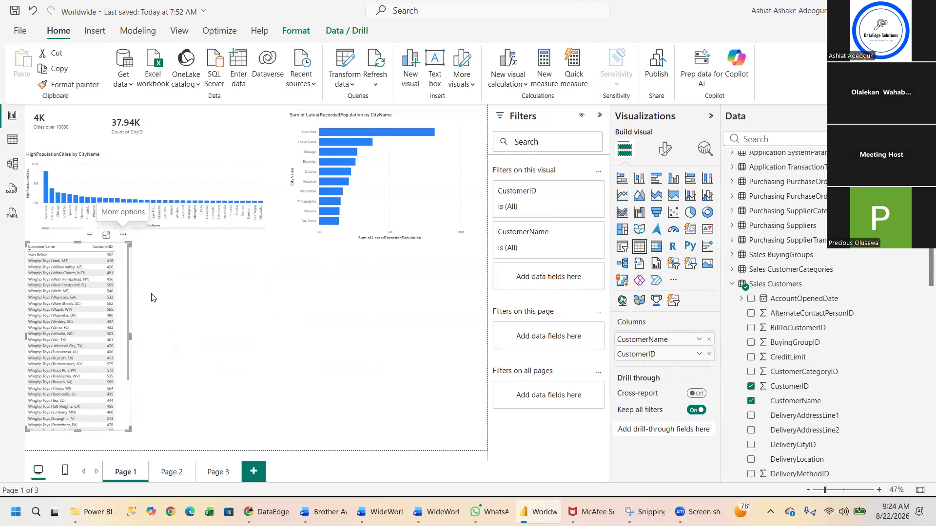
{"action": "left_click", "coordinate": [124, 237]}
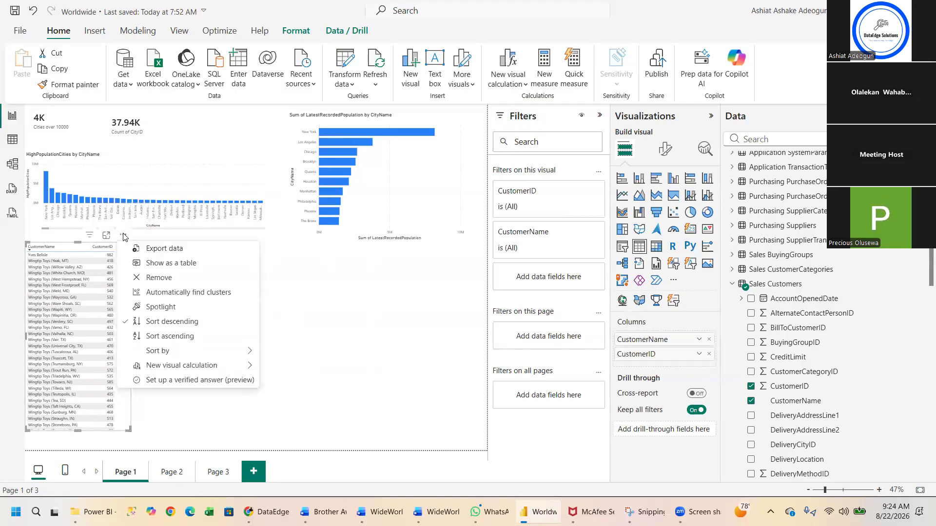
{"action": "left_click", "coordinate": [147, 337]}
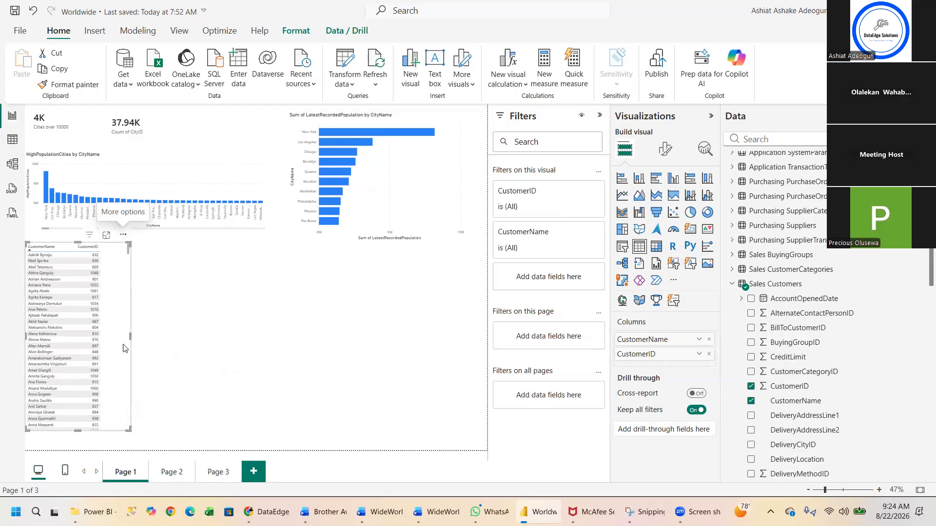
{"action": "left_click_drag", "start_coordinate": [128, 428], "coordinate": [137, 379]}
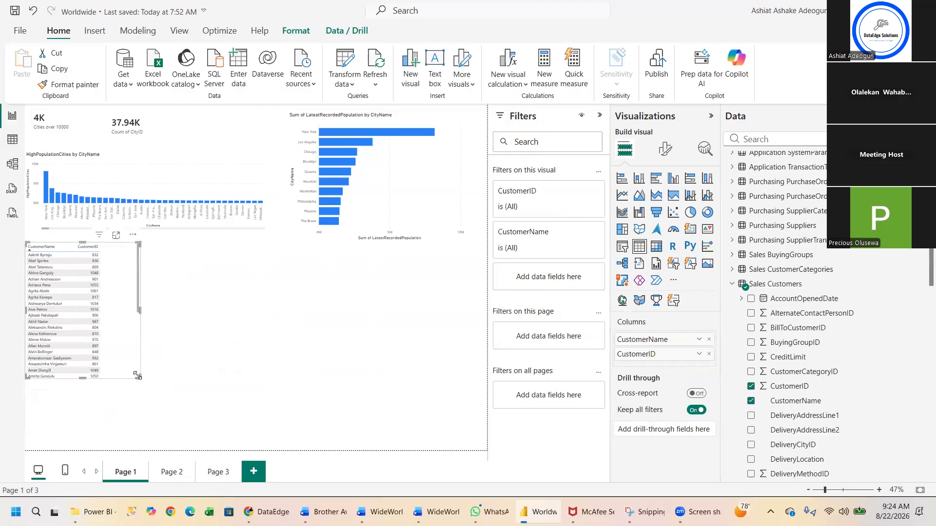
In the DAX query view, run only the first EVALUATE SELECTCOLUMNS statement on 'Sales Customers', ordered by [Customer Name].
{"action": "left_click", "coordinate": [13, 190]}
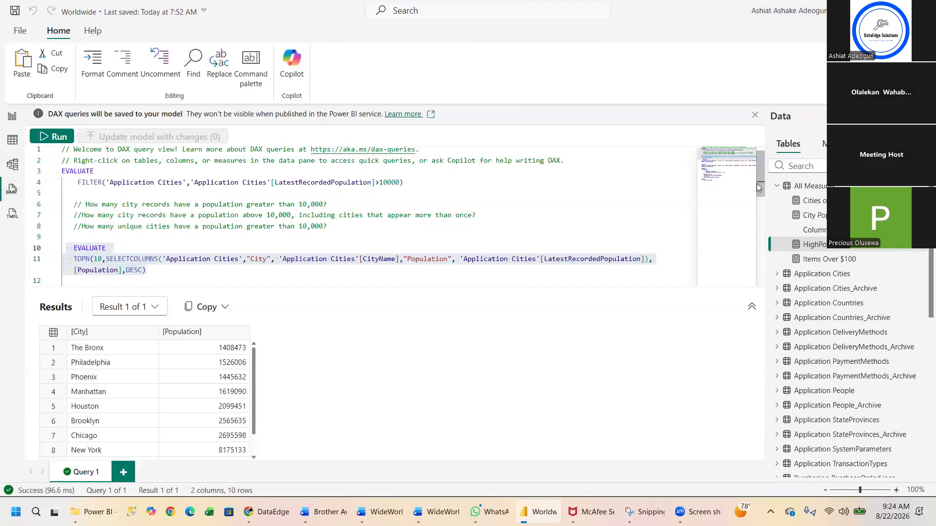
{"action": "left_click_drag", "start_coordinate": [761, 190], "coordinate": [766, 230]}
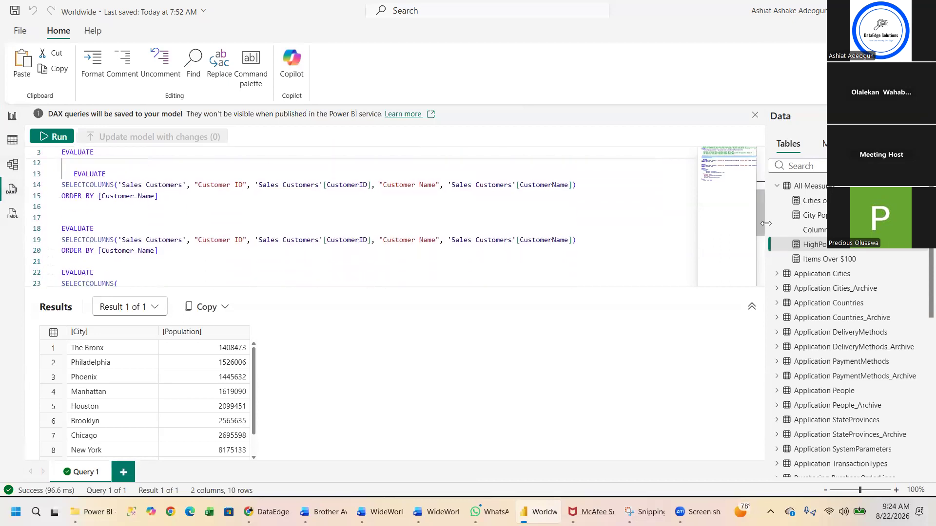
{"action": "left_click_drag", "start_coordinate": [172, 196], "coordinate": [63, 186]}
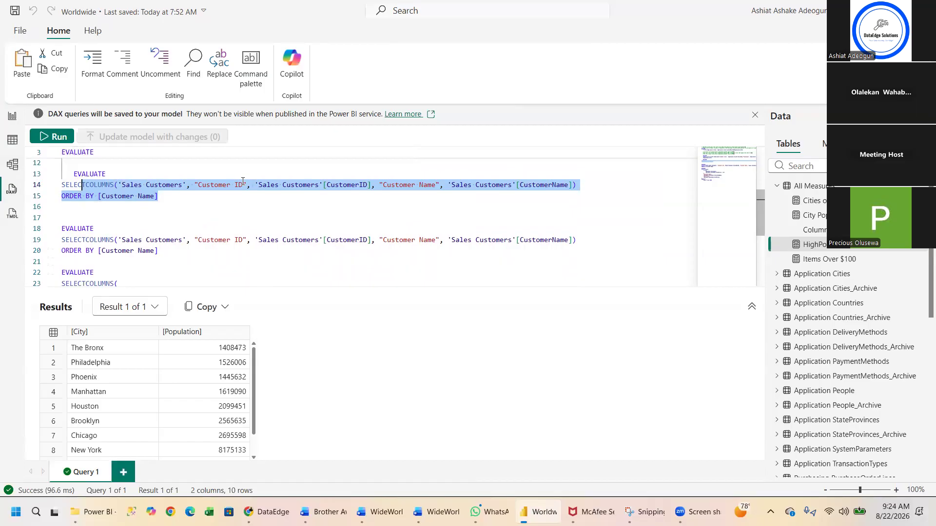
{"action": "left_click", "coordinate": [181, 202]}
{"action": "double_click", "coordinate": [148, 196]}
{"action": "left_click_drag", "start_coordinate": [148, 196], "coordinate": [70, 174]}
{"action": "left_click", "coordinate": [53, 137]}
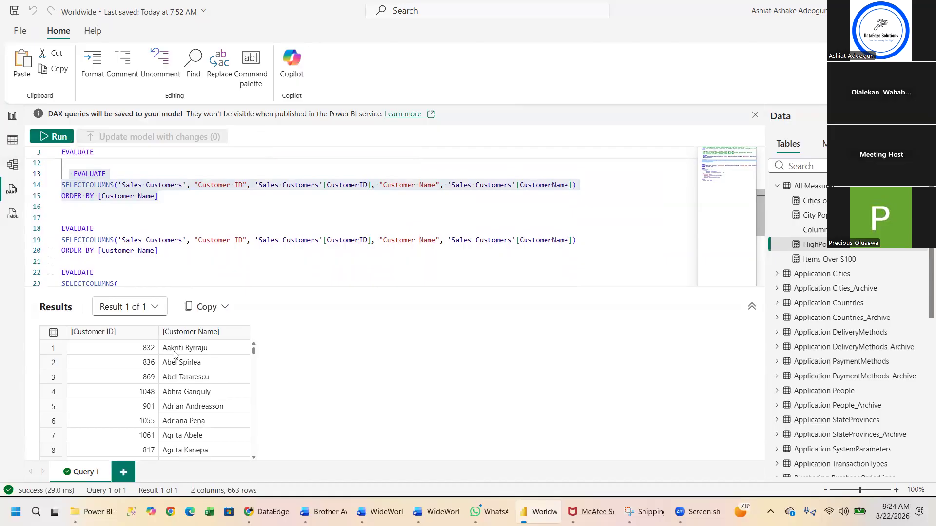
Return to the report view and review the DAX formula of the Items Over $100 measure.
{"action": "left_click", "coordinate": [12, 115]}
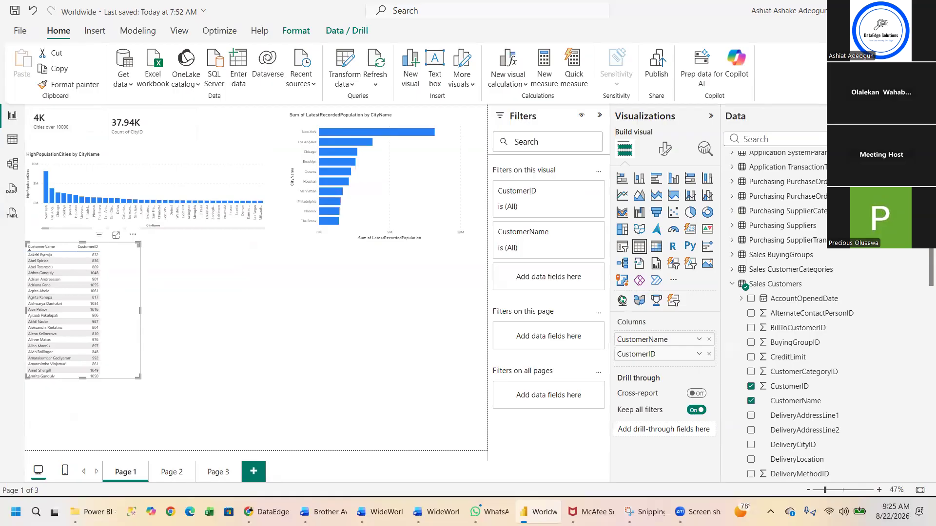
{"action": "left_click", "coordinate": [733, 285]}
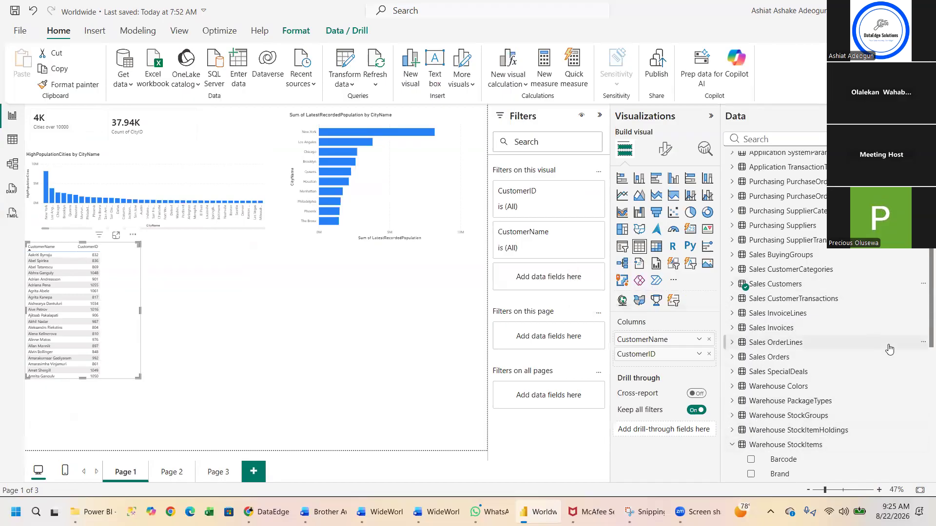
{"action": "scroll", "coordinate": [922, 347], "scroll_direction": "down", "scroll_amount": 5}
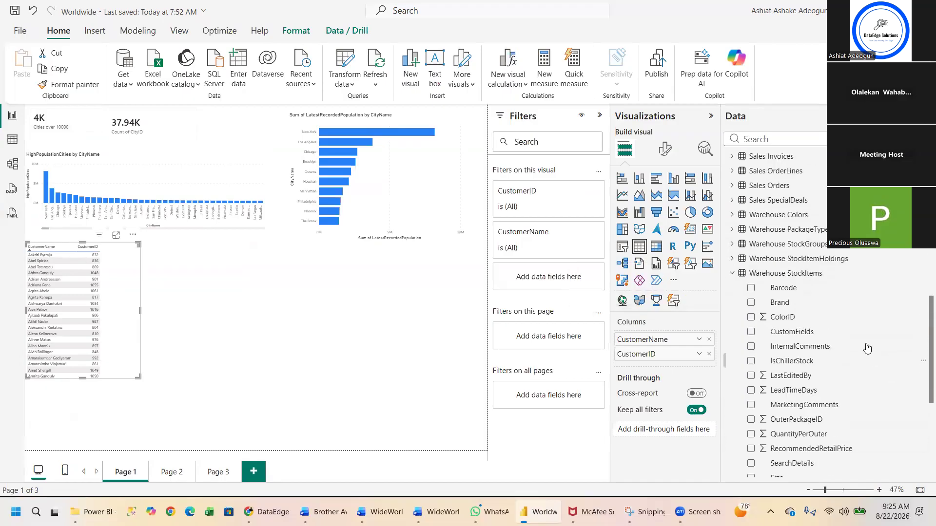
{"action": "left_click", "coordinate": [180, 276]}
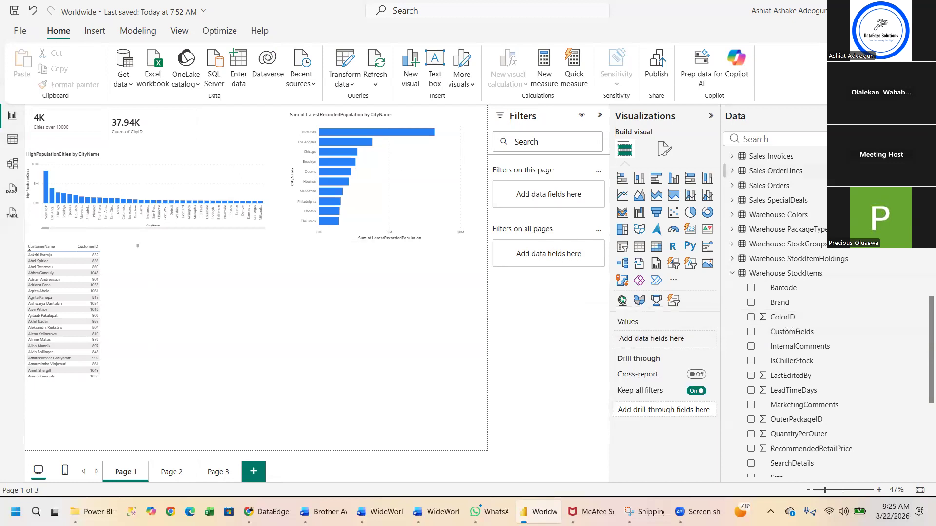
{"action": "key", "text": "alt+Tab"}
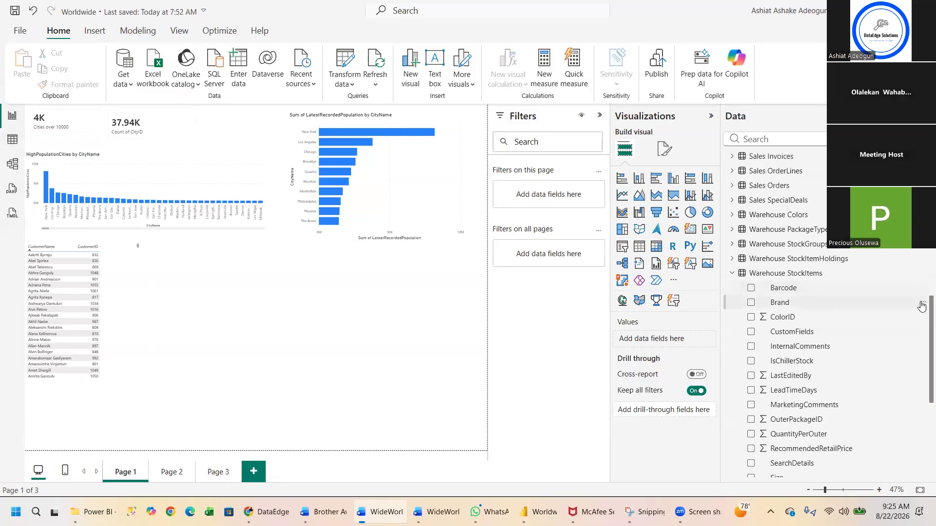
{"action": "scroll", "coordinate": [921, 306], "scroll_direction": "up", "scroll_amount": 8}
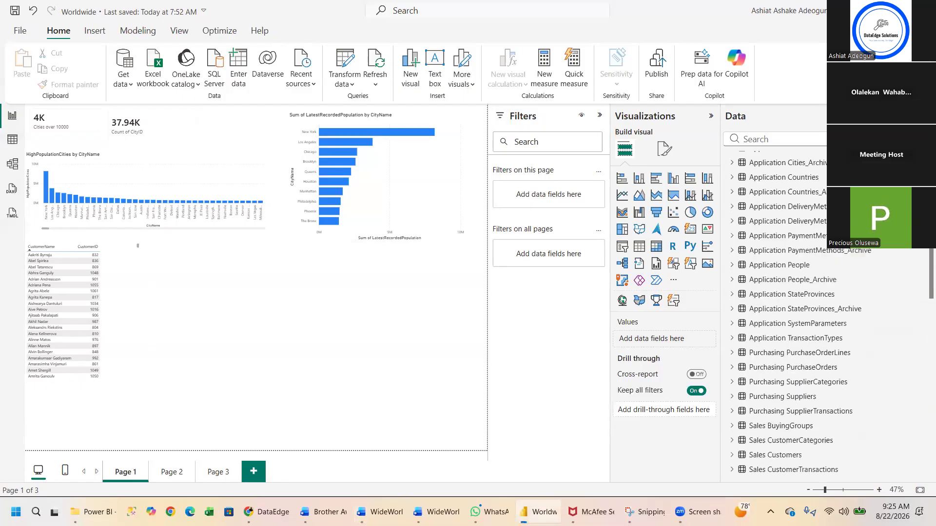
{"action": "scroll", "coordinate": [799, 312], "scroll_direction": "up", "scroll_amount": 3}
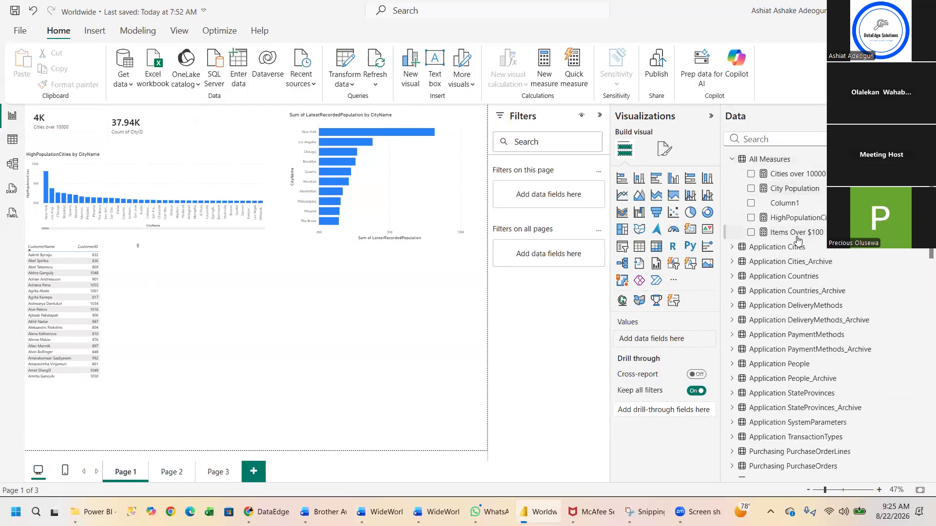
{"action": "left_click", "coordinate": [780, 233]}
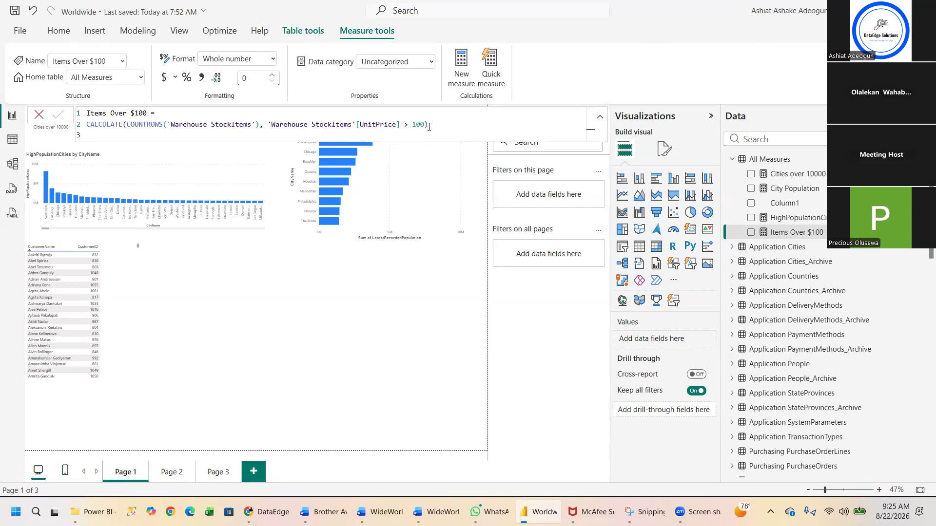
{"action": "left_click", "coordinate": [204, 274]}
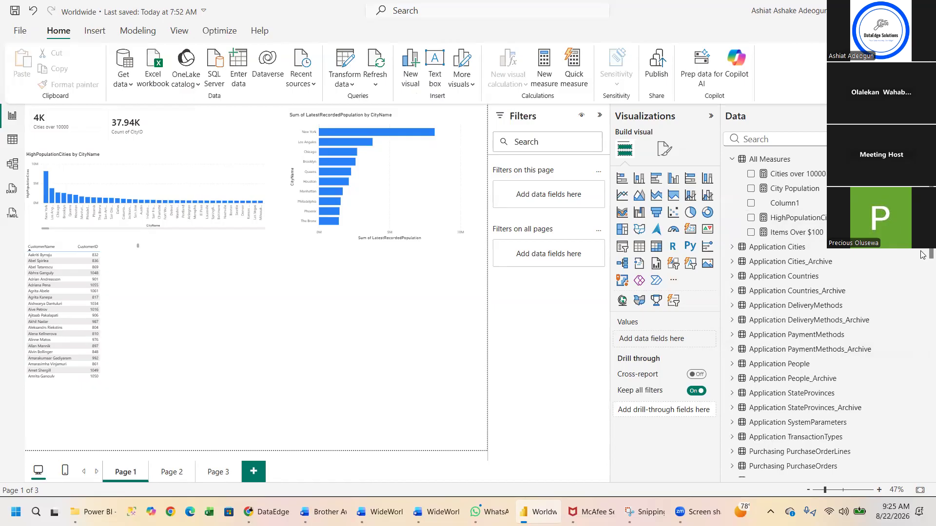
Add a card showing the Items Over $100 measure and place it beside the Count of CityID card.
{"action": "left_click", "coordinate": [750, 233]}
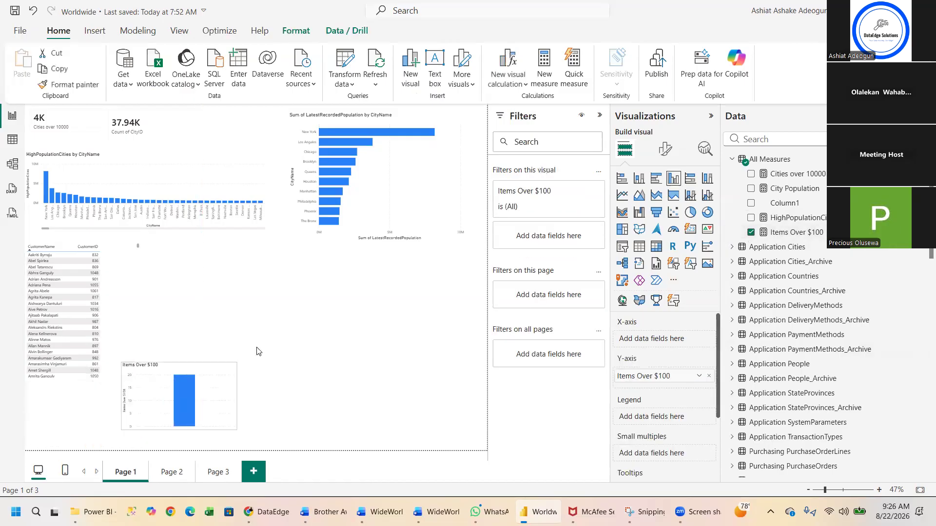
{"action": "left_click", "coordinate": [690, 231]}
{"action": "left_click_drag", "start_coordinate": [292, 350], "coordinate": [243, 334]}
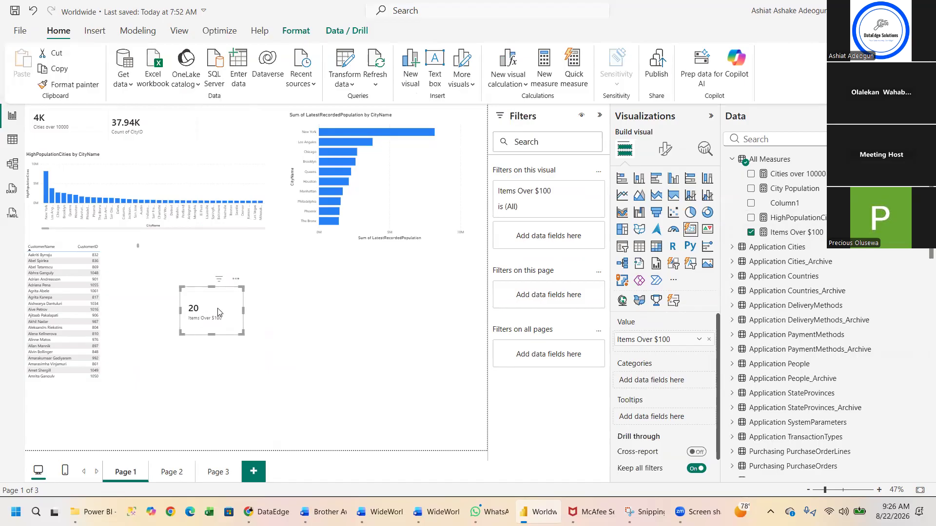
{"action": "left_click_drag", "start_coordinate": [217, 308], "coordinate": [229, 148]}
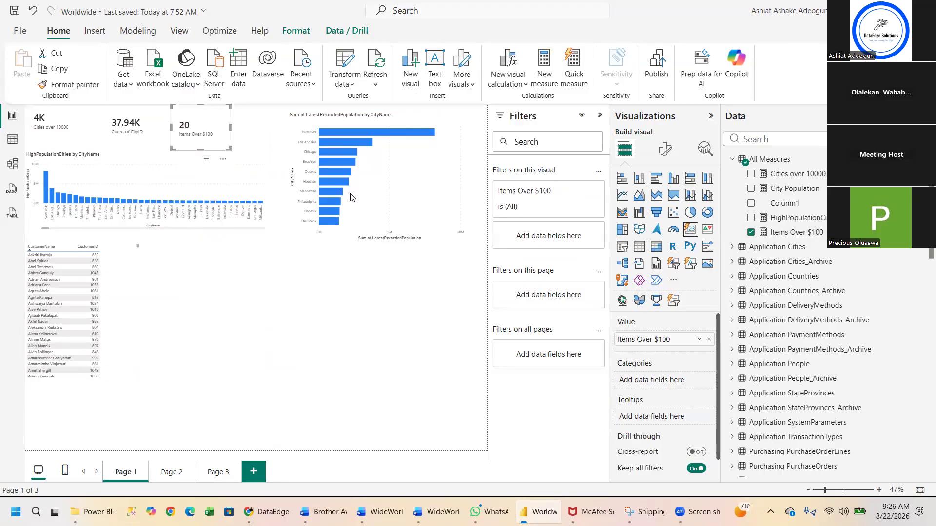
{"action": "left_click", "coordinate": [144, 320]}
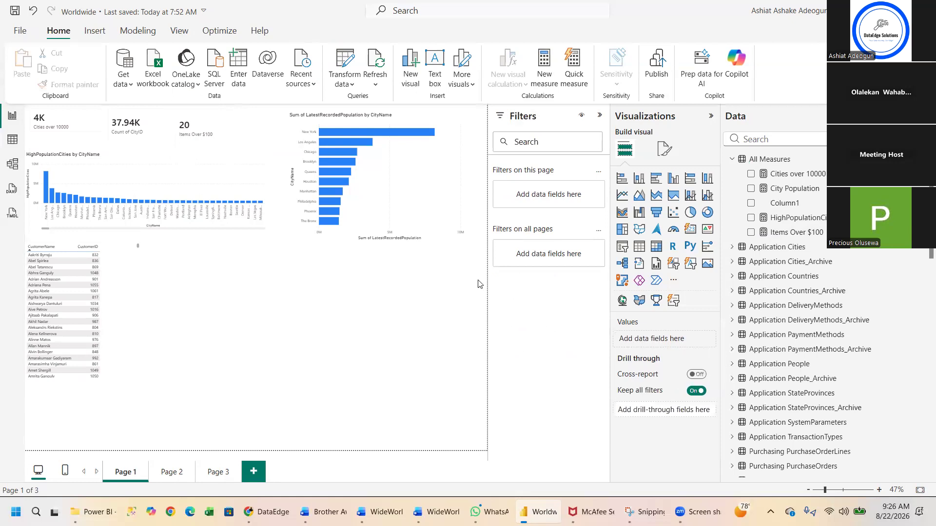
Add a clustered bar chart, move it beside the customer table and enlarge it in the empty area.
{"action": "left_click", "coordinate": [661, 182]}
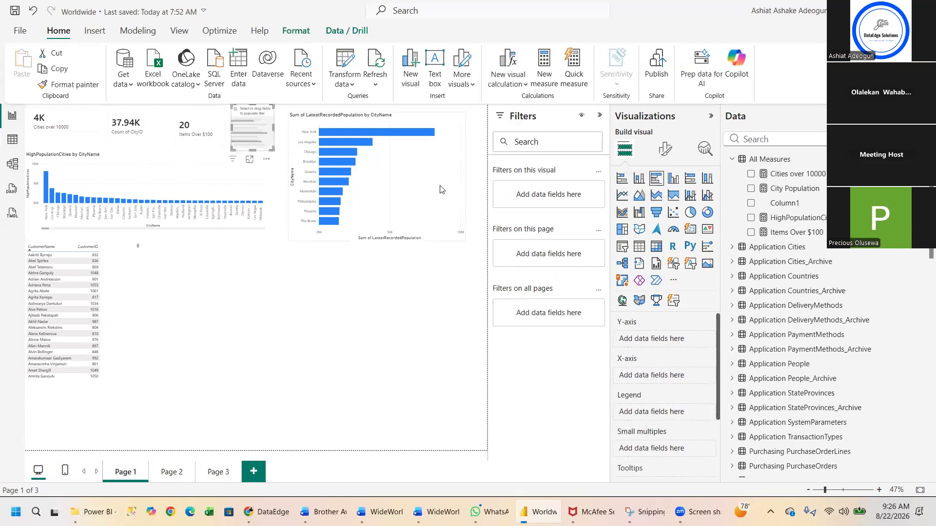
{"action": "left_click_drag", "start_coordinate": [270, 128], "coordinate": [182, 314]}
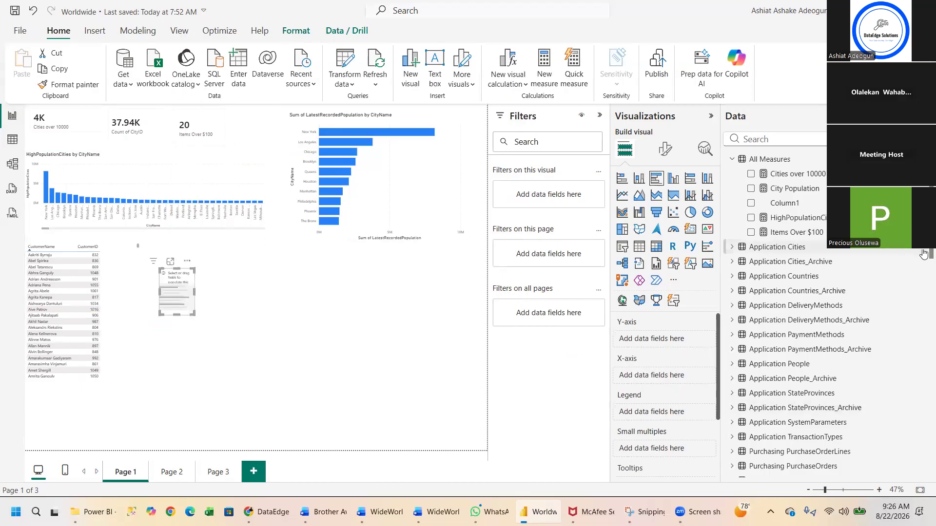
{"action": "left_click_drag", "start_coordinate": [194, 315], "coordinate": [318, 396]}
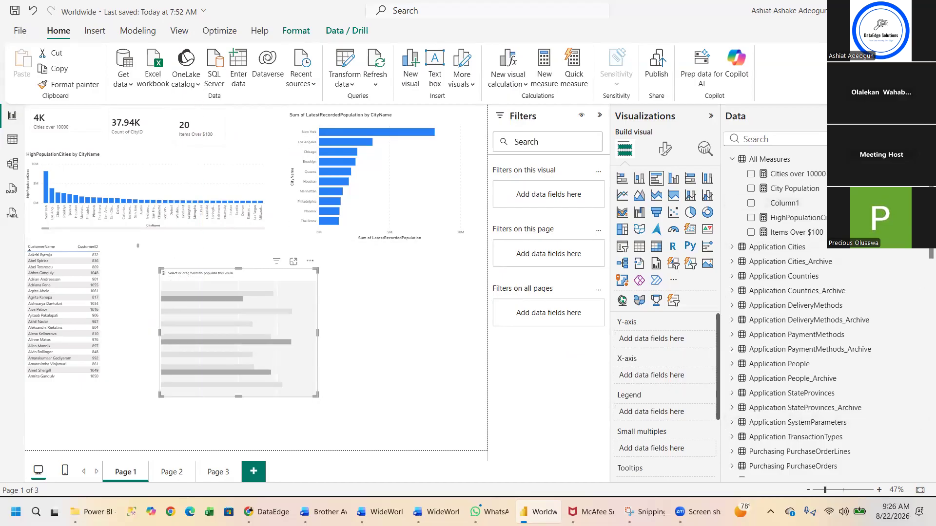
Plot Sum of UnitPrice by StockItemName from Warehouse StockItems in the new bar chart, and enlarge the chart further.
{"action": "left_click_drag", "start_coordinate": [930, 252], "coordinate": [921, 425]}
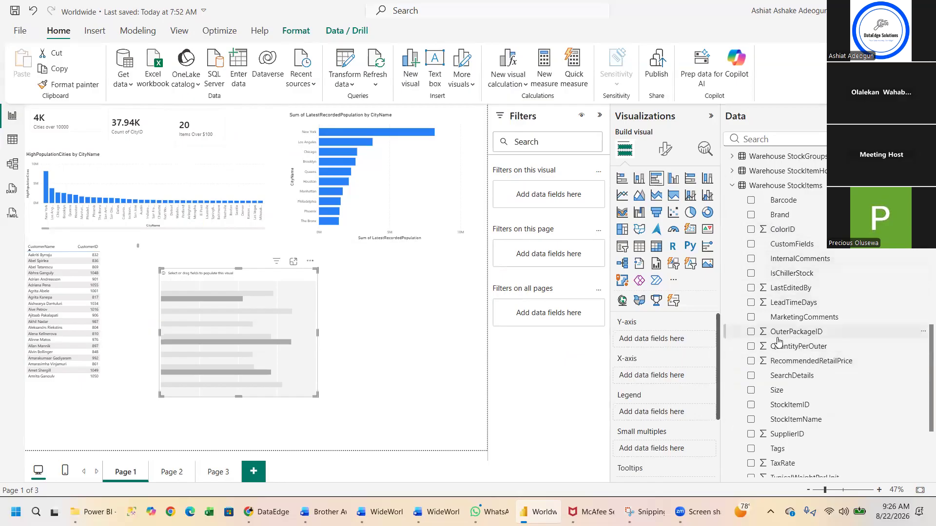
{"action": "left_click", "coordinate": [750, 420]}
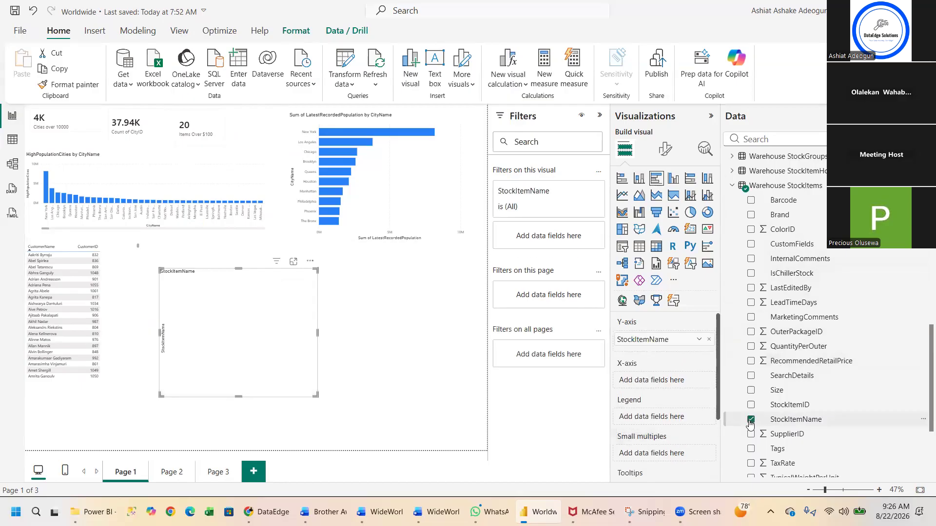
{"action": "scroll", "coordinate": [751, 424], "scroll_direction": "down", "scroll_amount": 4}
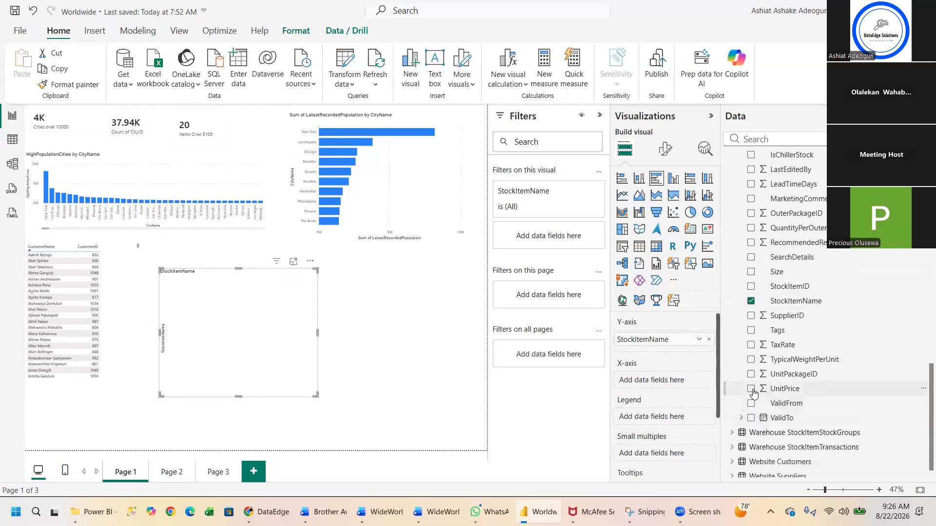
{"action": "left_click", "coordinate": [751, 390]}
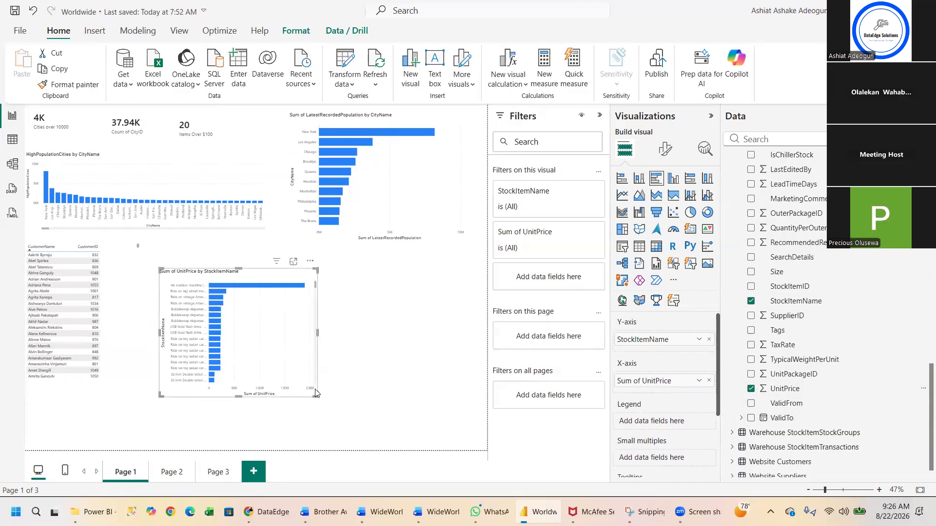
{"action": "left_click_drag", "start_coordinate": [315, 395], "coordinate": [441, 427]}
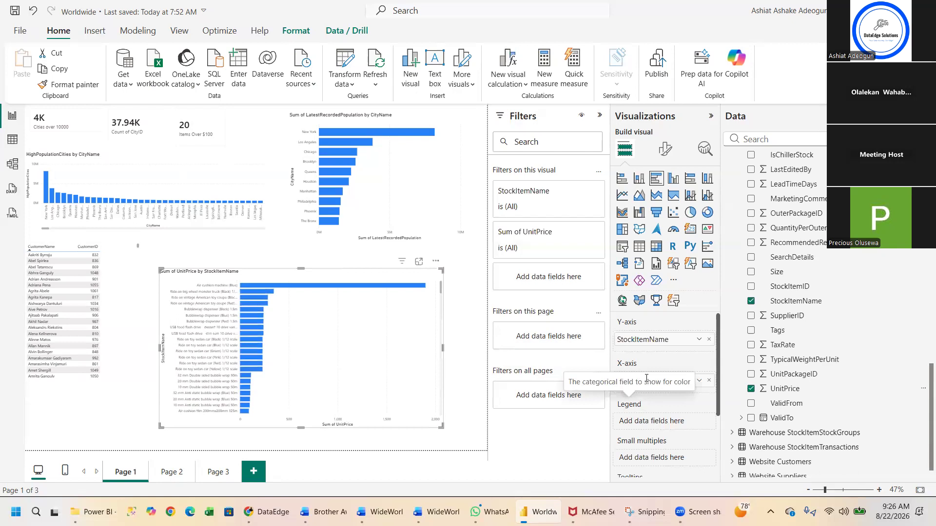
Replace Sum of UnitPrice on the chart's X-axis with the Items Over $100 measure.
{"action": "left_click", "coordinate": [709, 380]}
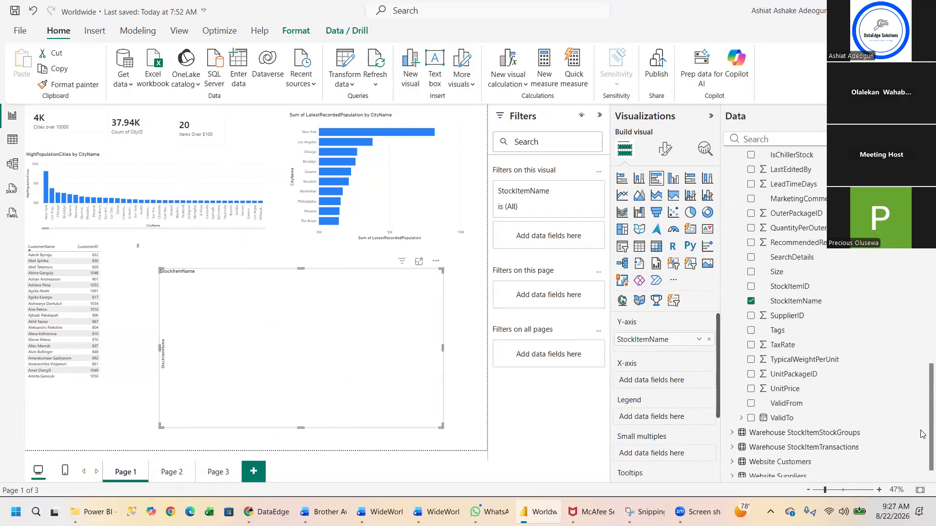
{"action": "scroll", "coordinate": [921, 434], "scroll_direction": "up", "scroll_amount": 10}
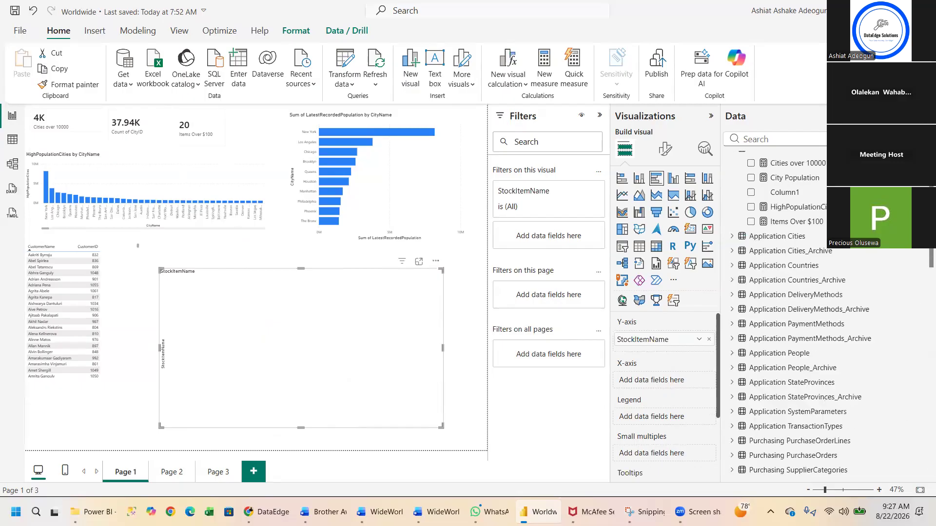
{"action": "scroll", "coordinate": [835, 315], "scroll_direction": "up", "scroll_amount": 1}
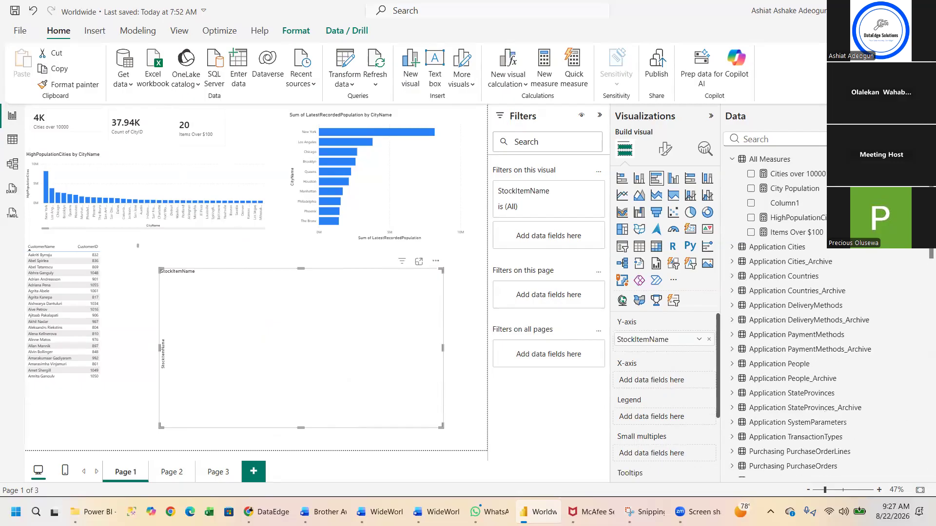
{"action": "left_click", "coordinate": [751, 232]}
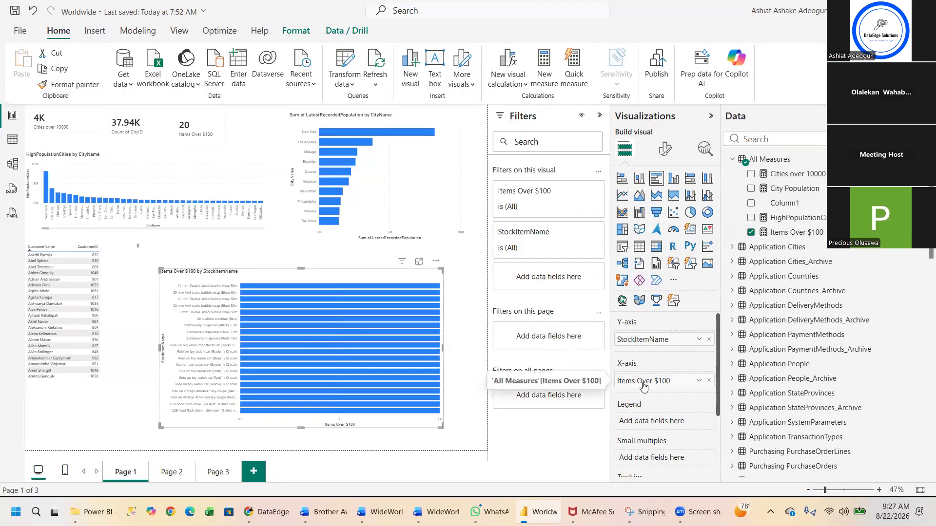
Convert the stock item bar chart to a table and remove its Items Over $100 column.
{"action": "left_click", "coordinate": [639, 246]}
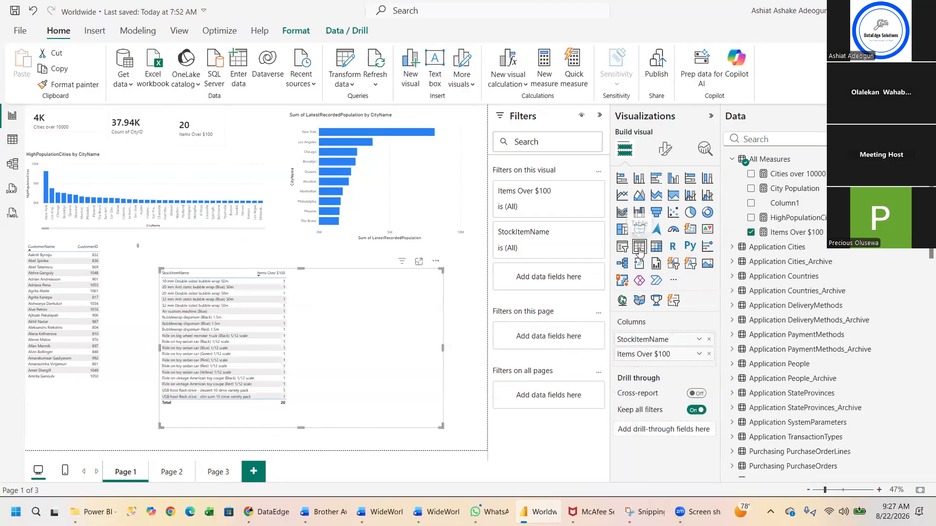
{"action": "right_click", "coordinate": [654, 359]}
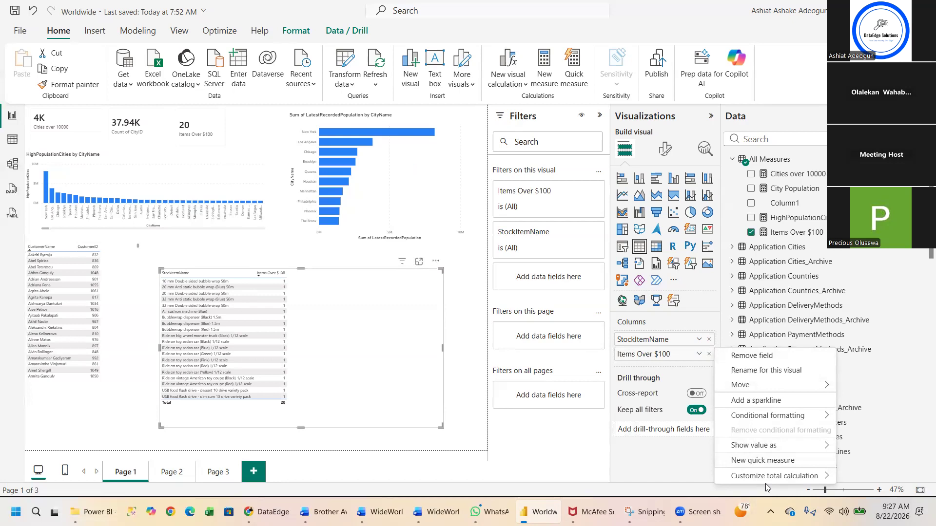
{"action": "left_click", "coordinate": [709, 355]}
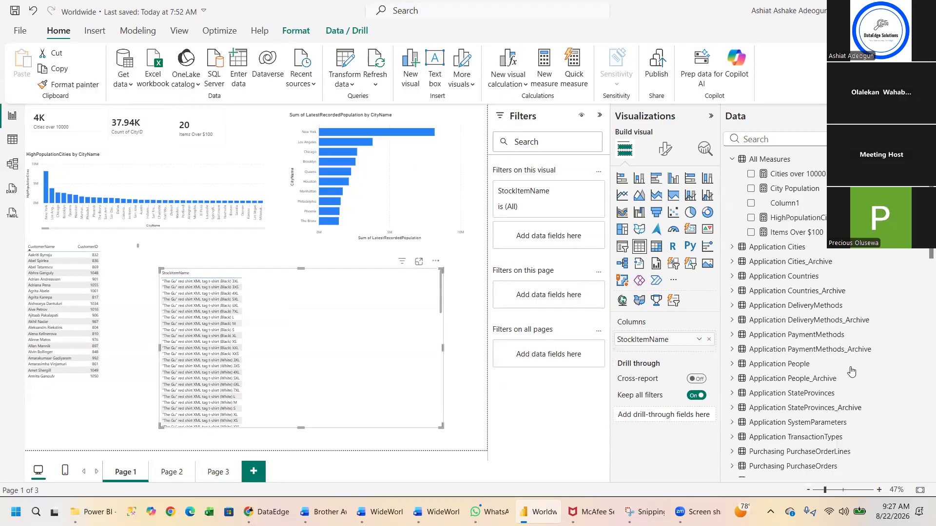
Add UnitPrice from Warehouse StockItems to the stock item table and set it to Don't summarize.
{"action": "scroll", "coordinate": [923, 253], "scroll_direction": "down", "scroll_amount": 15}
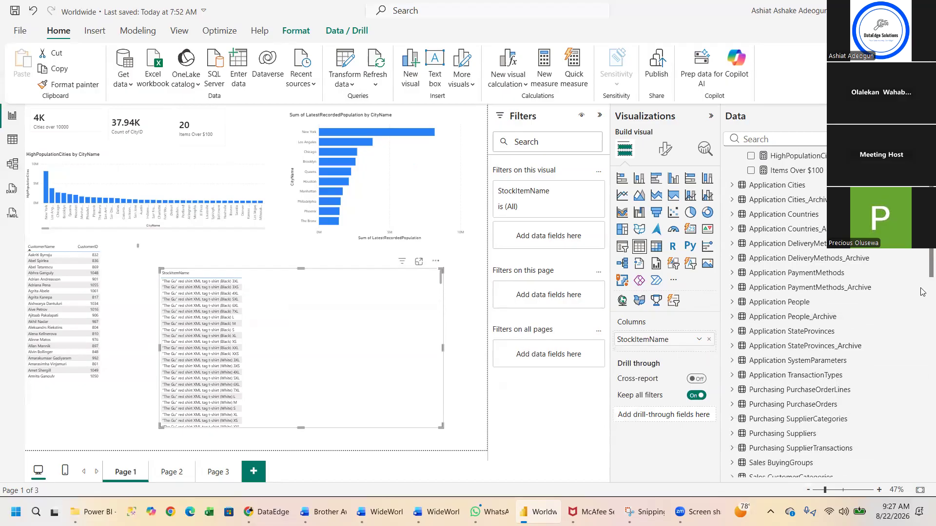
{"action": "scroll", "coordinate": [922, 443], "scroll_direction": "down", "scroll_amount": 4}
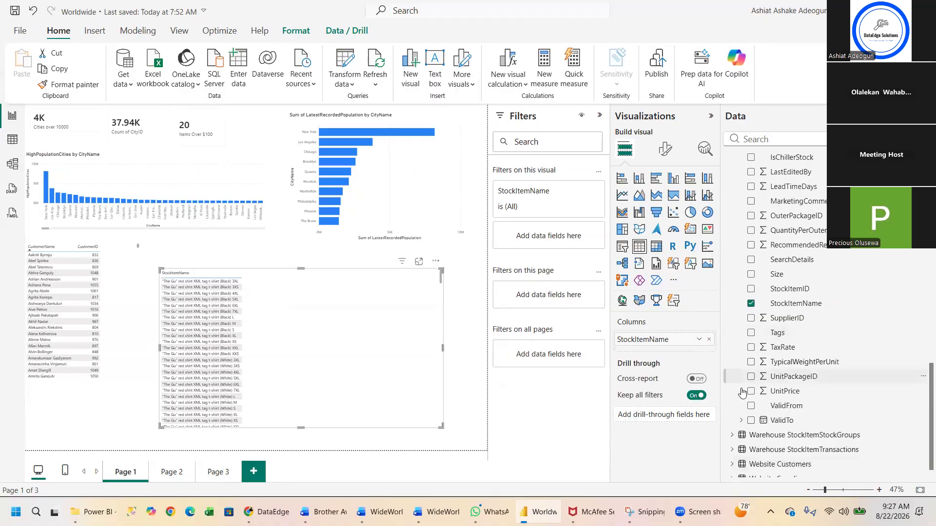
{"action": "left_click", "coordinate": [750, 392]}
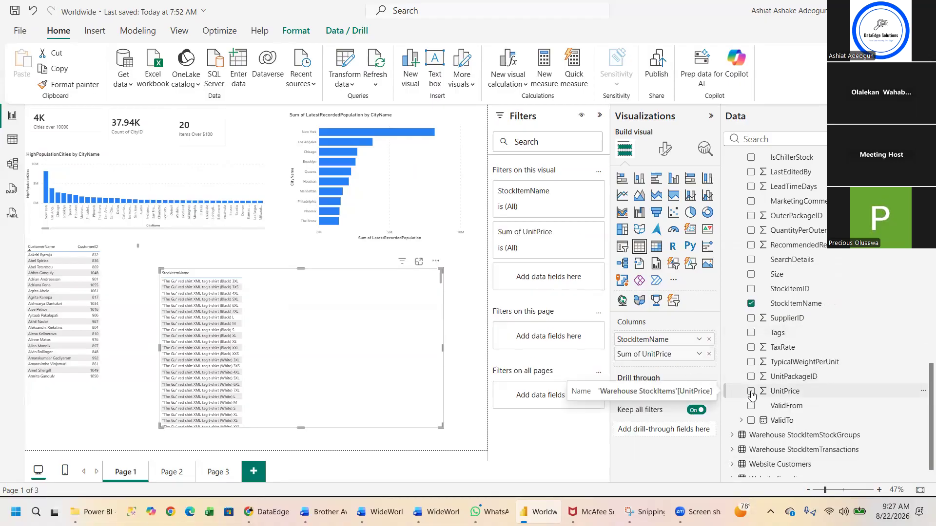
{"action": "right_click", "coordinate": [681, 355]}
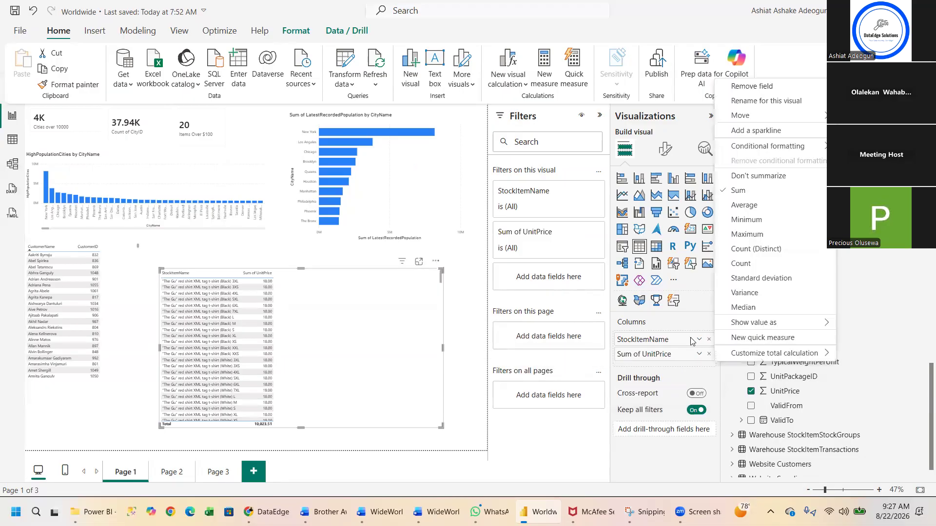
{"action": "left_click", "coordinate": [768, 178]}
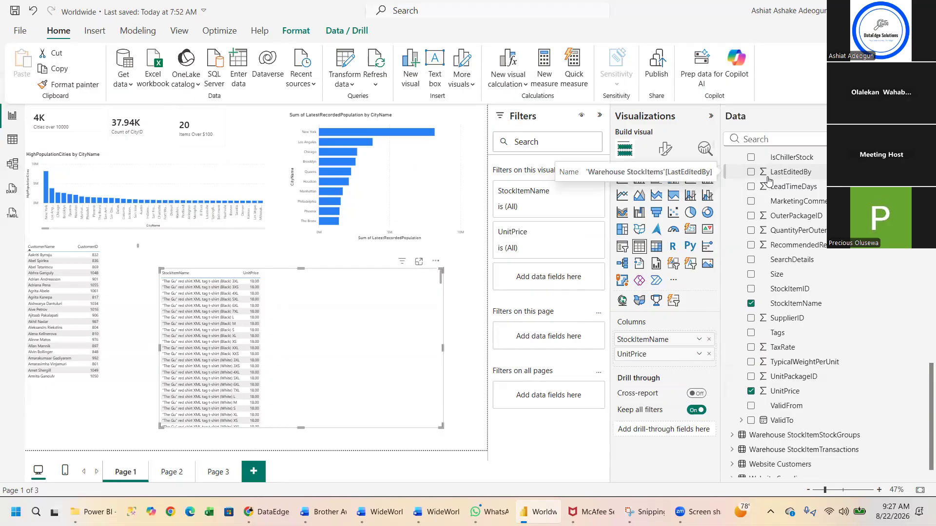
{"action": "left_click", "coordinate": [575, 193]}
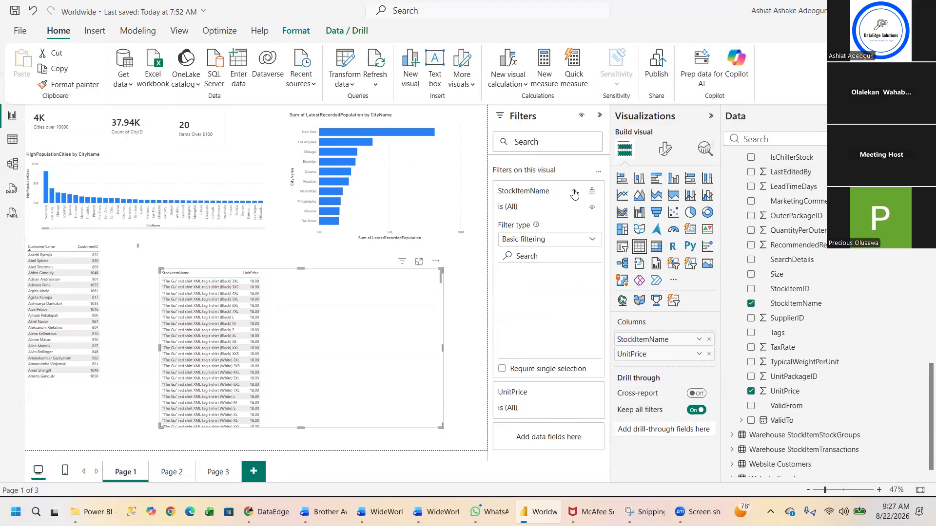
{"action": "left_click", "coordinate": [539, 240]}
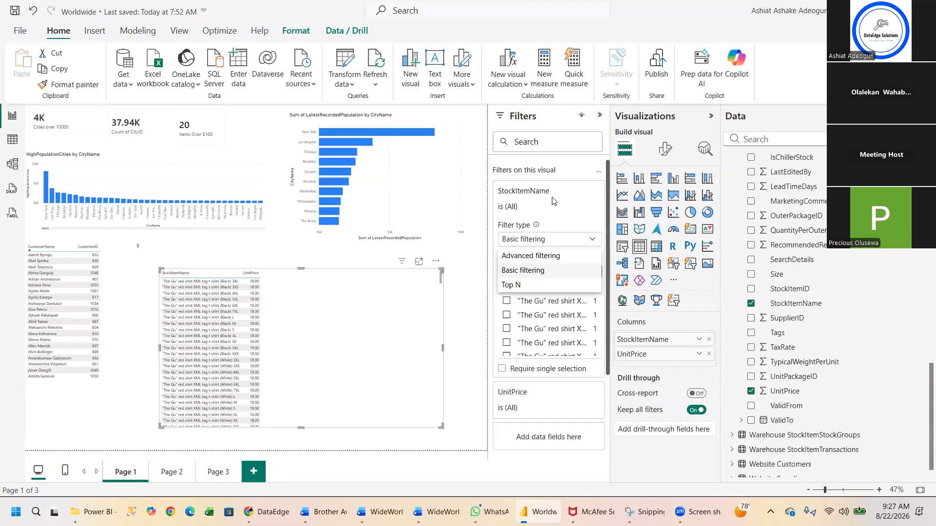
{"action": "left_click", "coordinate": [573, 194]}
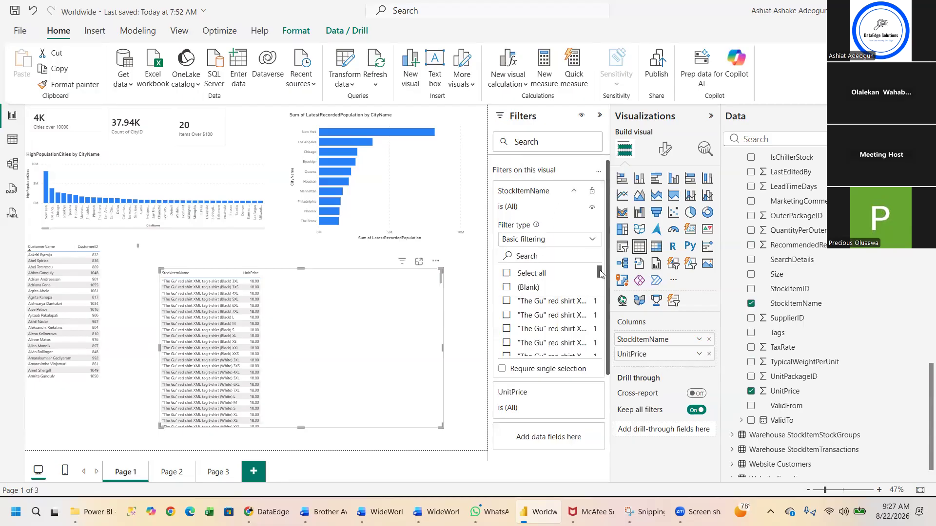
{"action": "left_click_drag", "start_coordinate": [600, 274], "coordinate": [606, 240]}
{"action": "left_click", "coordinate": [576, 194]}
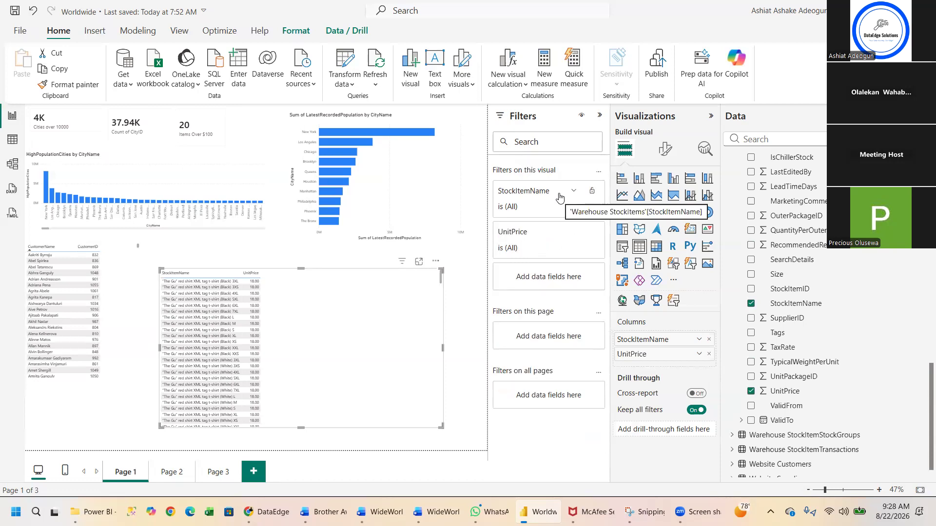
{"action": "left_click", "coordinate": [559, 197]}
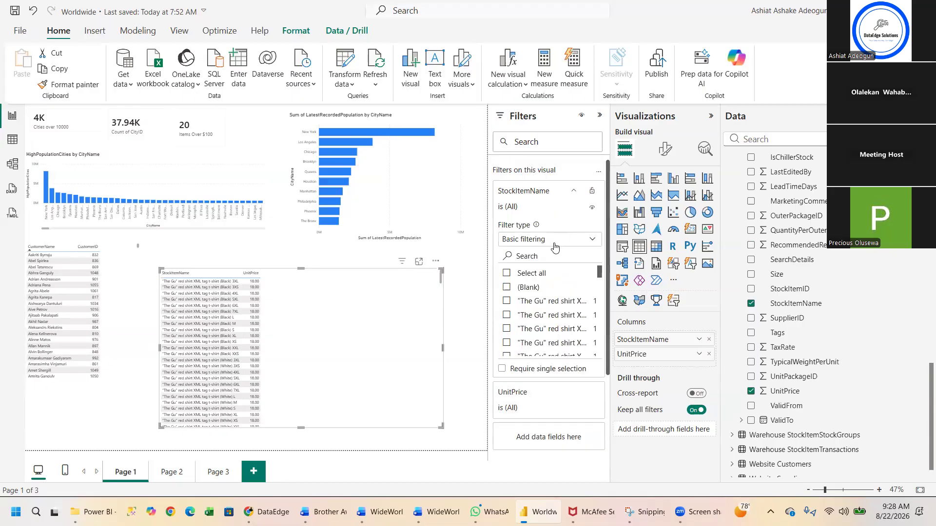
{"action": "left_click", "coordinate": [554, 243]}
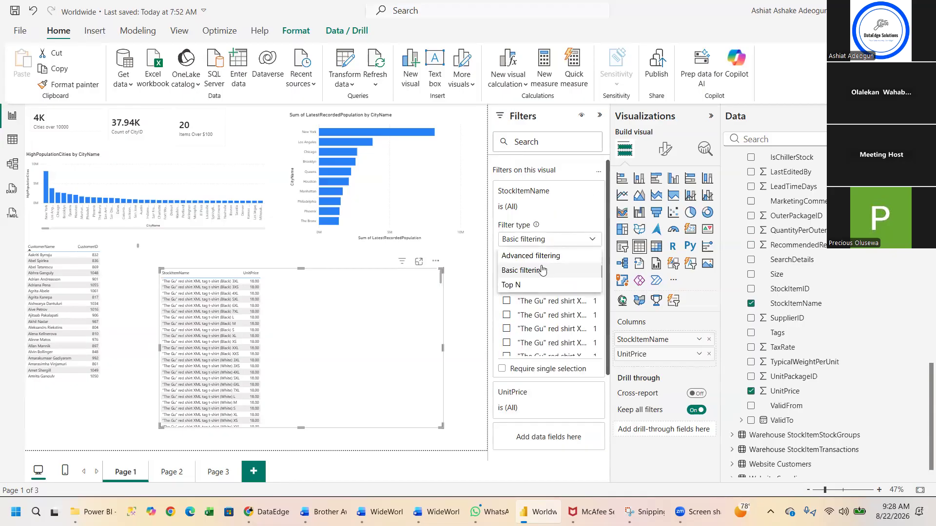
{"action": "left_click", "coordinate": [546, 256]}
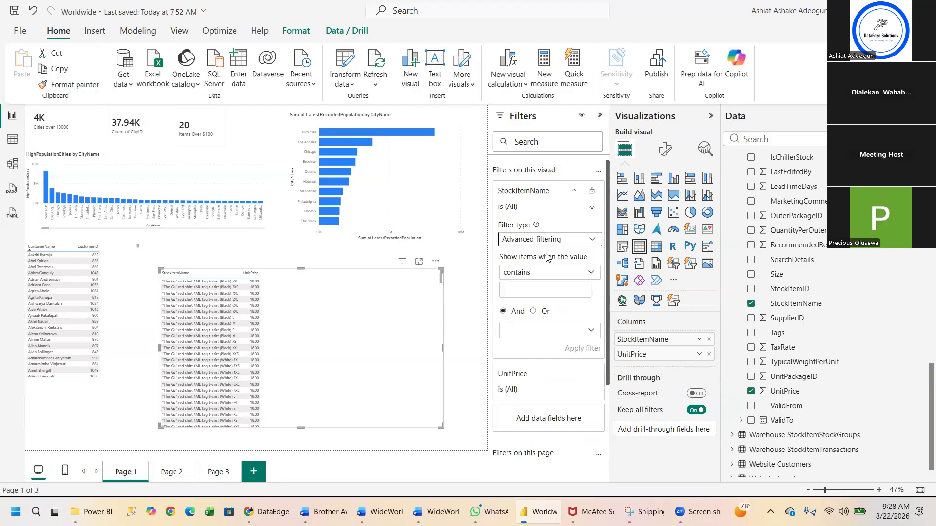
{"action": "left_click", "coordinate": [547, 277]}
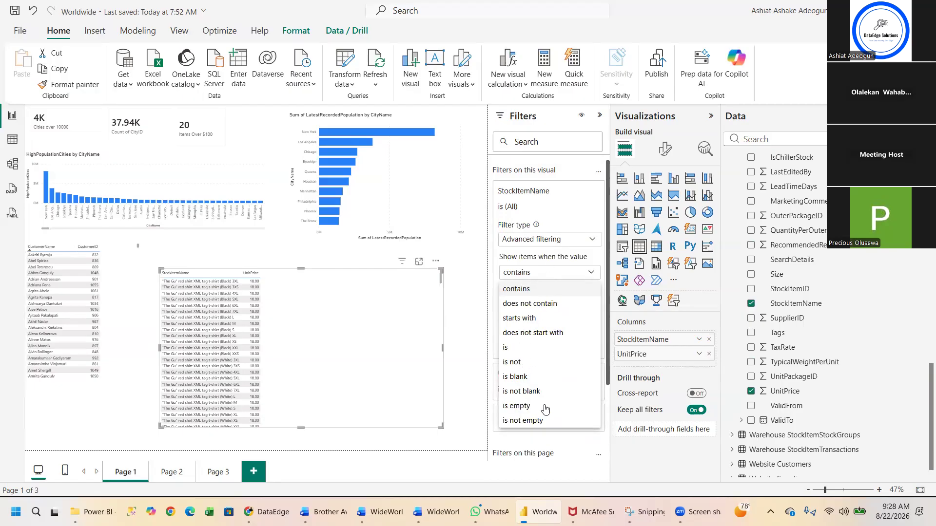
{"action": "left_click", "coordinate": [559, 246]}
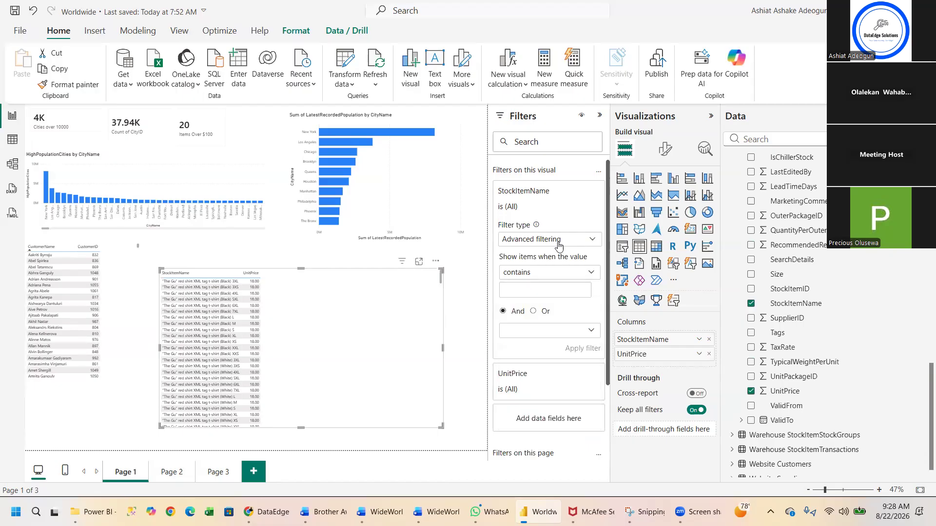
{"action": "left_click", "coordinate": [557, 246]}
{"action": "left_click", "coordinate": [536, 271]}
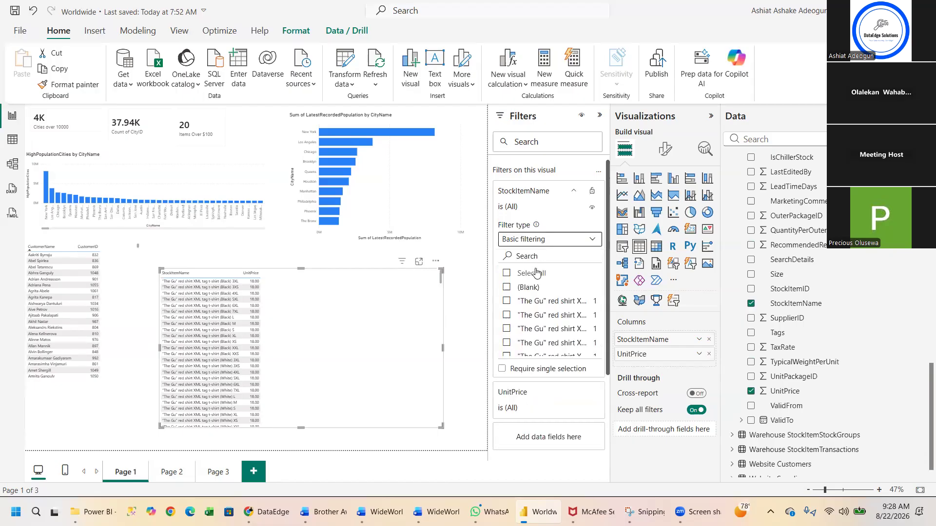
{"action": "mouse_move", "coordinate": [600, 277]}
{"action": "left_mouse_down"}
{"action": "mouse_move", "coordinate": [595, 383]}
{"action": "mouse_move", "coordinate": [601, 274]}
{"action": "left_mouse_up"}
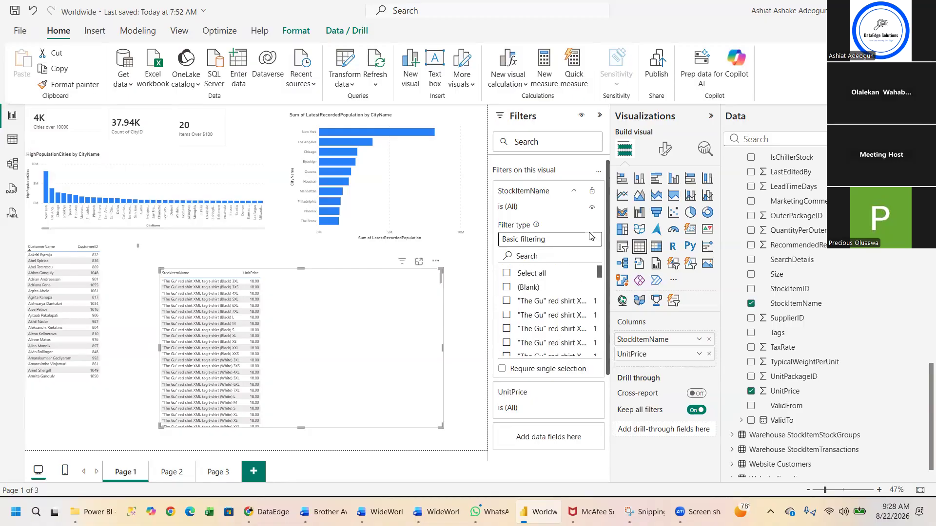
{"action": "left_click", "coordinate": [573, 193]}
Filter the stock item table with advanced filtering to show only rows whose UnitPrice is greater than 100.
{"action": "left_click", "coordinate": [537, 246]}
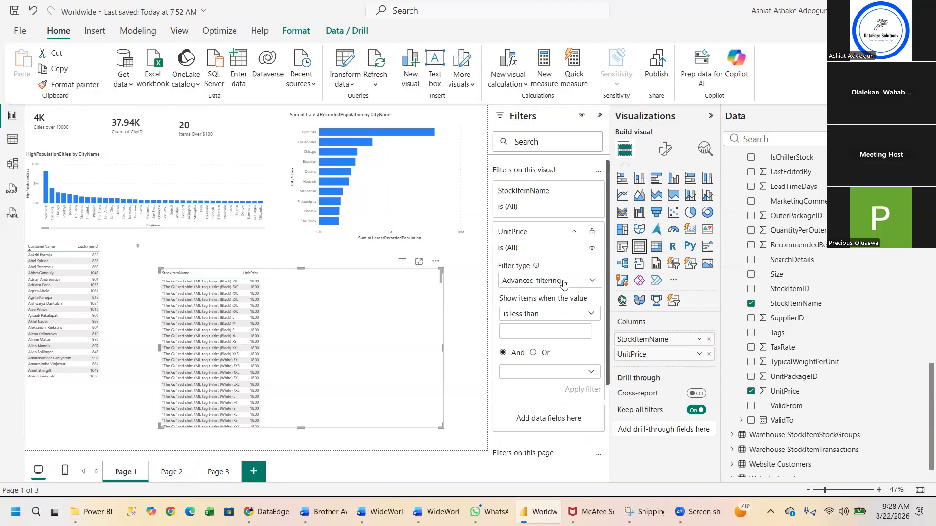
{"action": "left_click", "coordinate": [554, 315]}
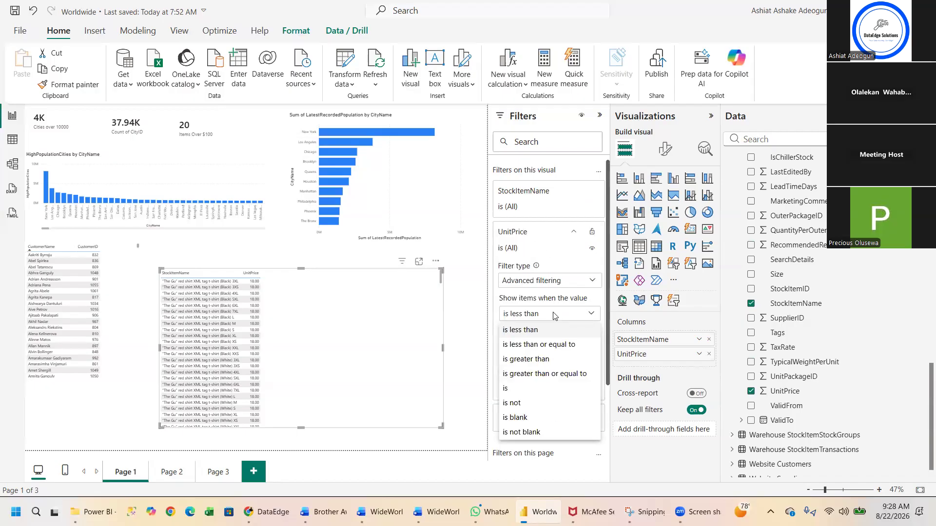
{"action": "left_click", "coordinate": [524, 361]}
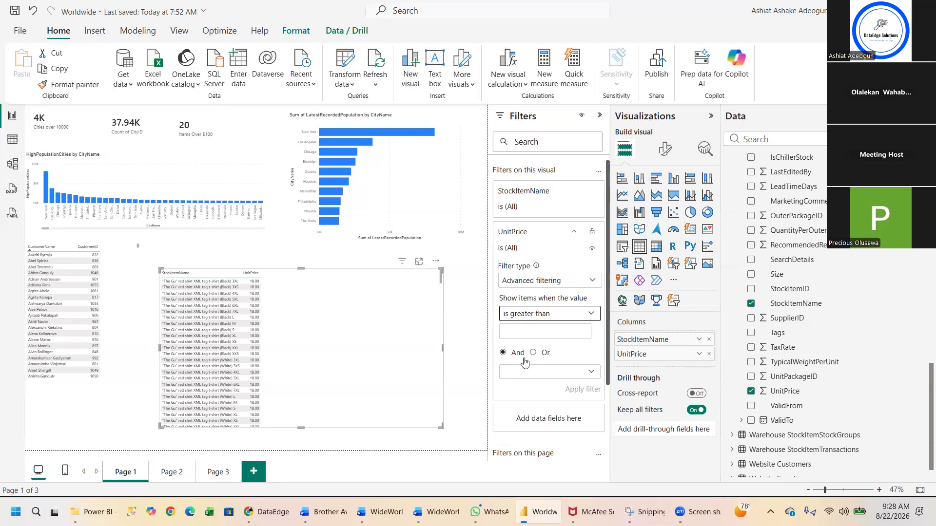
{"action": "left_click", "coordinate": [543, 330]}
{"action": "type", "text": "100"}
{"action": "left_click", "coordinate": [568, 391]}
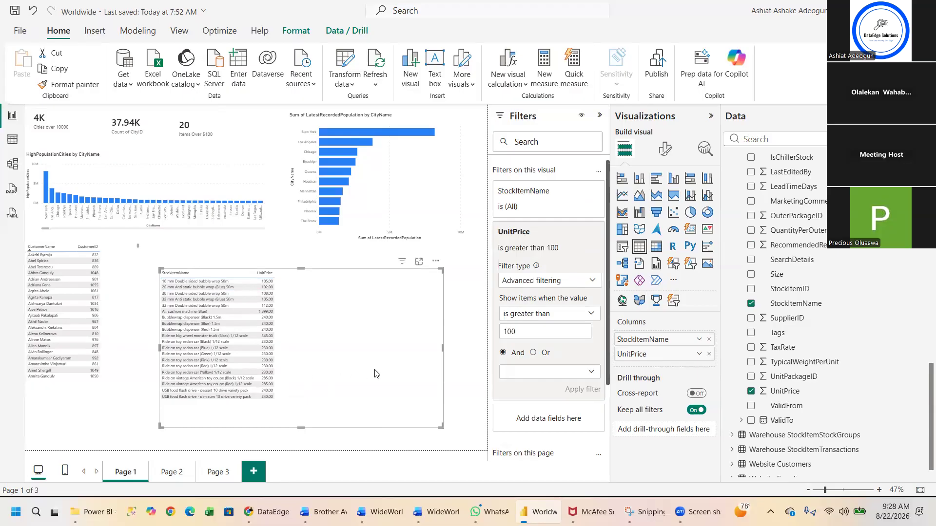
Remove the filtered stock item table from Page 1.
{"action": "left_click", "coordinate": [435, 264]}
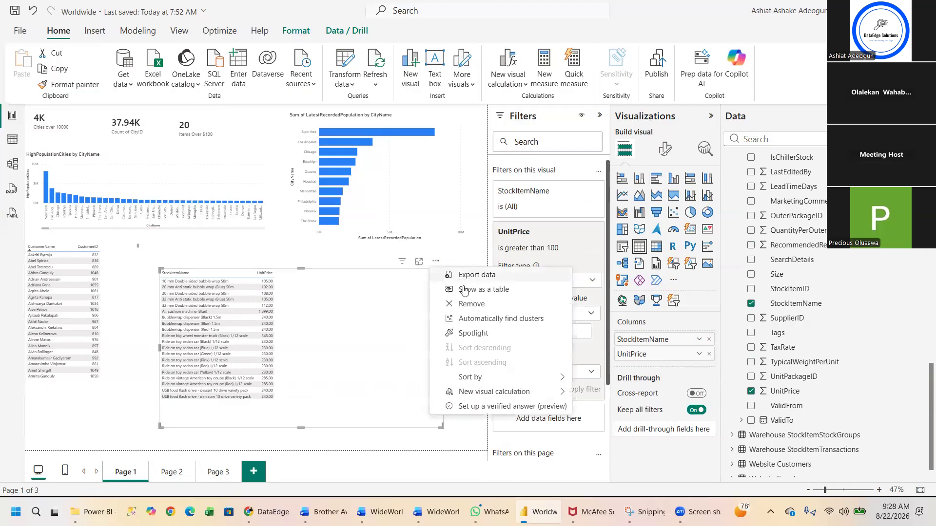
{"action": "left_click", "coordinate": [461, 305]}
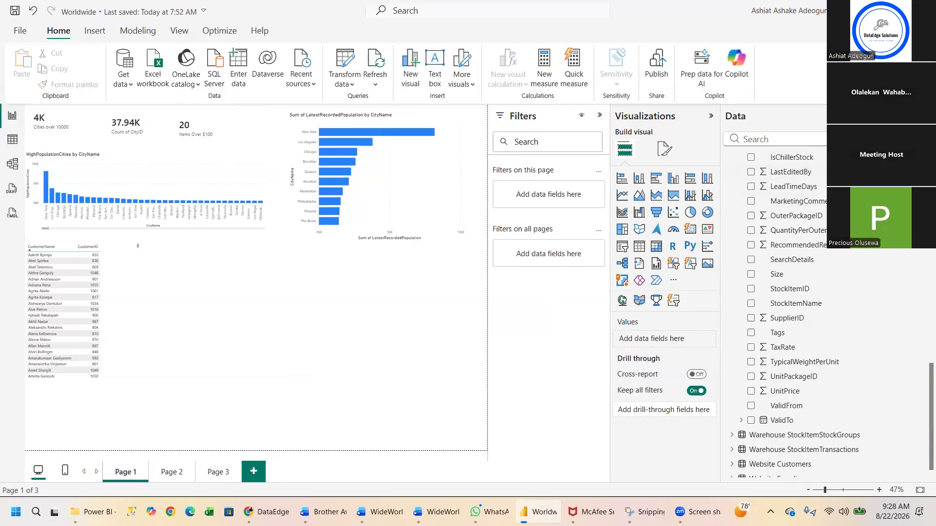
Review the DAX formula of the Items Over $100 measure and the card that uses it.
{"action": "scroll", "coordinate": [925, 383], "scroll_direction": "up", "scroll_amount": 10}
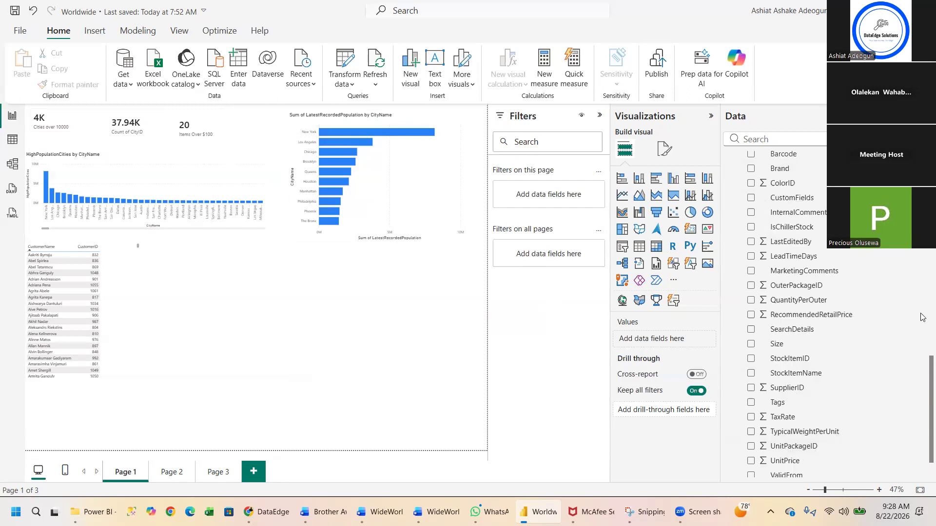
{"action": "scroll", "coordinate": [799, 312], "scroll_direction": "up", "scroll_amount": 2}
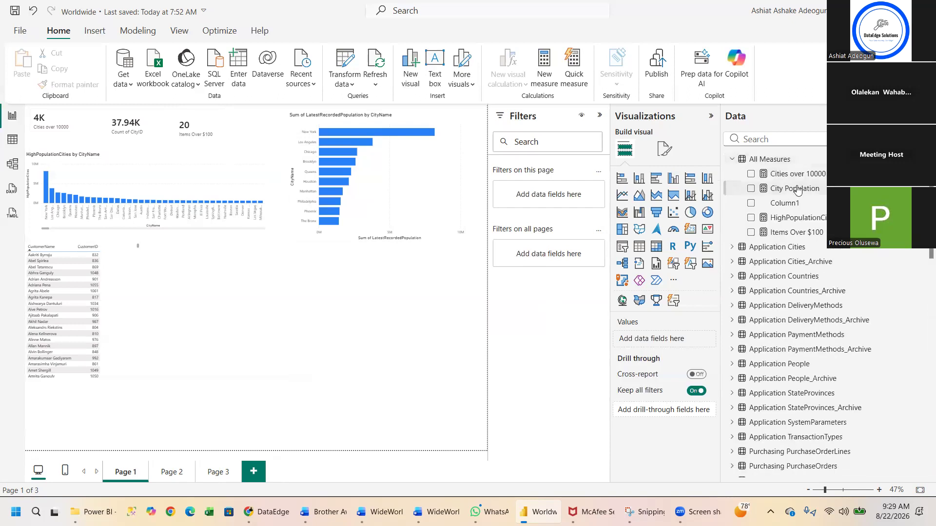
{"action": "left_click", "coordinate": [766, 233]}
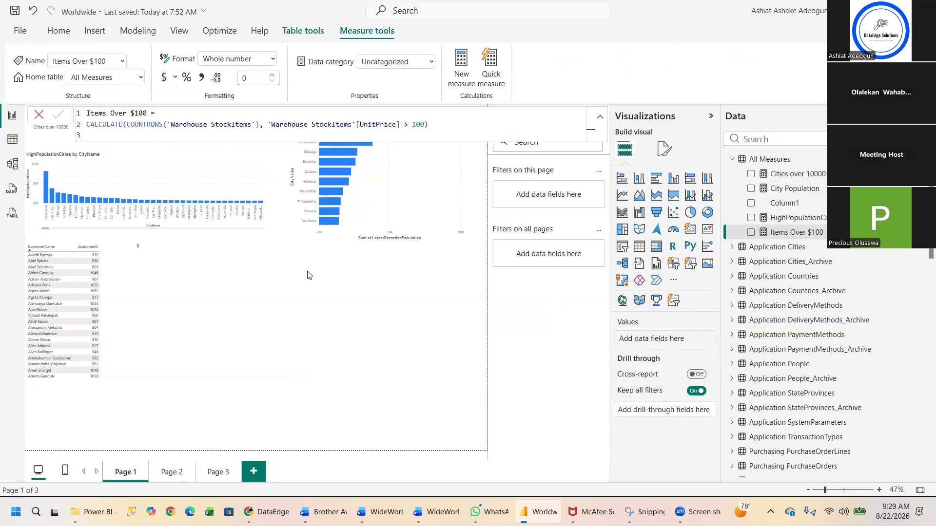
{"action": "left_click", "coordinate": [601, 118]}
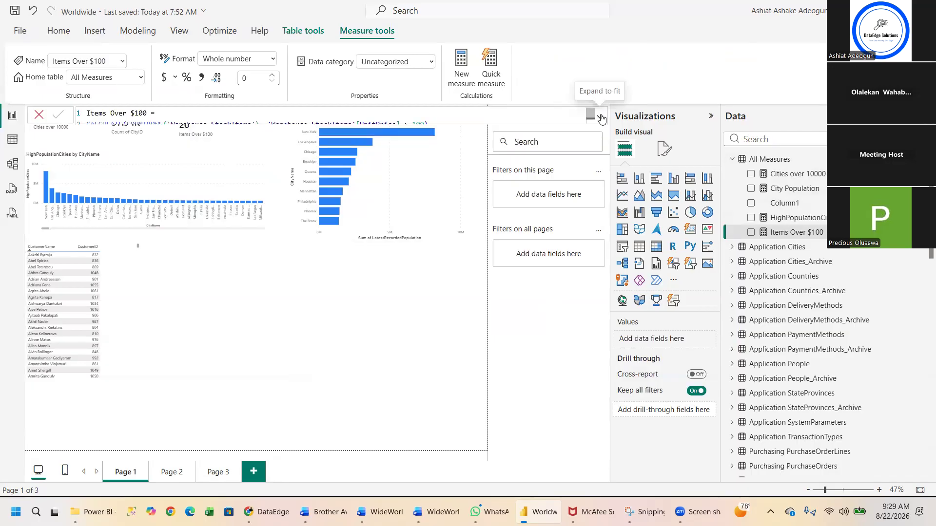
{"action": "left_click", "coordinate": [204, 138]}
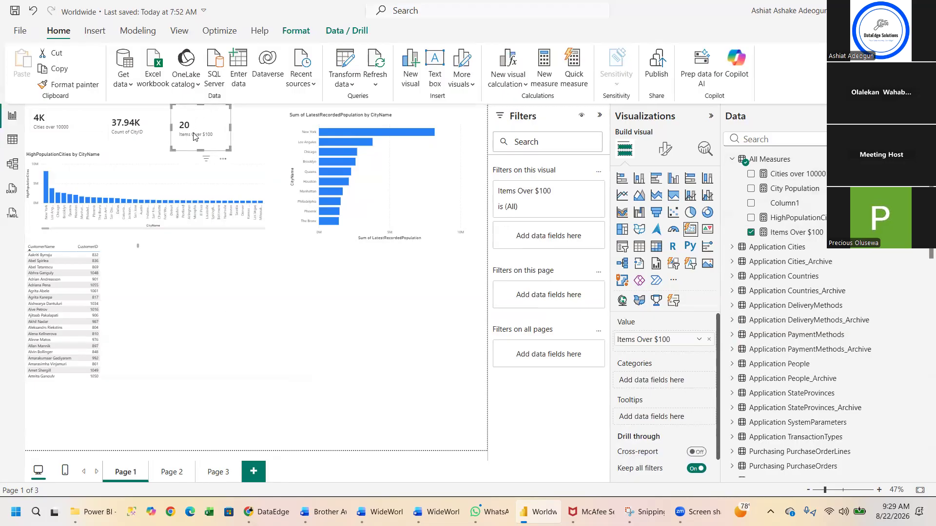
{"action": "left_click", "coordinate": [228, 318]}
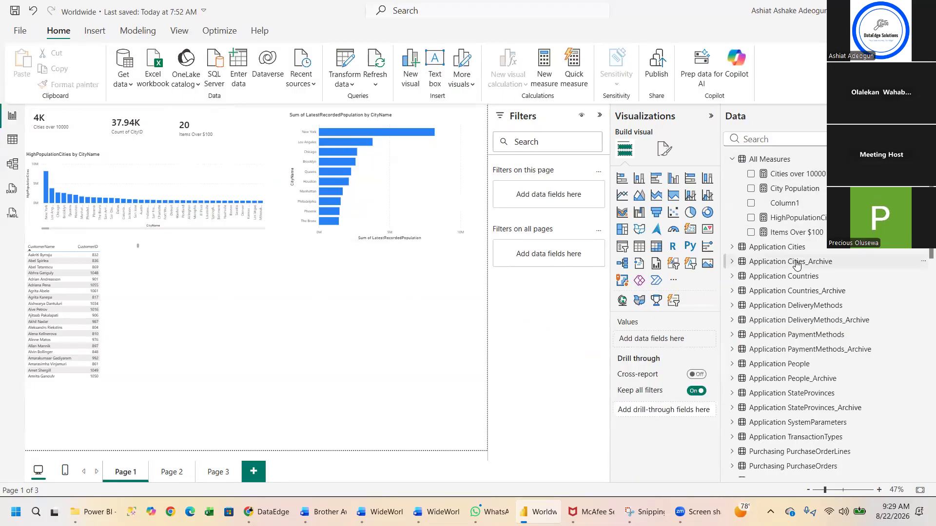
Insert an enlarged table beside the customer table and add the Items Over $100 measure to it.
{"action": "left_click", "coordinate": [655, 179]}
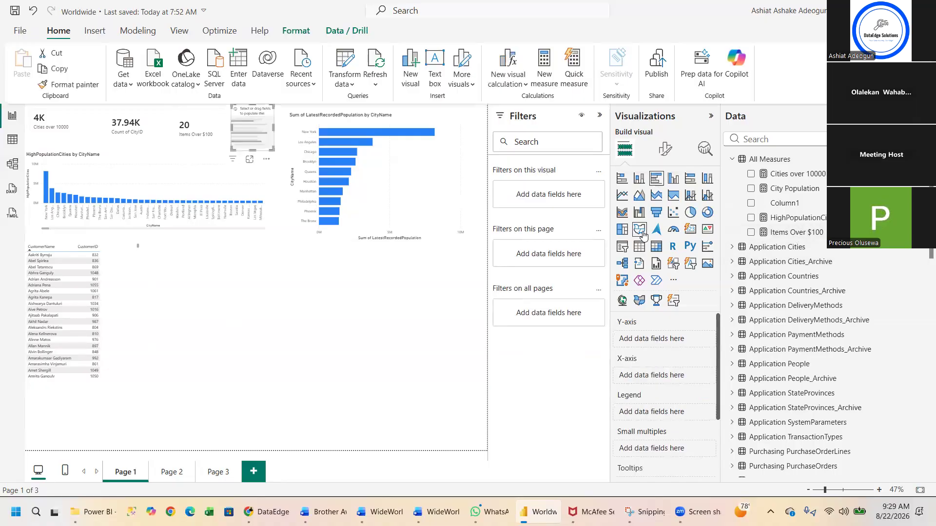
{"action": "left_click", "coordinate": [639, 246]}
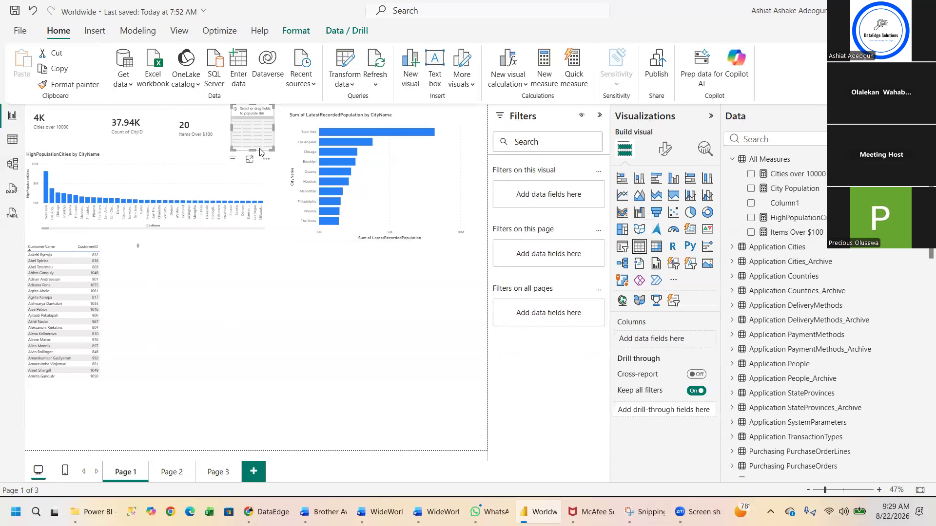
{"action": "left_click_drag", "start_coordinate": [260, 151], "coordinate": [270, 395]}
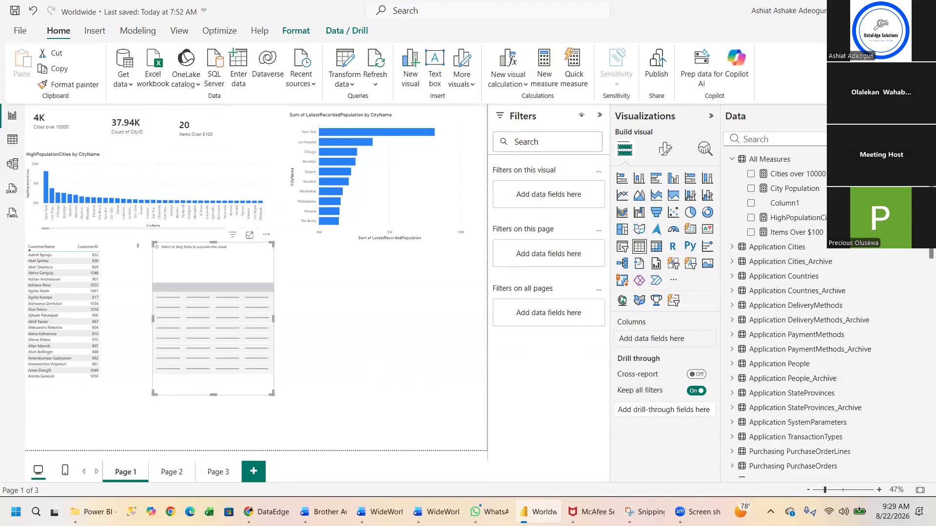
{"action": "left_click", "coordinate": [750, 233]}
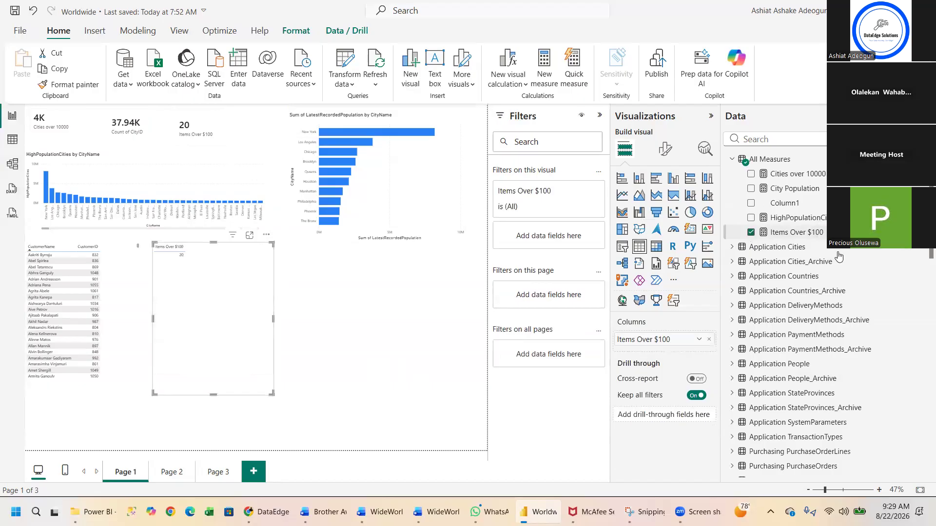
Add StockItemName from Warehouse StockItems to the Items Over $100 table and widen the table to fit the item names.
{"action": "scroll", "coordinate": [925, 258], "scroll_direction": "down", "scroll_amount": 15}
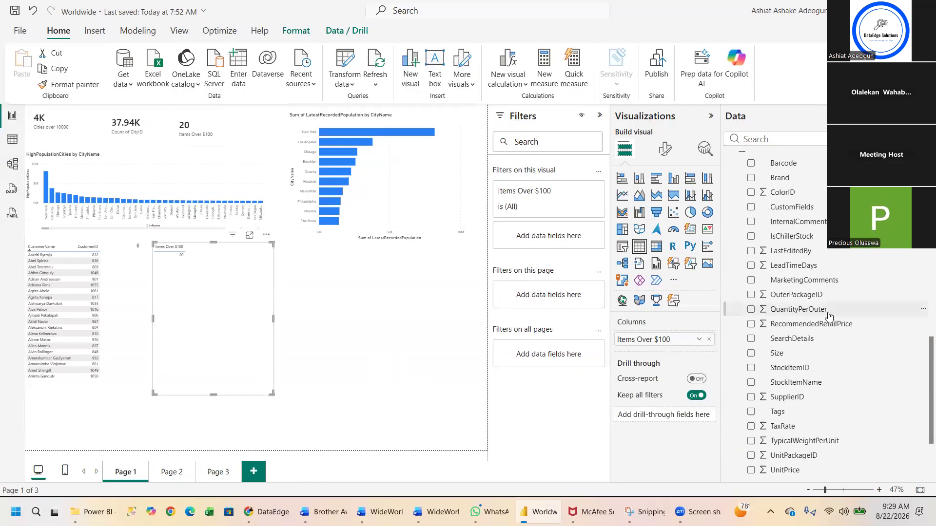
{"action": "left_click", "coordinate": [751, 382]}
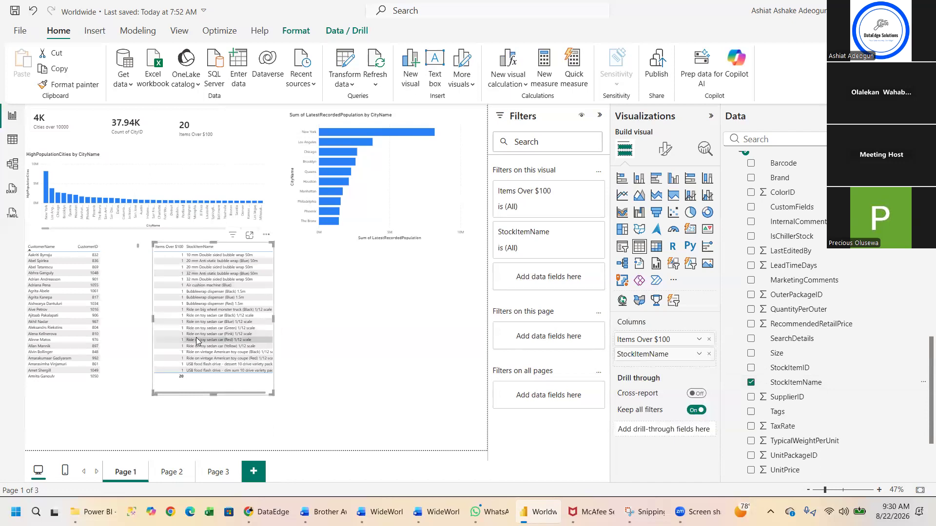
{"action": "left_click_drag", "start_coordinate": [272, 395], "coordinate": [295, 378]}
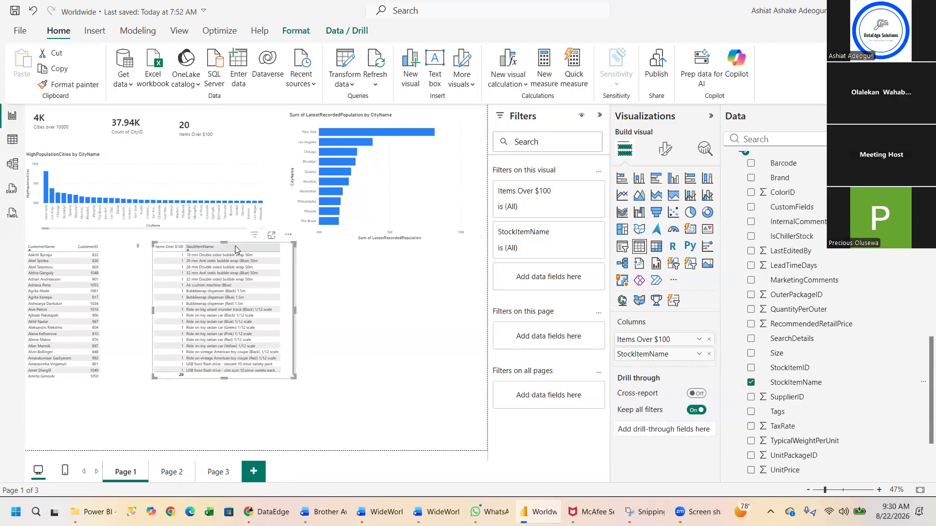
Insert a second table beside the Items Over $100 table with StockItemName and UnitPrice, enlarged to show both columns.
{"action": "left_click", "coordinate": [371, 287]}
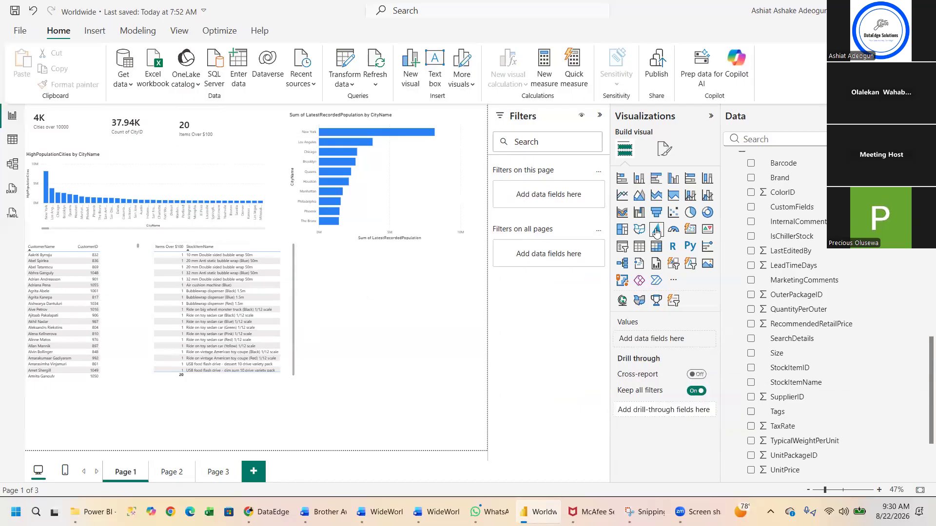
{"action": "left_click", "coordinate": [643, 249]}
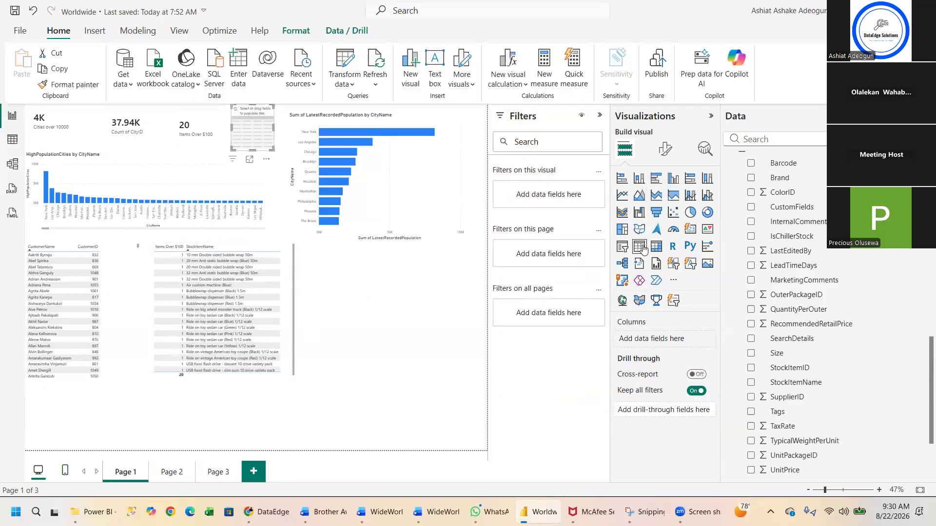
{"action": "left_click_drag", "start_coordinate": [255, 129], "coordinate": [462, 383]}
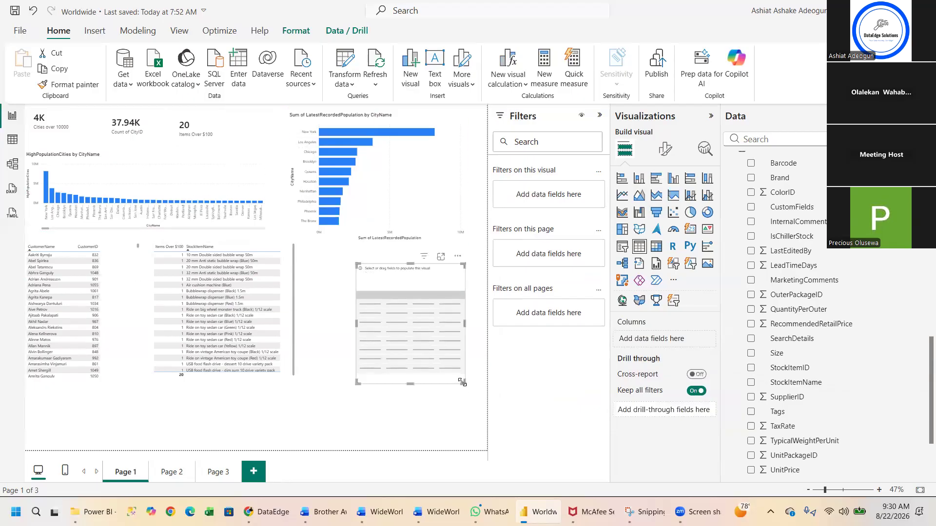
{"action": "left_click", "coordinate": [751, 384]}
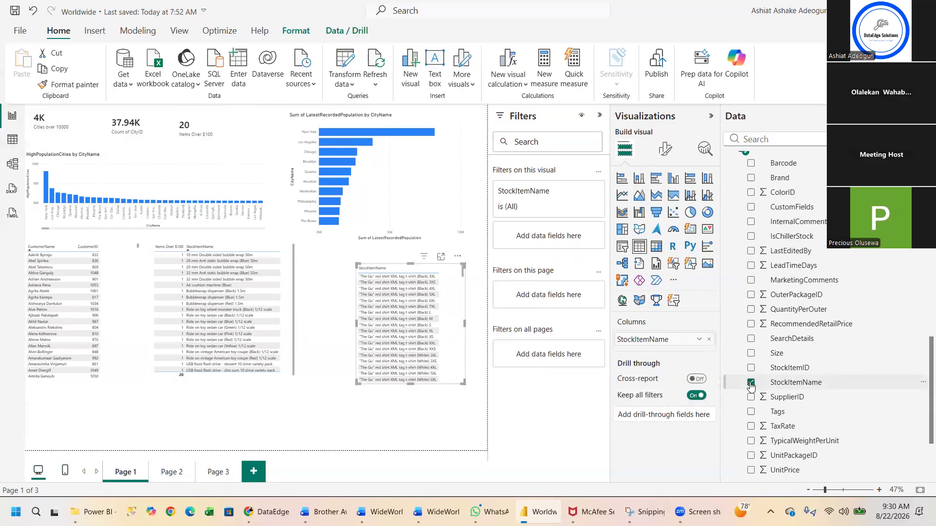
{"action": "left_click", "coordinate": [751, 471]}
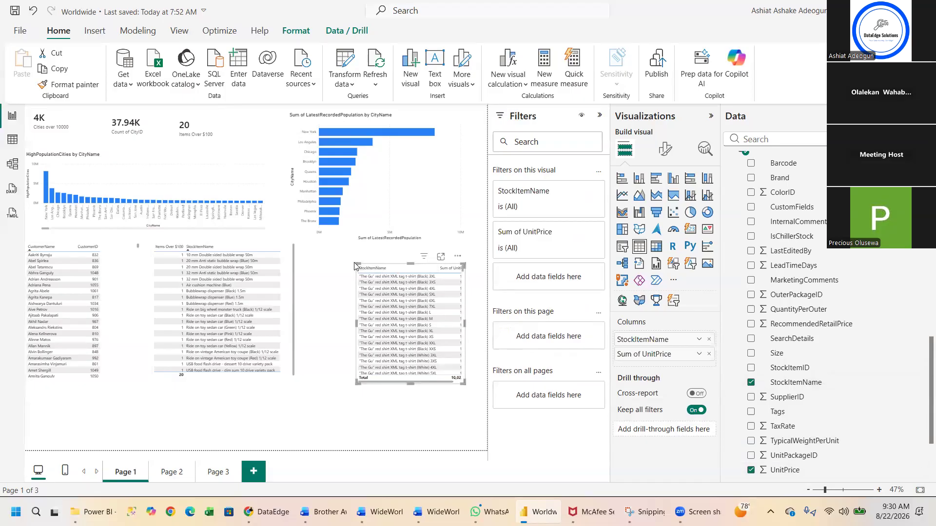
{"action": "left_click_drag", "start_coordinate": [356, 264], "coordinate": [306, 249]}
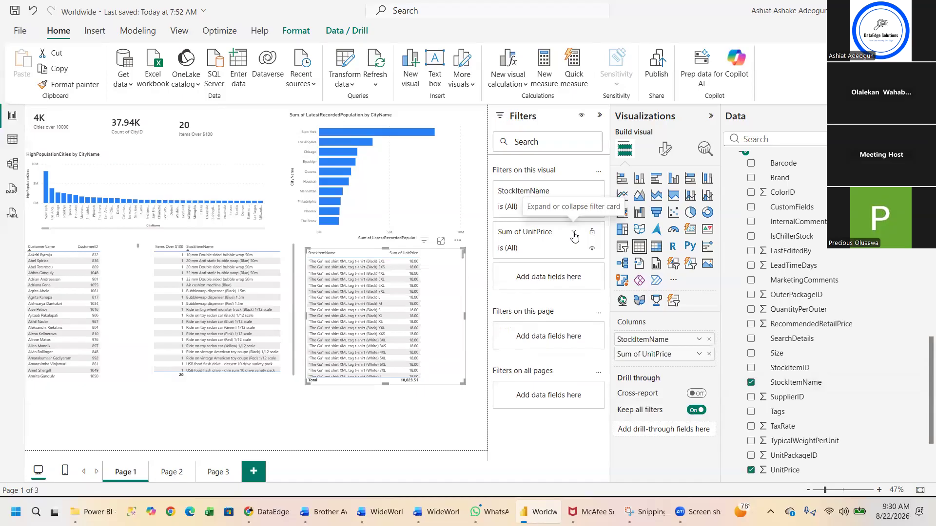
Filter the StockItemName and UnitPrice table to show items whose Sum of UnitPrice is greater than 100.
{"action": "left_click", "coordinate": [574, 235]}
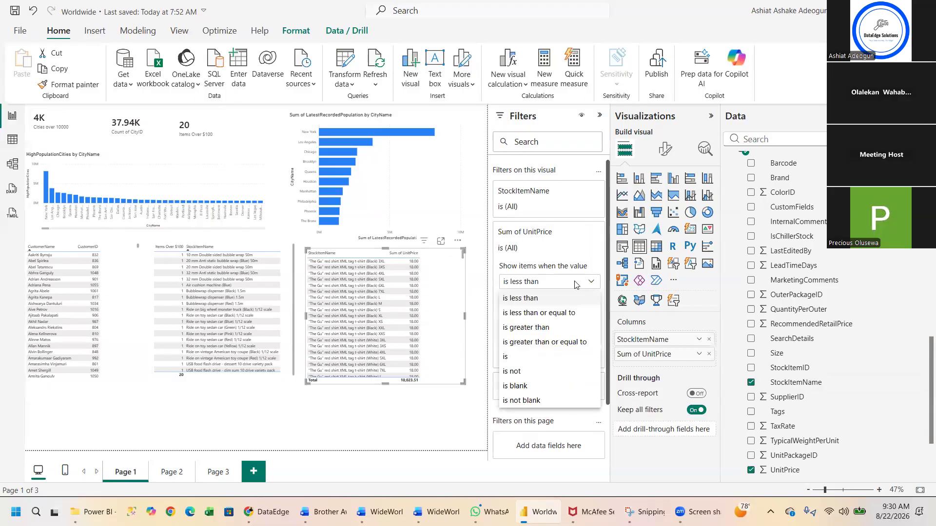
{"action": "left_click", "coordinate": [544, 329]}
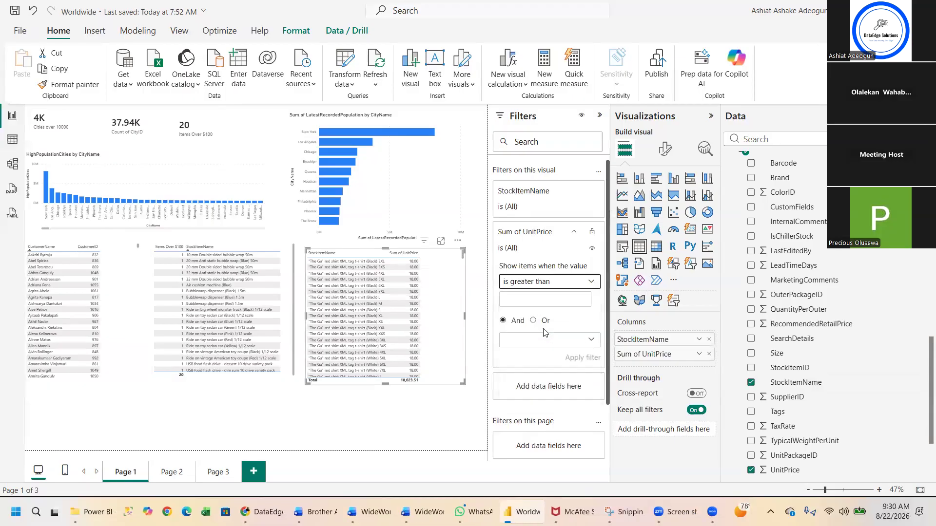
{"action": "left_click", "coordinate": [533, 299]}
{"action": "type", "text": "100"}
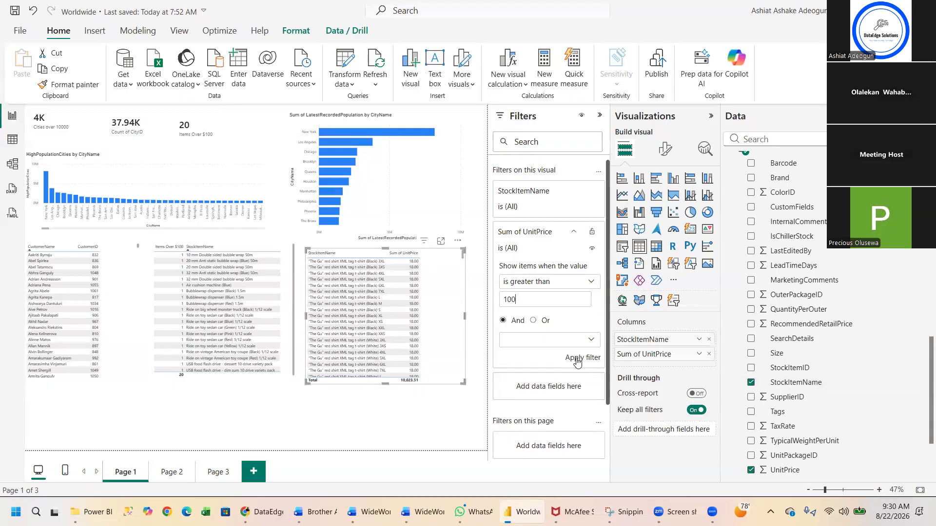
{"action": "left_click", "coordinate": [577, 359]}
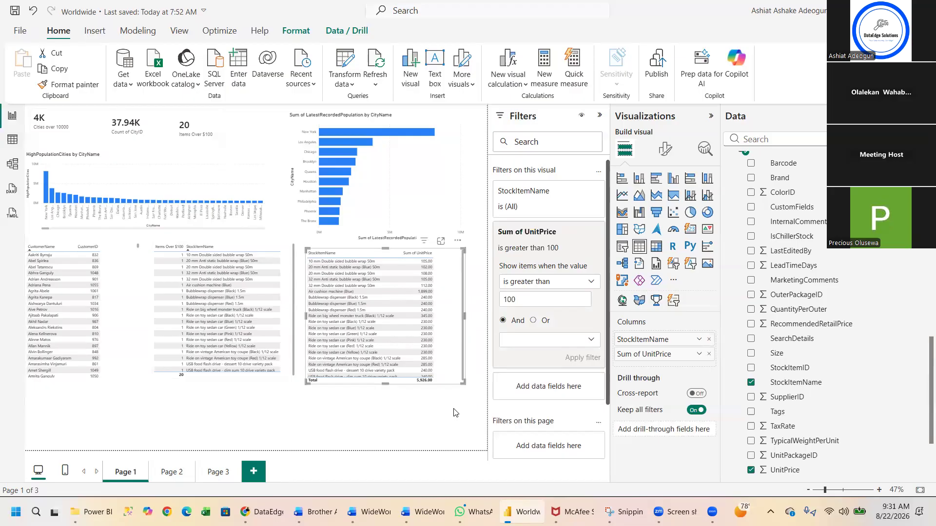
Sort the Items Over $100 table by StockItemName in descending order and inspect the measure's field and Show value as options.
{"action": "left_click", "coordinate": [244, 245]}
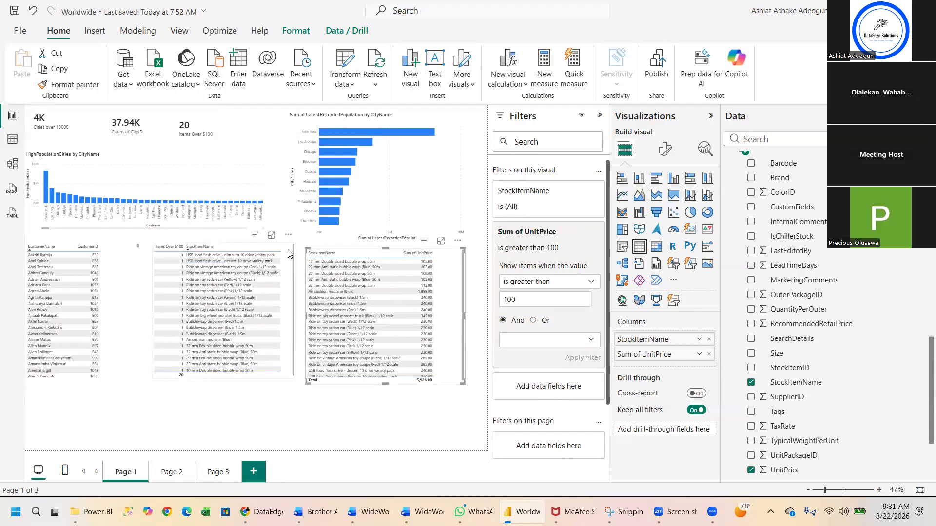
{"action": "left_click", "coordinate": [287, 253]}
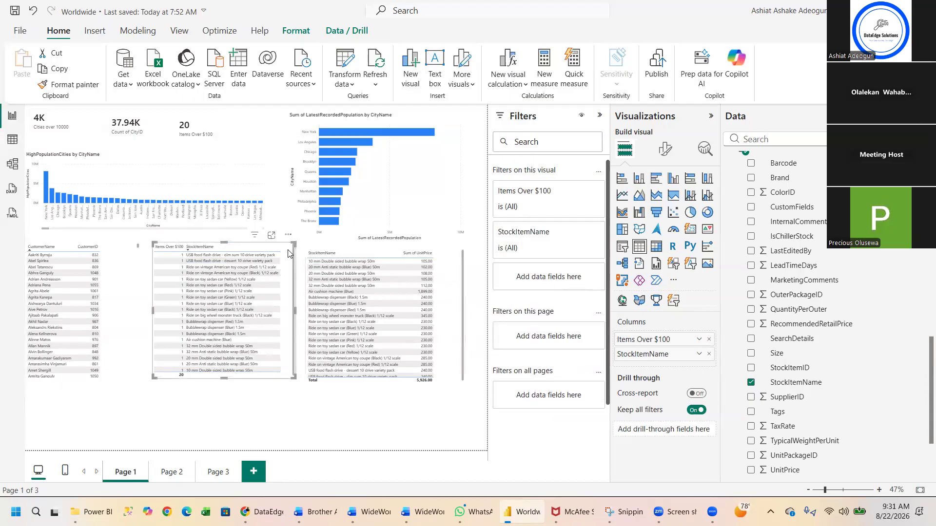
{"action": "right_click", "coordinate": [681, 360]}
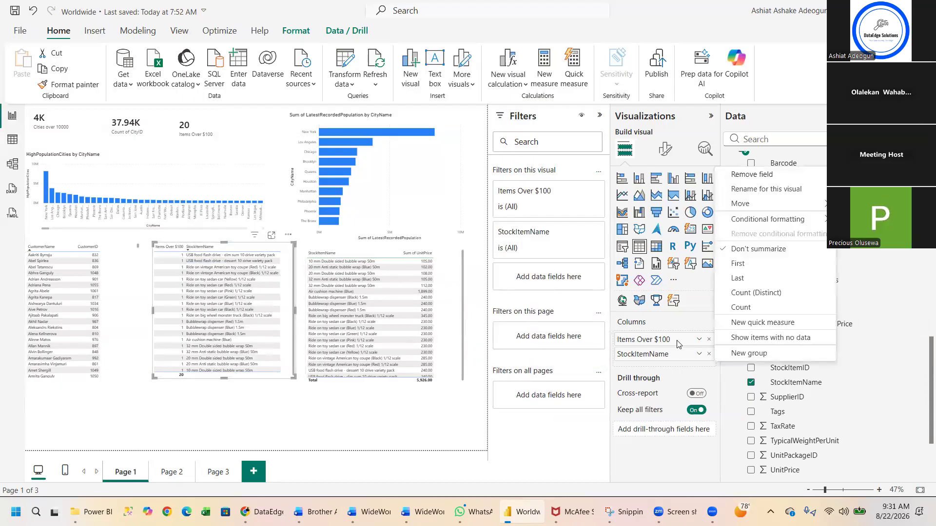
{"action": "right_click", "coordinate": [677, 344]}
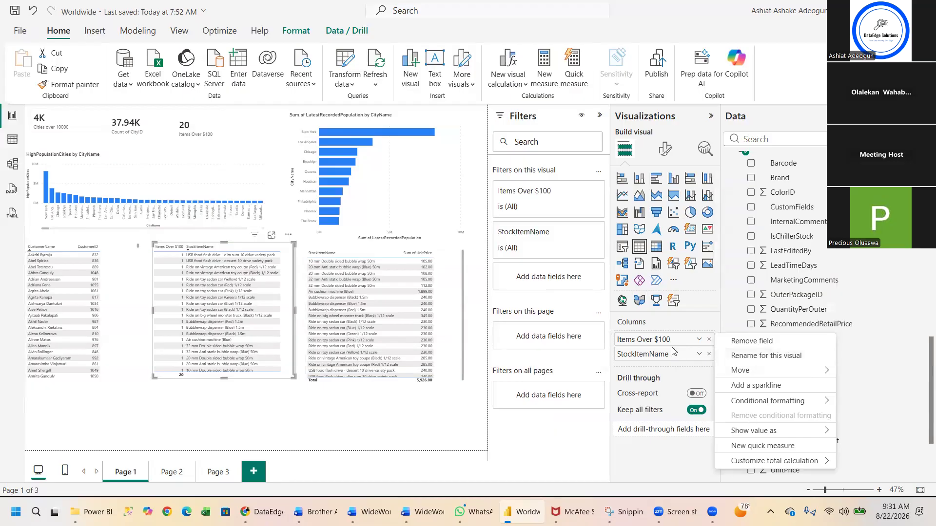
{"action": "left_click", "coordinate": [658, 341]}
{"action": "right_click", "coordinate": [657, 342]}
{"action": "mouse_move", "coordinate": [747, 432]}
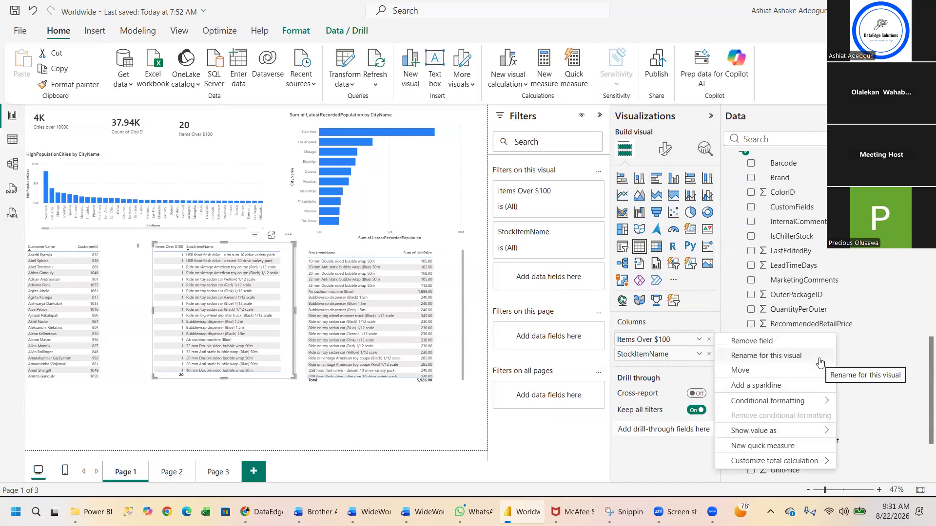
{"action": "mouse_move", "coordinate": [779, 432]}
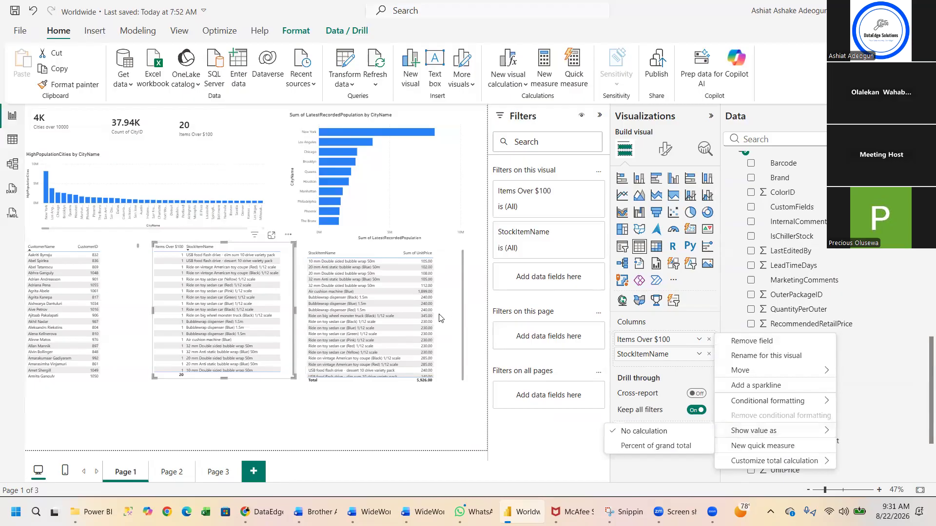
Set UnitPrice in the filtered stock item table to Don't summarize.
{"action": "right_click", "coordinate": [438, 318]}
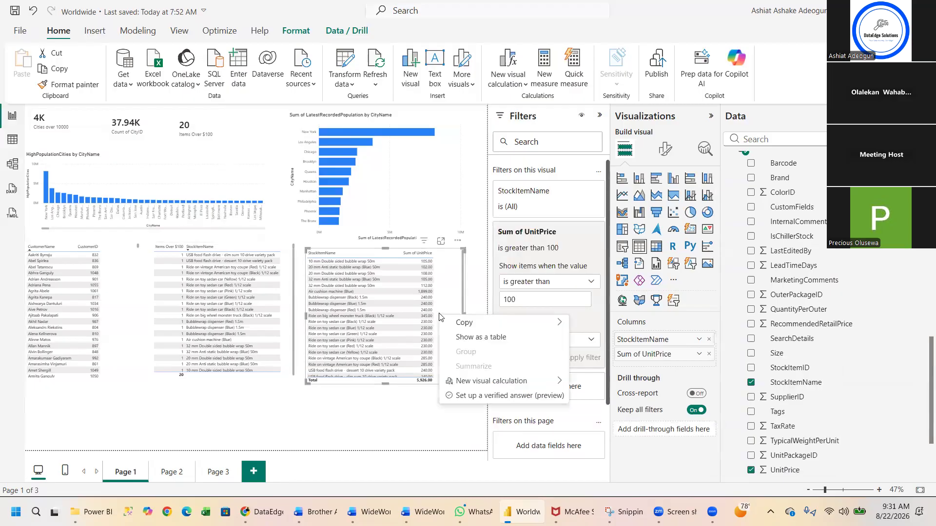
{"action": "right_click", "coordinate": [659, 357]}
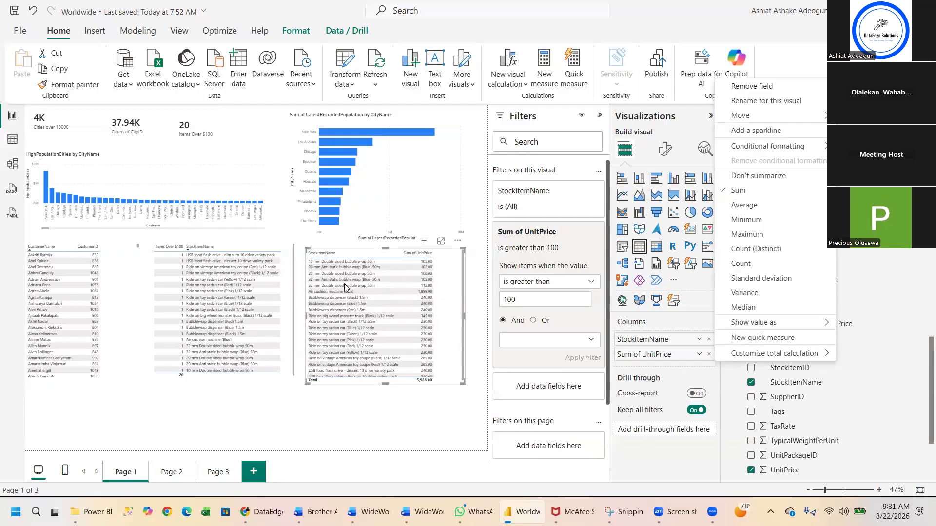
{"action": "left_click", "coordinate": [768, 179]}
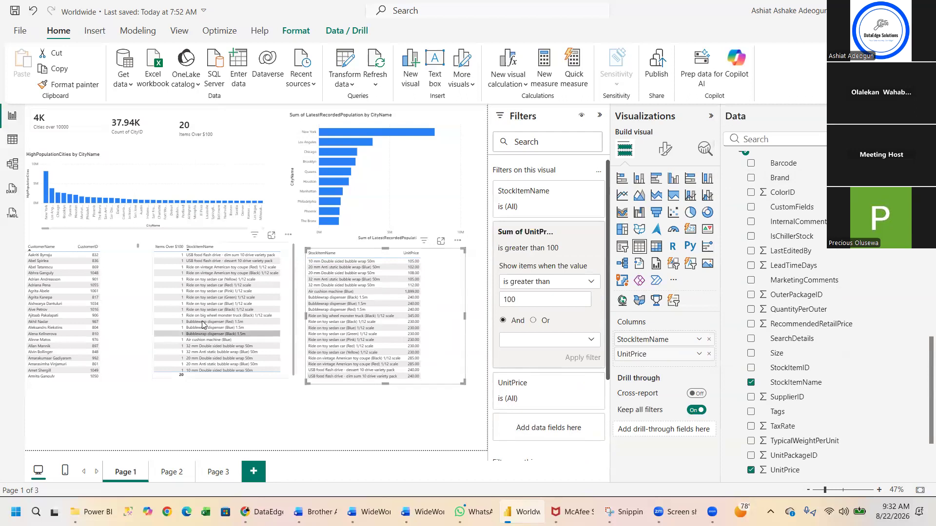
Cross-filter the page by the Ride on big wheel monster truck (Black) 1/12 scale row in the Items Over $100 table.
{"action": "left_click", "coordinate": [167, 315]}
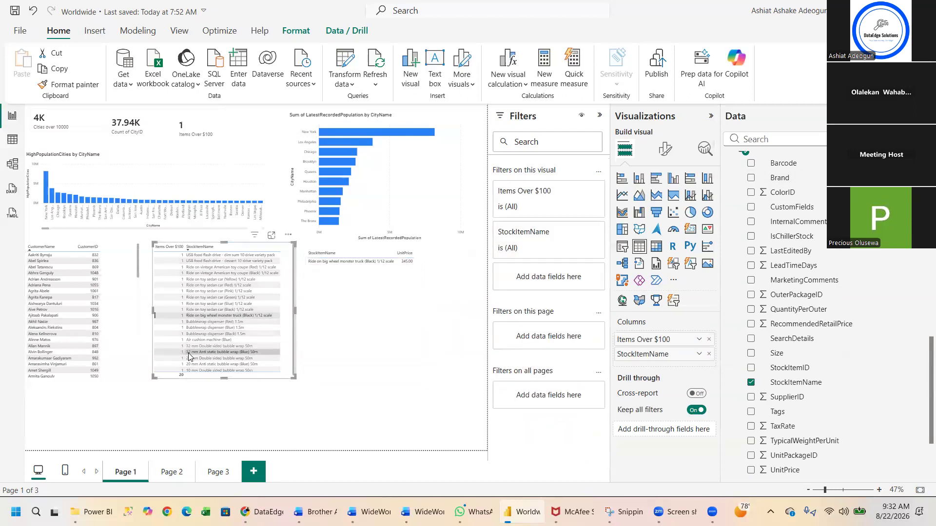
Cross-filter the page by the 20 mm Double sided bubble wrap 50m row and inspect the field options of Items Over $100 and StockItemName.
{"action": "left_click", "coordinate": [183, 359]}
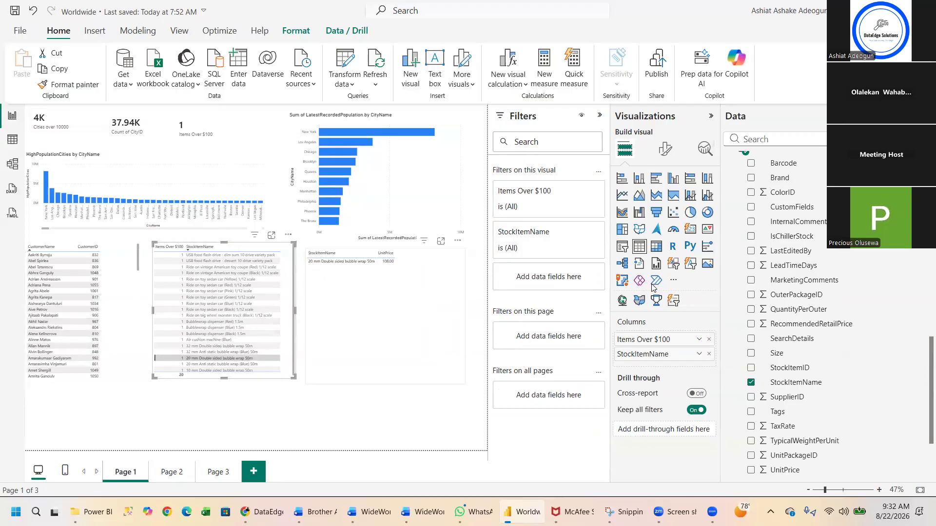
{"action": "right_click", "coordinate": [667, 358]}
{"action": "right_click", "coordinate": [657, 338]}
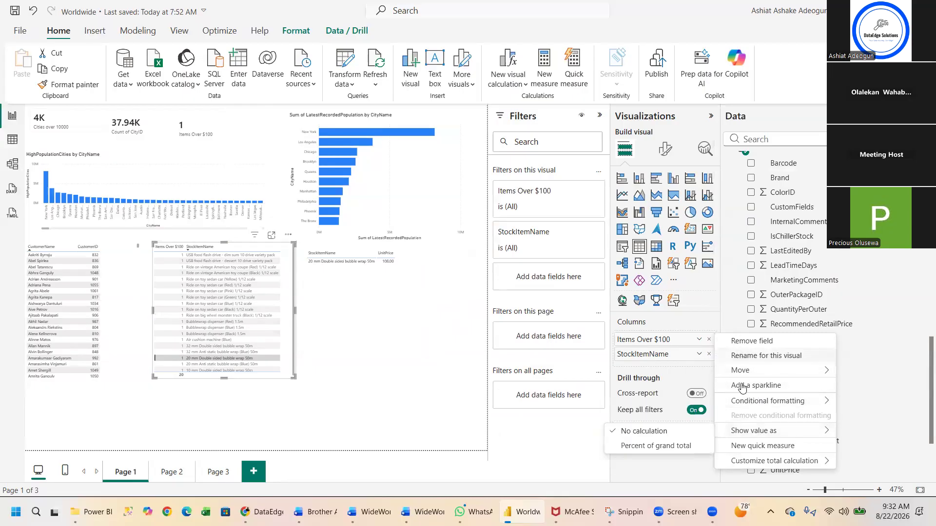
{"action": "left_click", "coordinate": [672, 355]}
{"action": "left_click", "coordinate": [672, 355]}
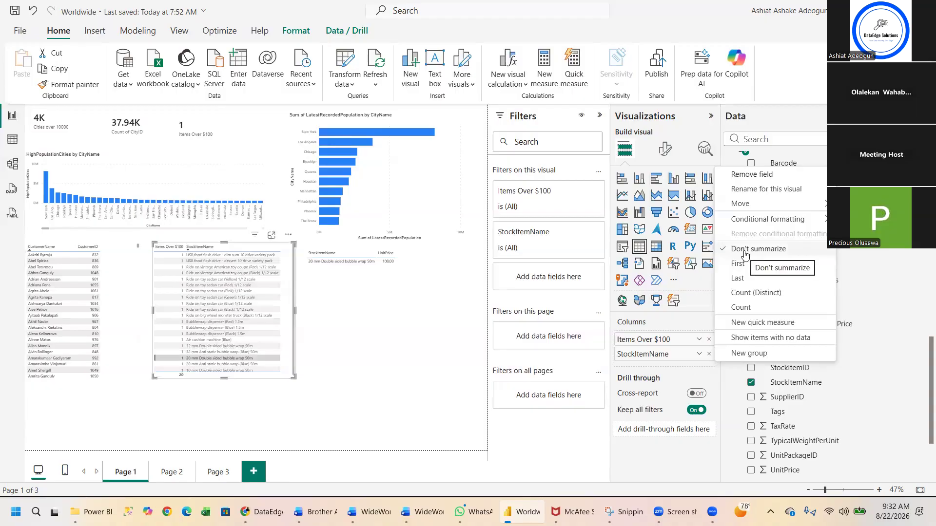
{"action": "left_click", "coordinate": [646, 343]}
{"action": "right_click", "coordinate": [647, 343]}
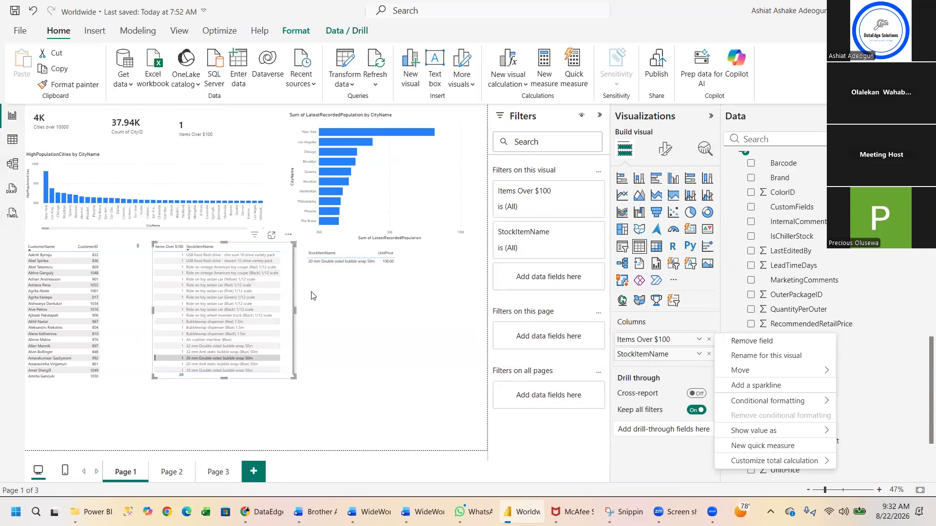
Inspect the UnitPrice summarization options of the filtered stock item table and move that table slightly lower on the page.
{"action": "left_click", "coordinate": [335, 275]}
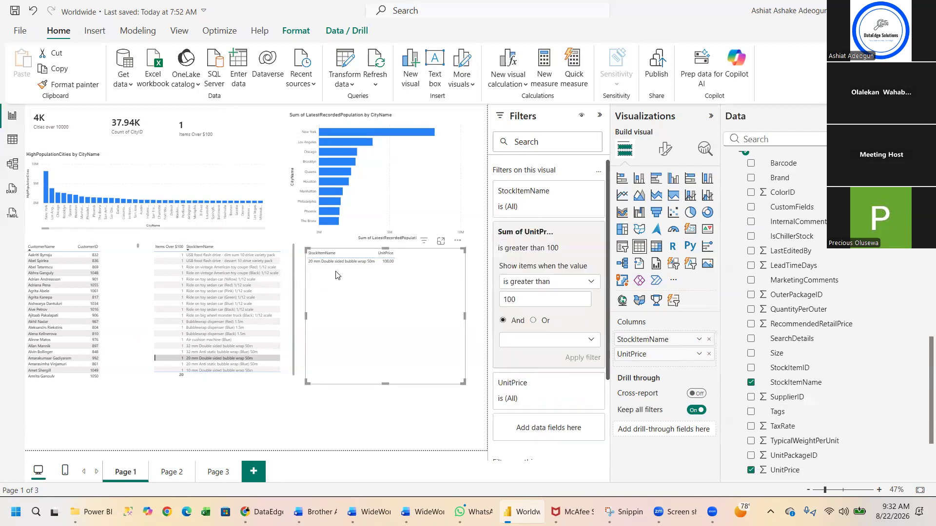
{"action": "right_click", "coordinate": [662, 355]}
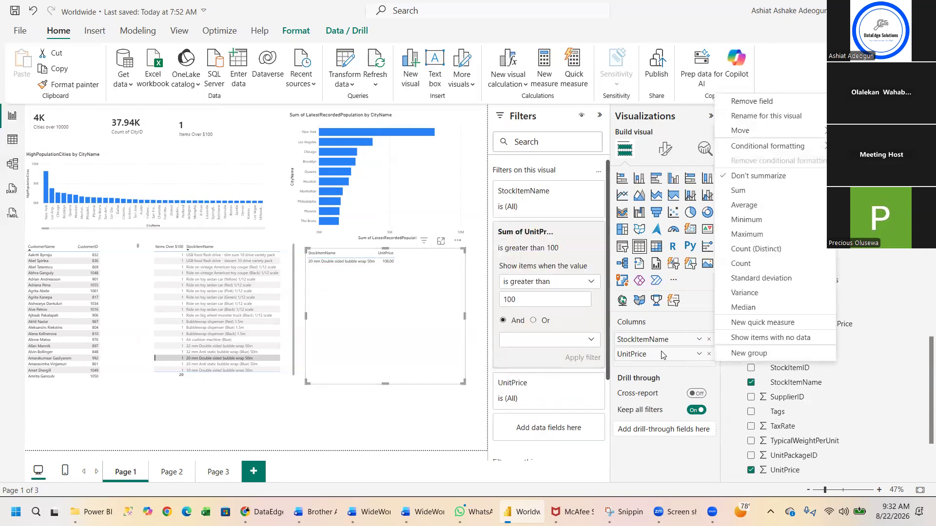
{"action": "left_click", "coordinate": [395, 268]}
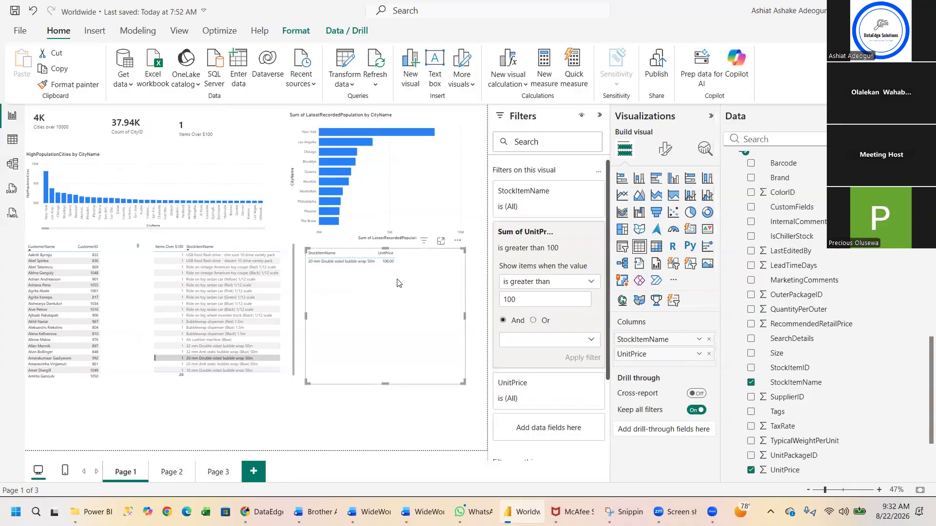
{"action": "left_click_drag", "start_coordinate": [400, 292], "coordinate": [400, 308]}
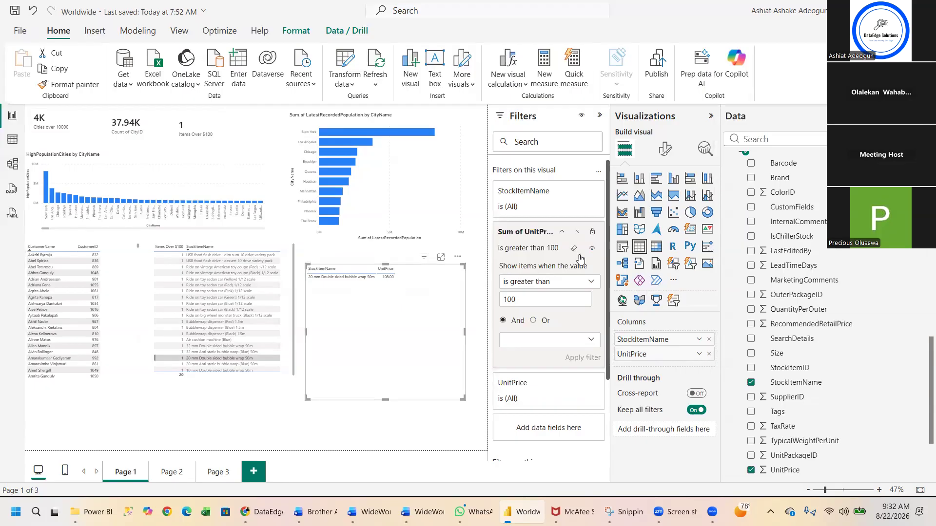
Try Sum as the UnitPrice aggregation in the filtered stock item table and restore Don't summarize.
{"action": "left_click", "coordinate": [698, 354]}
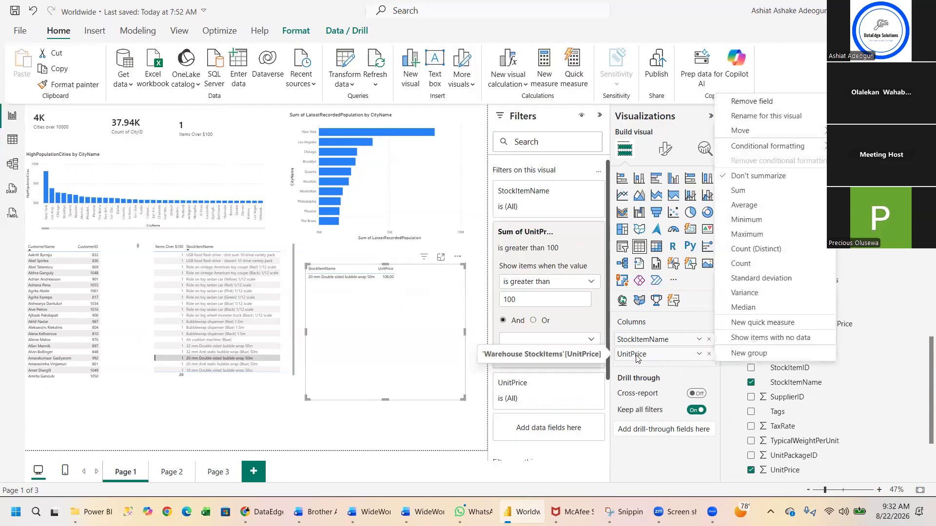
{"action": "left_click", "coordinate": [749, 191]}
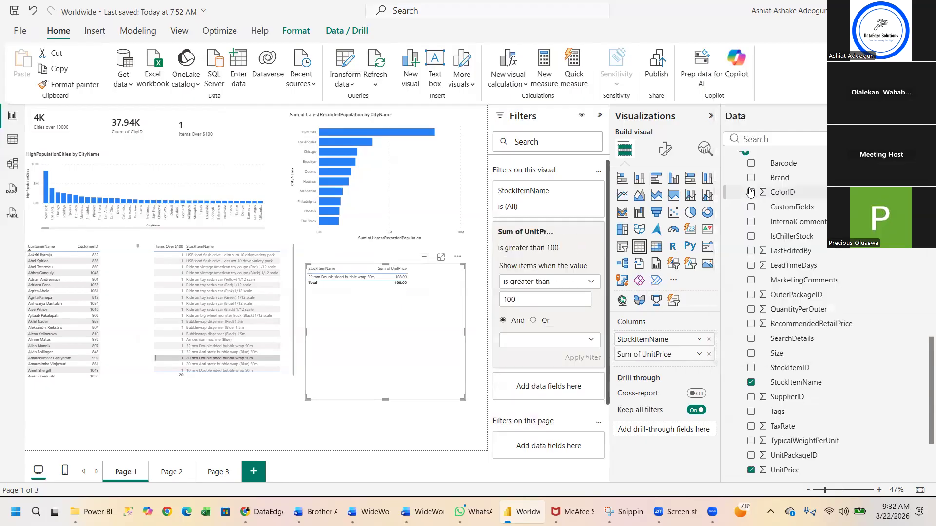
{"action": "right_click", "coordinate": [660, 355]}
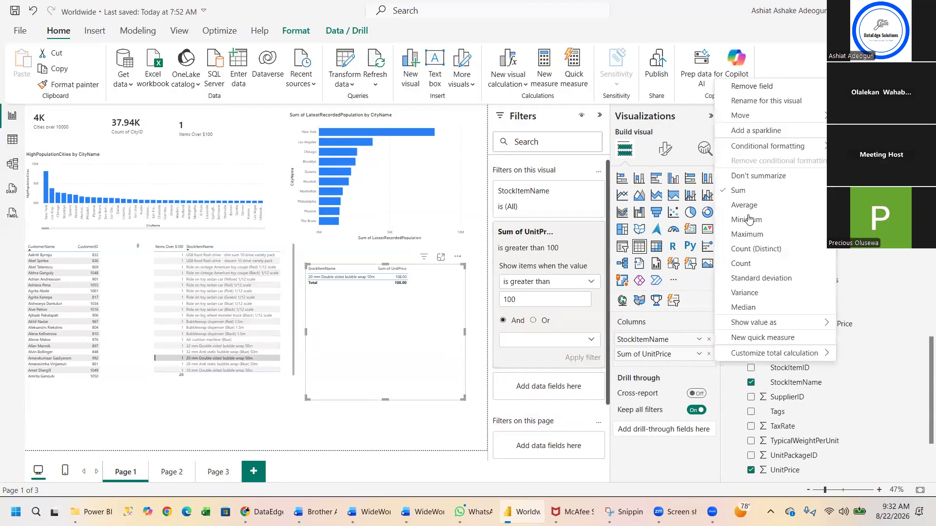
{"action": "left_click", "coordinate": [750, 177]}
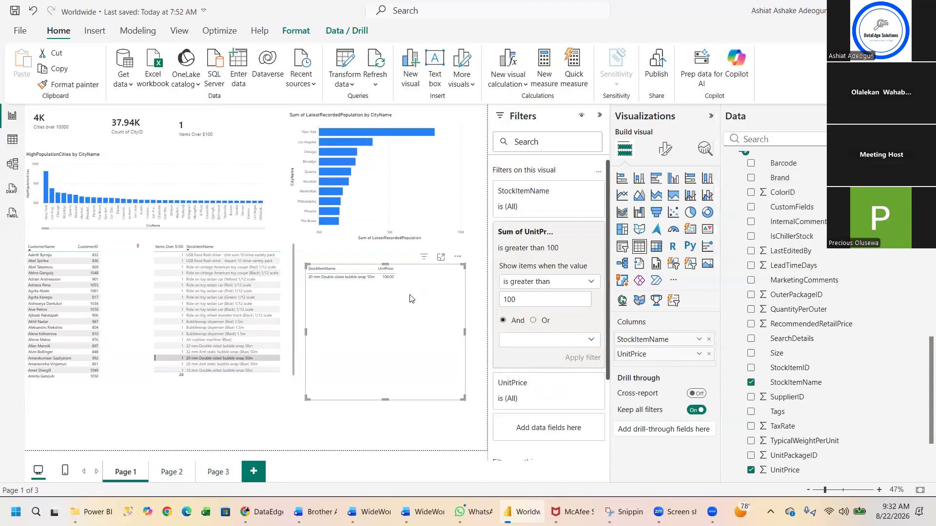
Clear the bubble wrap row's cross-filter and resize the StockItemName and UnitPrice table to fit beside the Items Over $100 table.
{"action": "left_click", "coordinate": [240, 360]}
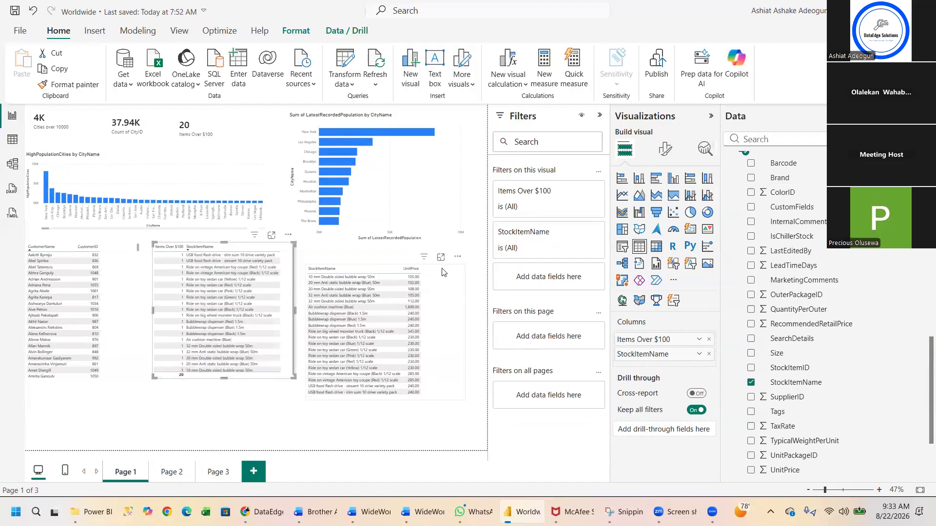
{"action": "right_click", "coordinate": [427, 281]}
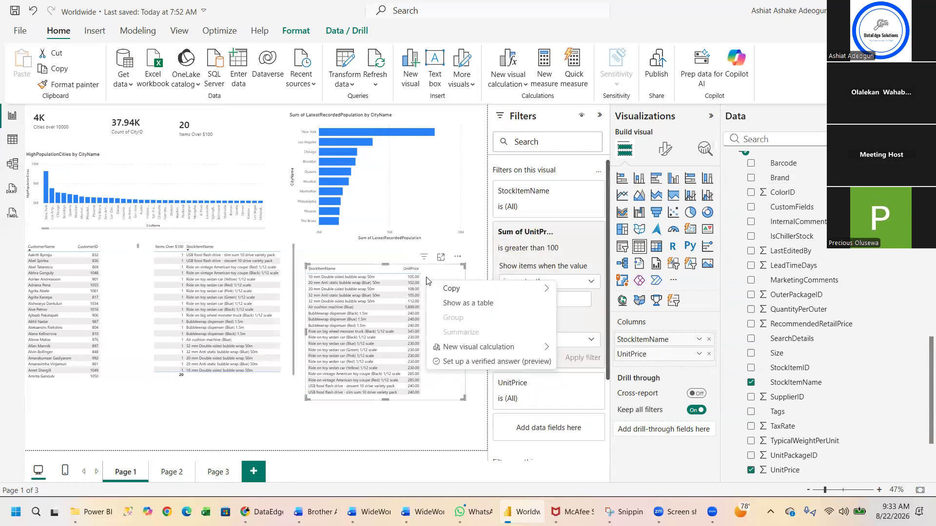
{"action": "left_click", "coordinate": [426, 271]}
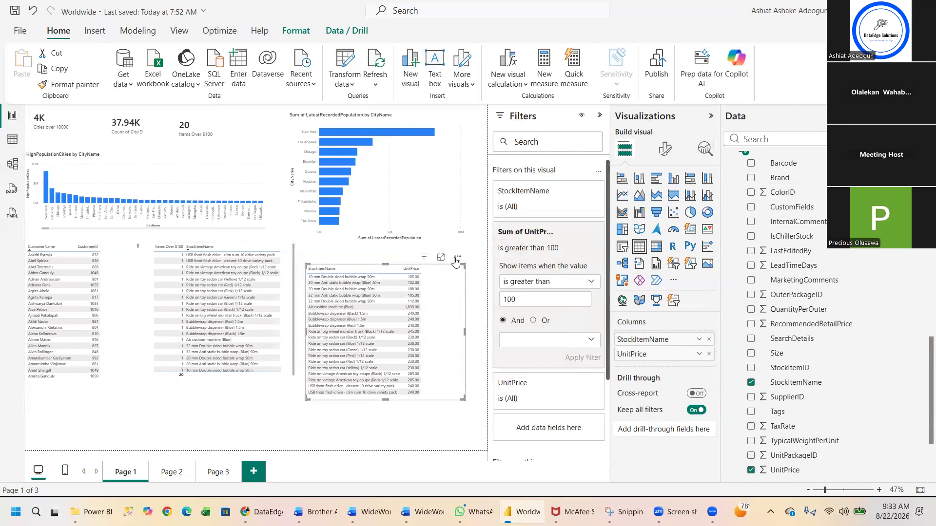
{"action": "left_click_drag", "start_coordinate": [460, 263], "coordinate": [481, 249]}
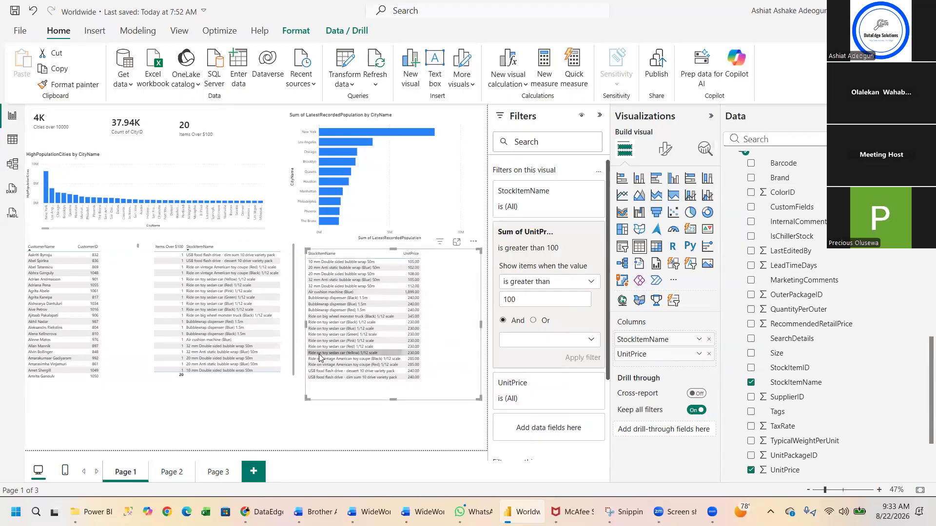
{"action": "mouse_move", "coordinate": [306, 399]}
{"action": "left_mouse_down"}
{"action": "mouse_move", "coordinate": [299, 380]}
{"action": "mouse_move", "coordinate": [302, 388]}
{"action": "left_mouse_up"}
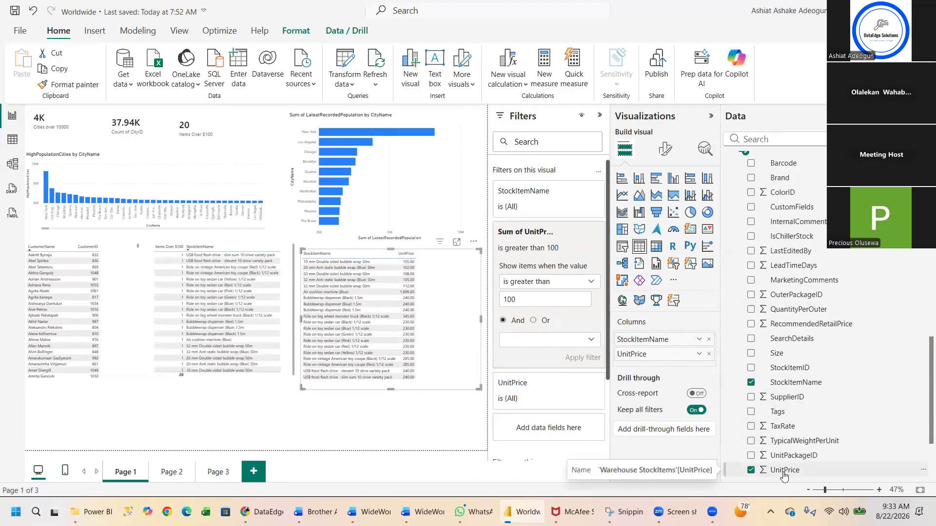
Examine the Items Over $100 field's total calculation, Show value as, Move and conditional formatting options, including Data bars, without applying any.
{"action": "left_click", "coordinate": [261, 375]}
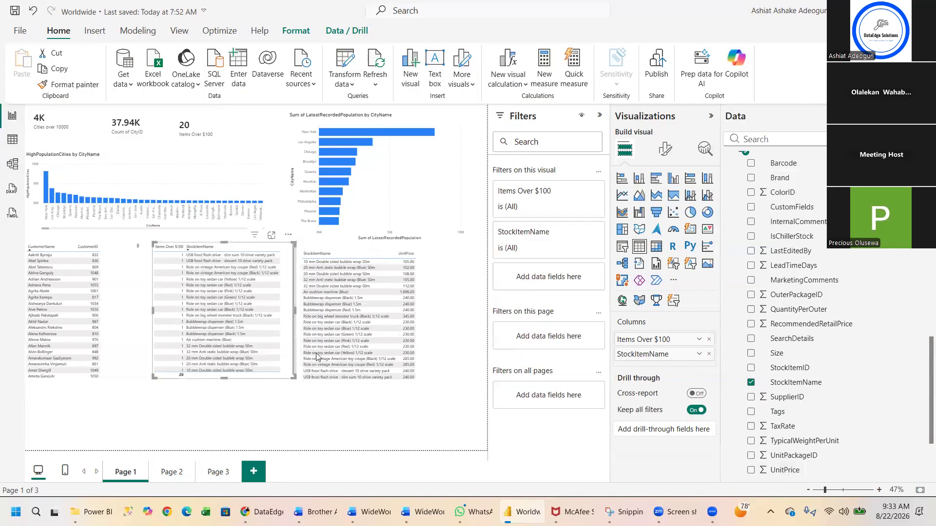
{"action": "right_click", "coordinate": [639, 341]}
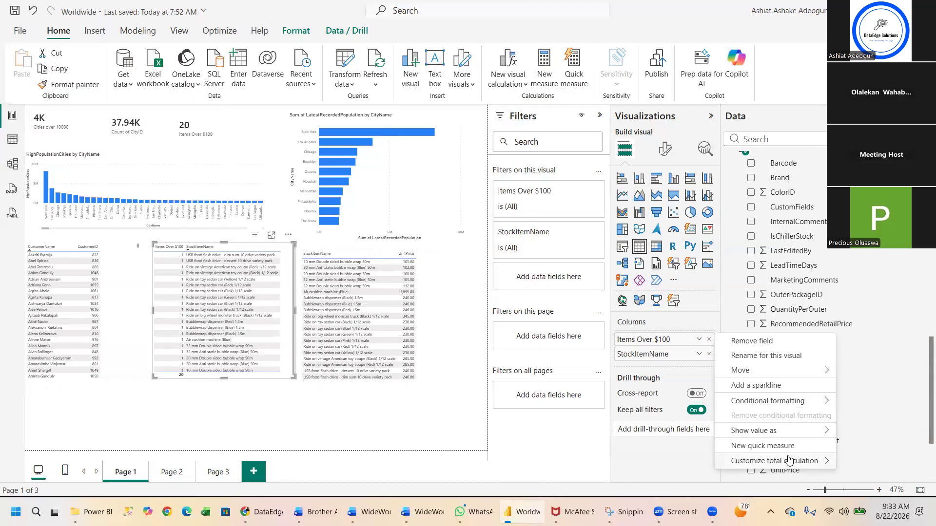
{"action": "mouse_move", "coordinate": [788, 460]}
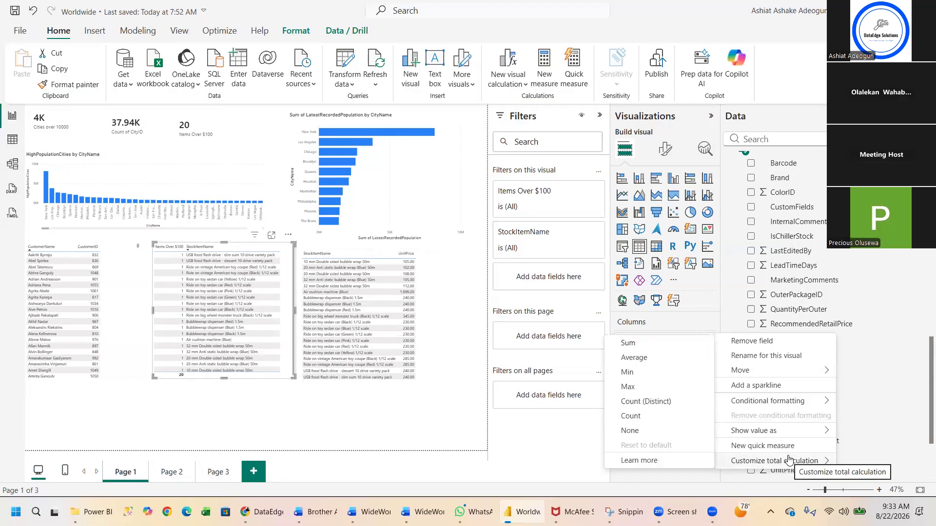
{"action": "mouse_move", "coordinate": [794, 432]}
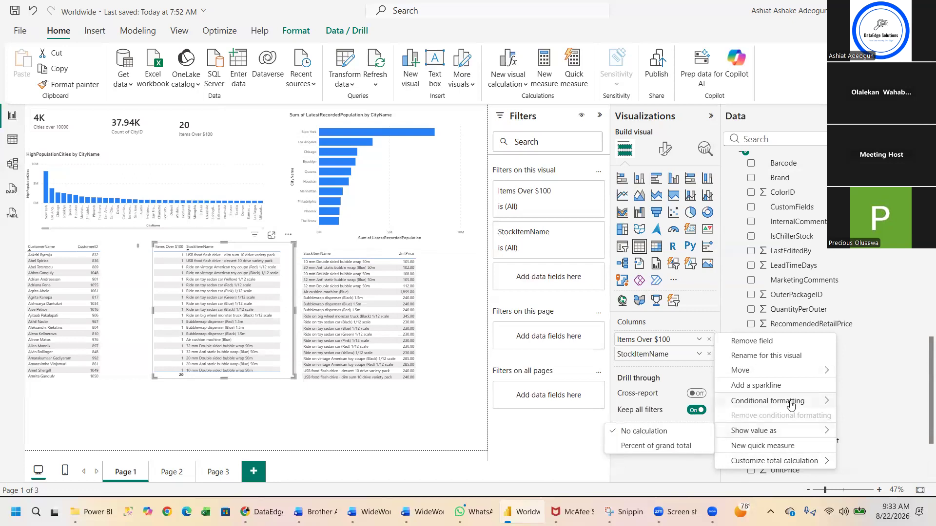
{"action": "mouse_move", "coordinate": [790, 378]}
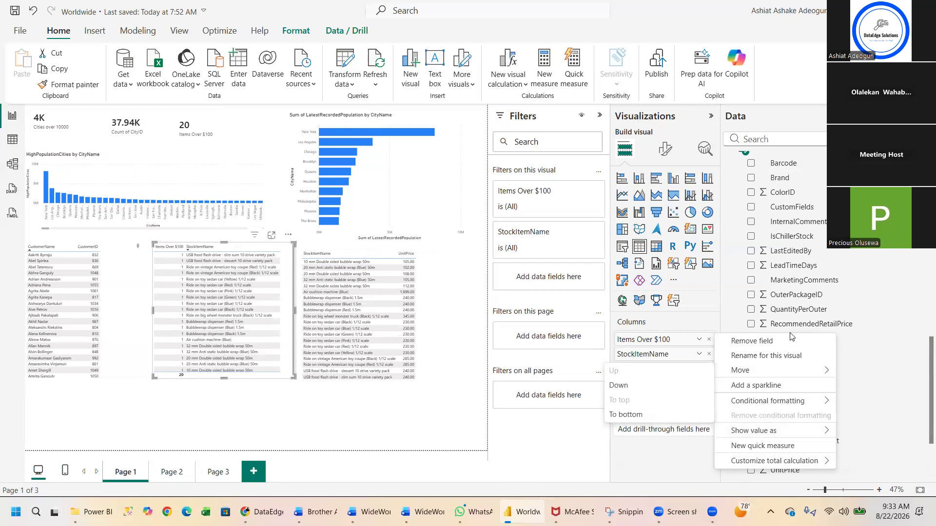
{"action": "mouse_move", "coordinate": [785, 405]}
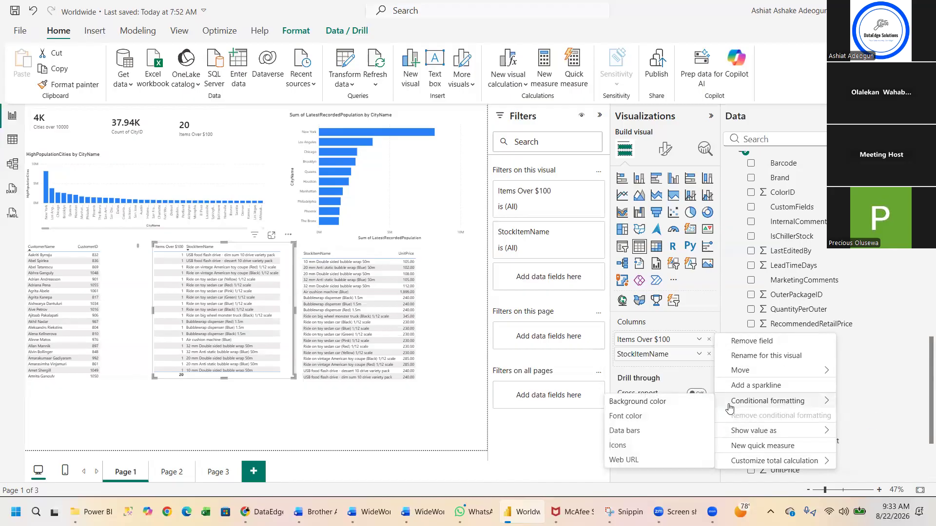
{"action": "left_click", "coordinate": [634, 432]}
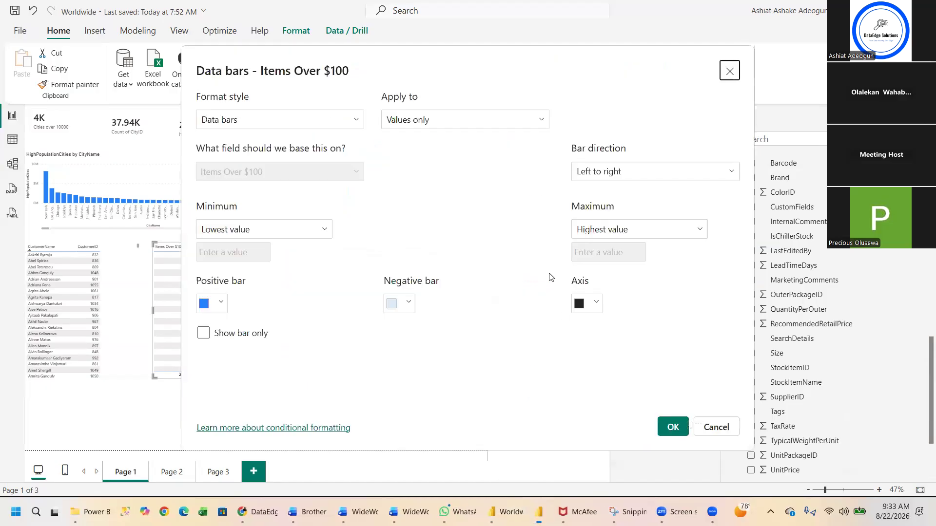
{"action": "left_click", "coordinate": [723, 429]}
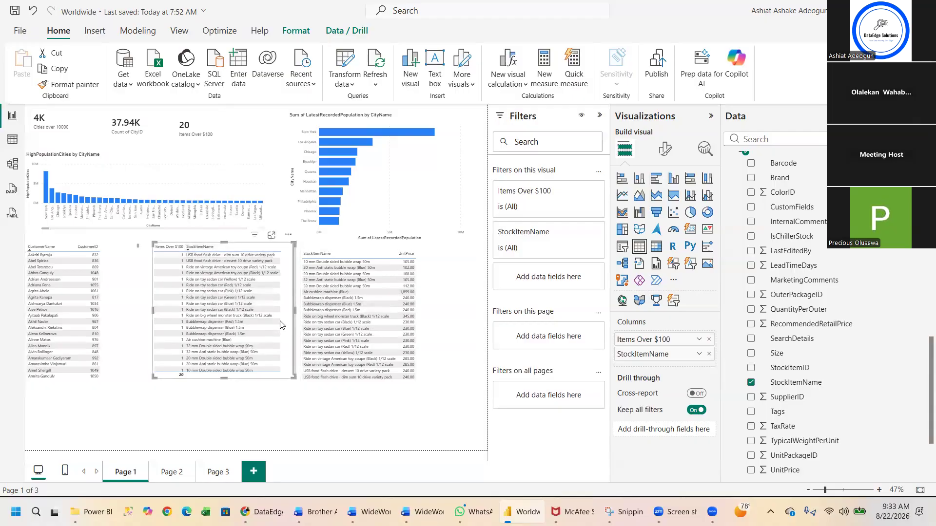
In DAX query view, run only the Warehouse StockItems query for UnitPrice > 100 ordered by Unit Price DESC and review its results.
{"action": "left_click", "coordinate": [195, 132]}
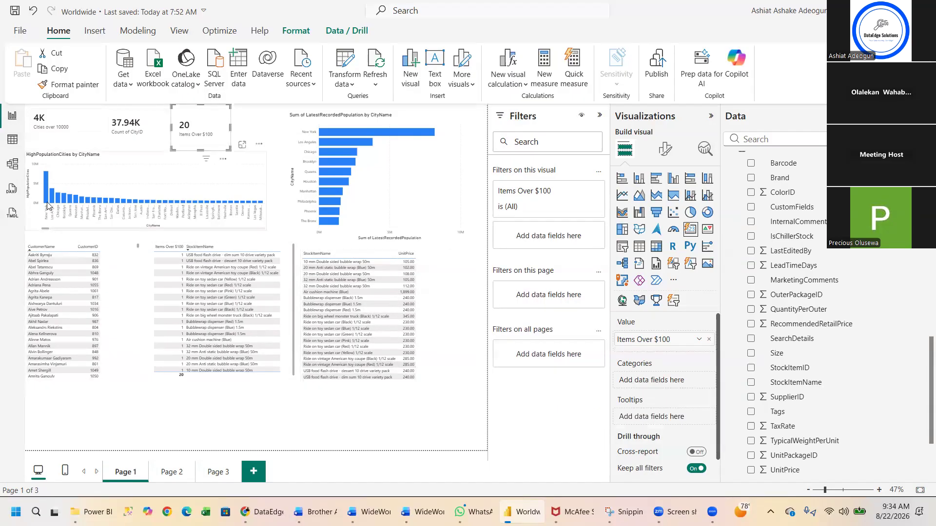
{"action": "left_click", "coordinate": [13, 189]}
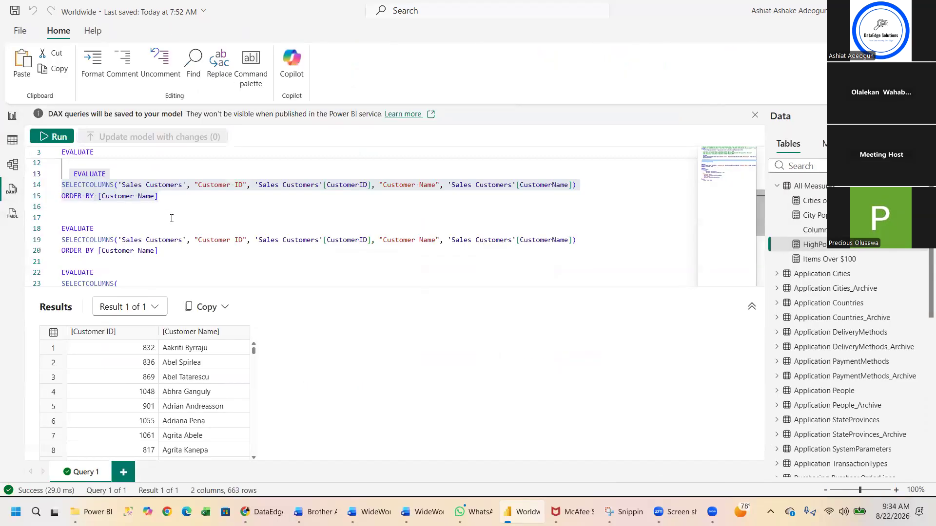
{"action": "left_click", "coordinate": [193, 258]}
{"action": "scroll", "coordinate": [193, 257], "scroll_direction": "down", "scroll_amount": 5}
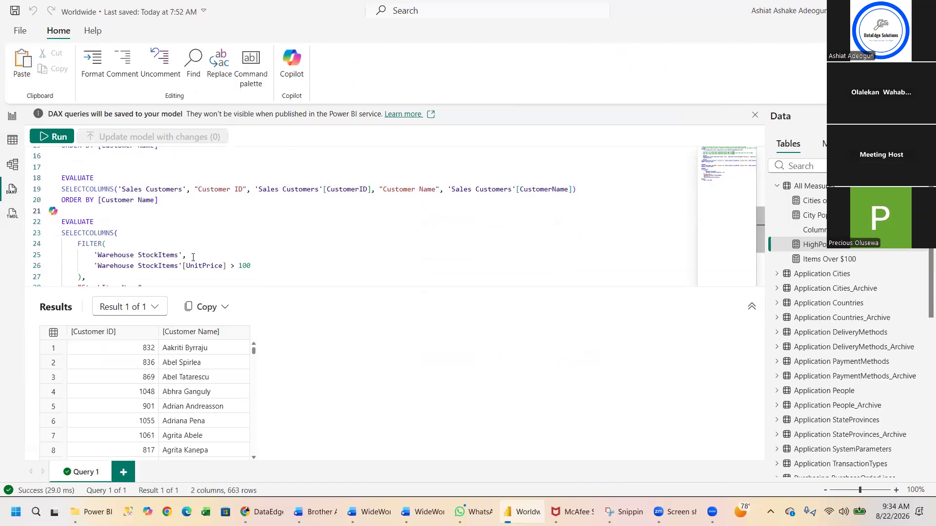
{"action": "scroll", "coordinate": [193, 258], "scroll_direction": "up", "scroll_amount": 1}
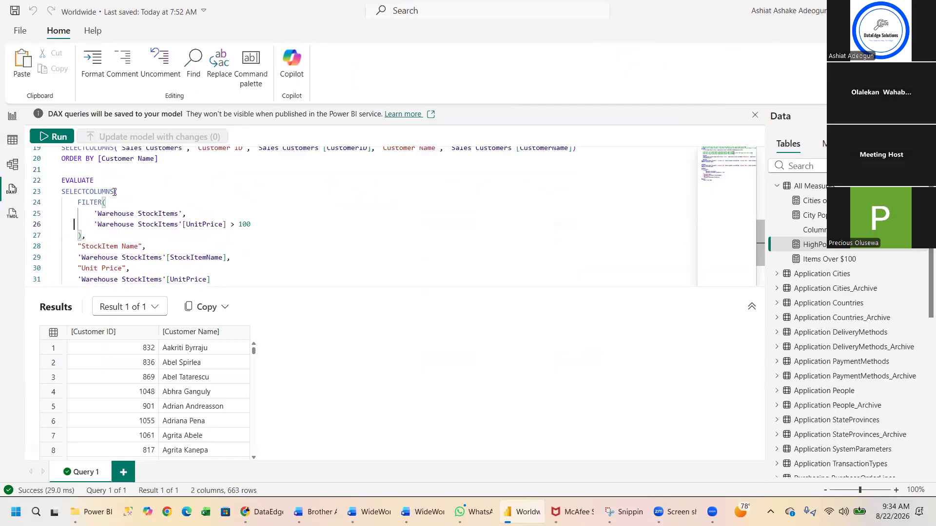
{"action": "mouse_move", "coordinate": [76, 202]}
{"action": "left_click_drag", "start_coordinate": [62, 179], "coordinate": [214, 295]}
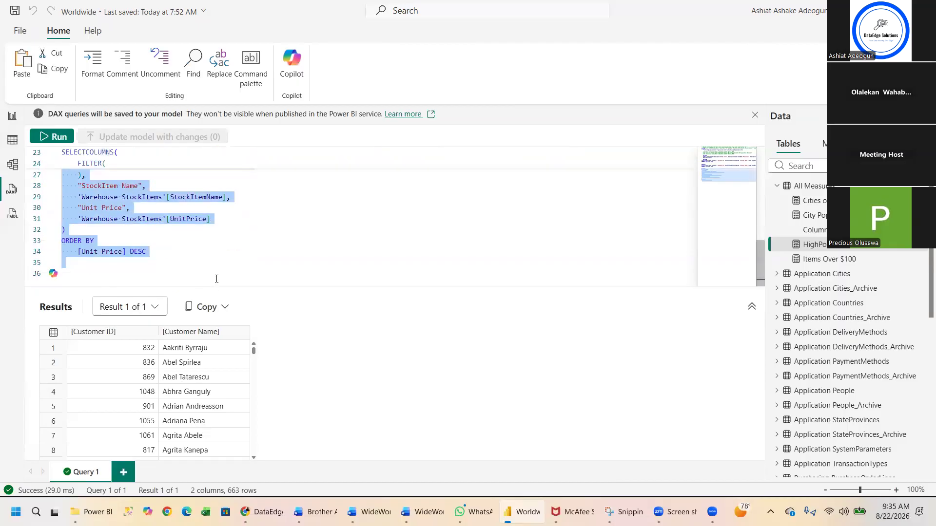
{"action": "left_click", "coordinate": [56, 137]}
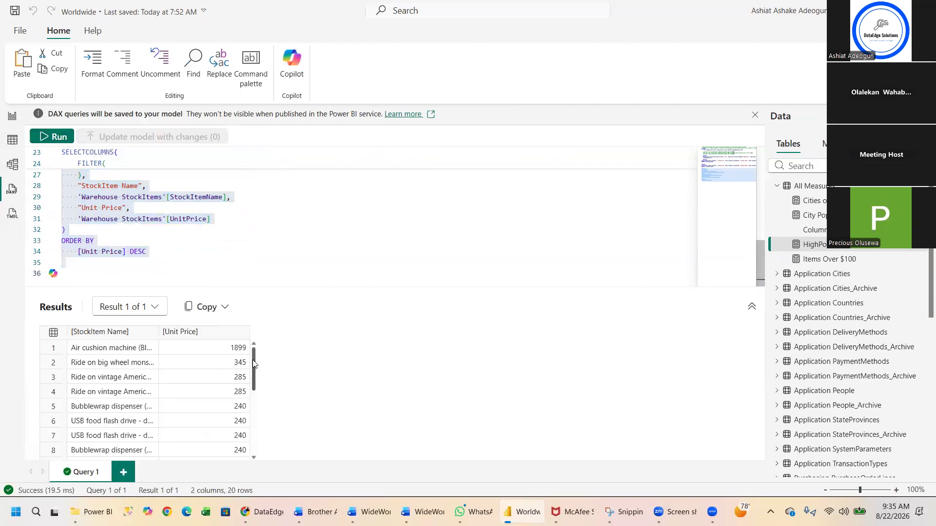
{"action": "left_click_drag", "start_coordinate": [253, 364], "coordinate": [280, 336]}
Return to the Page 1 report and sort the StockItemName and UnitPrice table by UnitPrice in descending order.
{"action": "left_click", "coordinate": [18, 122]}
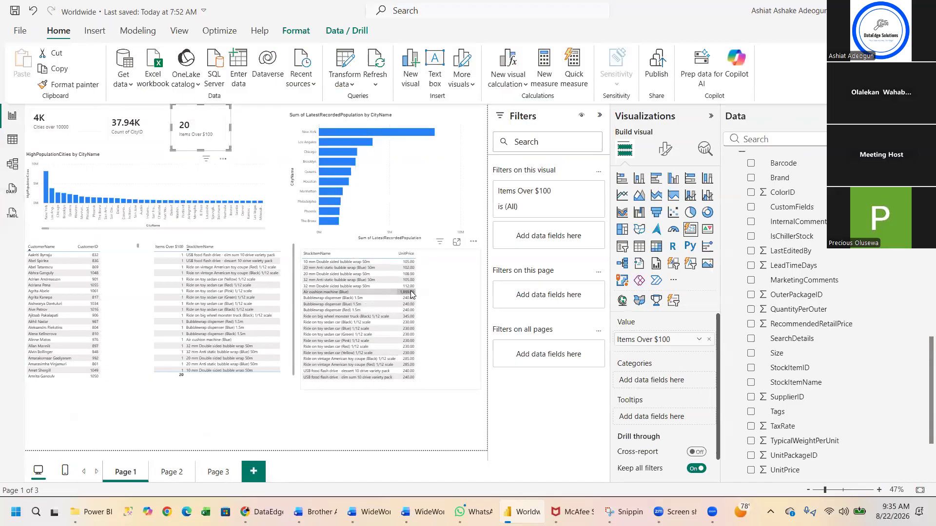
{"action": "left_click", "coordinate": [474, 242]}
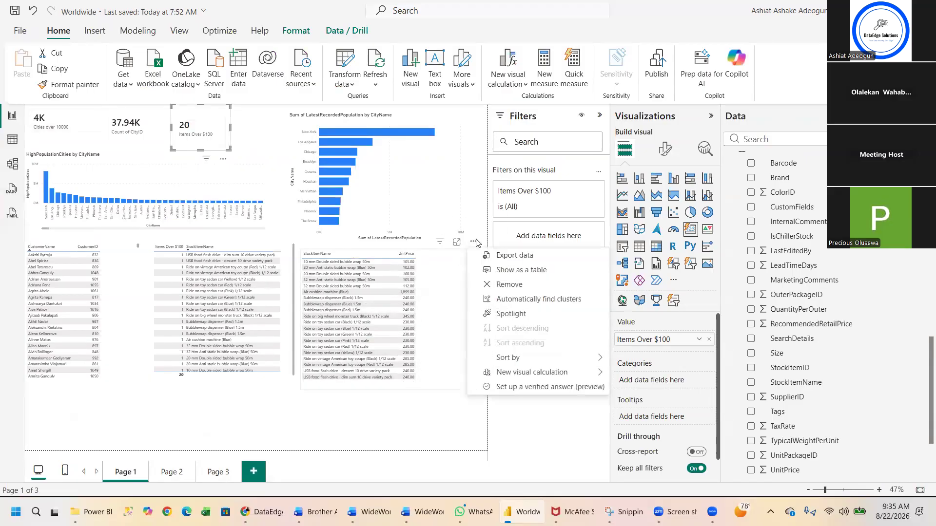
{"action": "mouse_move", "coordinate": [506, 359]}
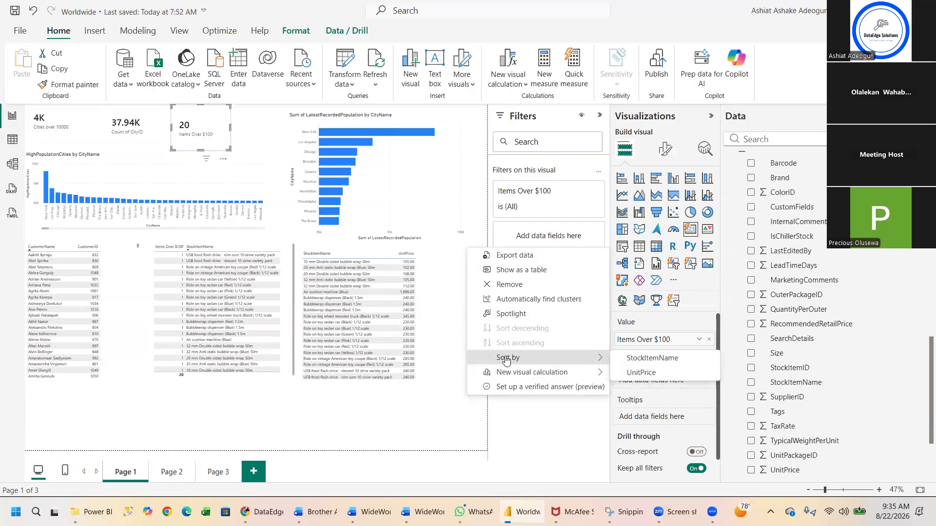
{"action": "left_click", "coordinate": [634, 372]}
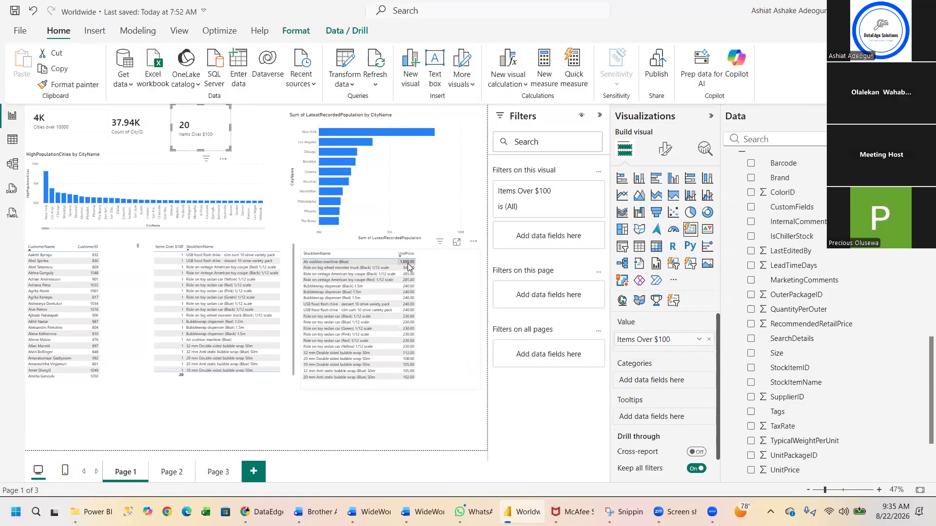
Convert the StockItemName and UnitPrice table to a clustered bar chart with UnitPrice on the X-axis, sorted by Sum of UnitPrice.
{"action": "left_click", "coordinate": [14, 193]}
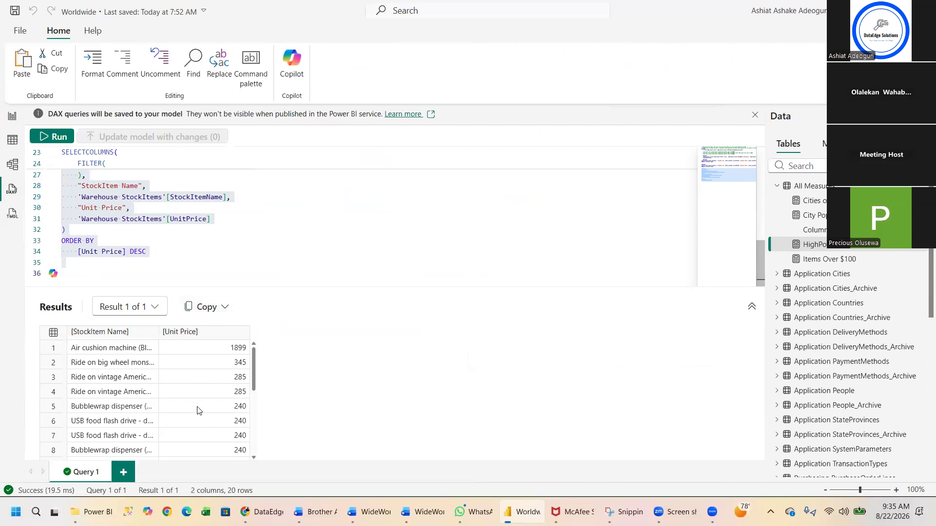
{"action": "left_click", "coordinate": [12, 119]}
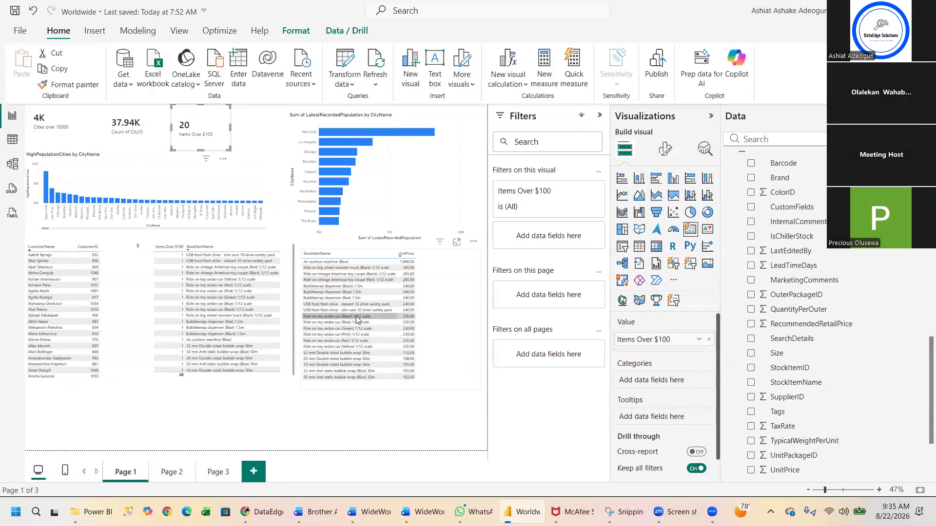
{"action": "left_click", "coordinate": [364, 291]}
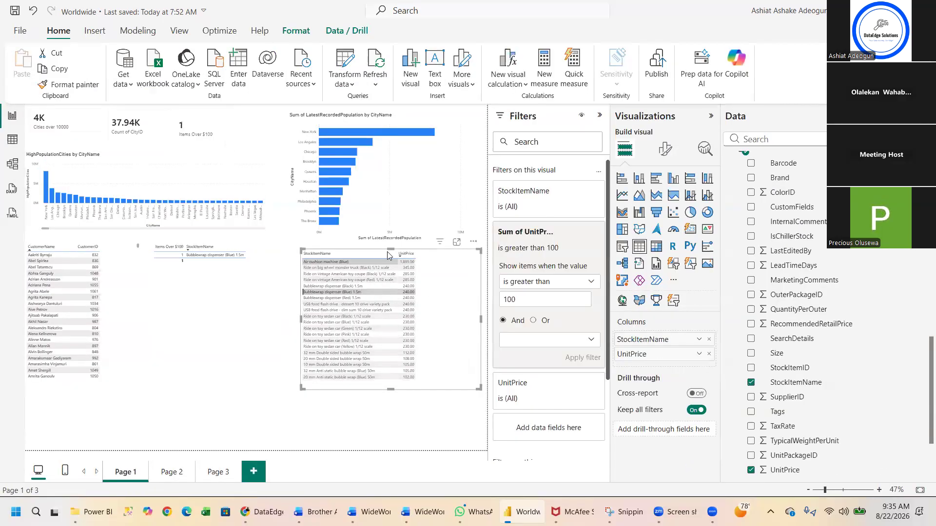
{"action": "left_click", "coordinate": [659, 182]}
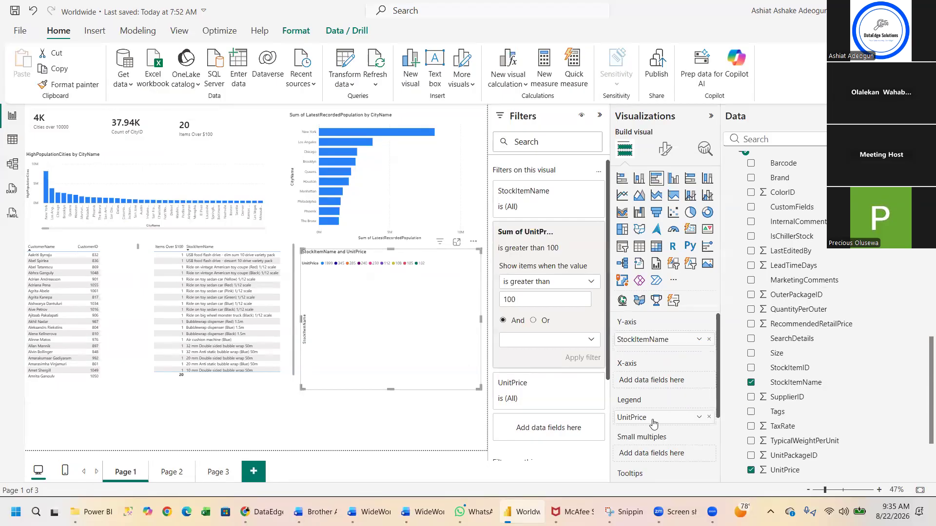
{"action": "left_click_drag", "start_coordinate": [652, 421], "coordinate": [652, 380]}
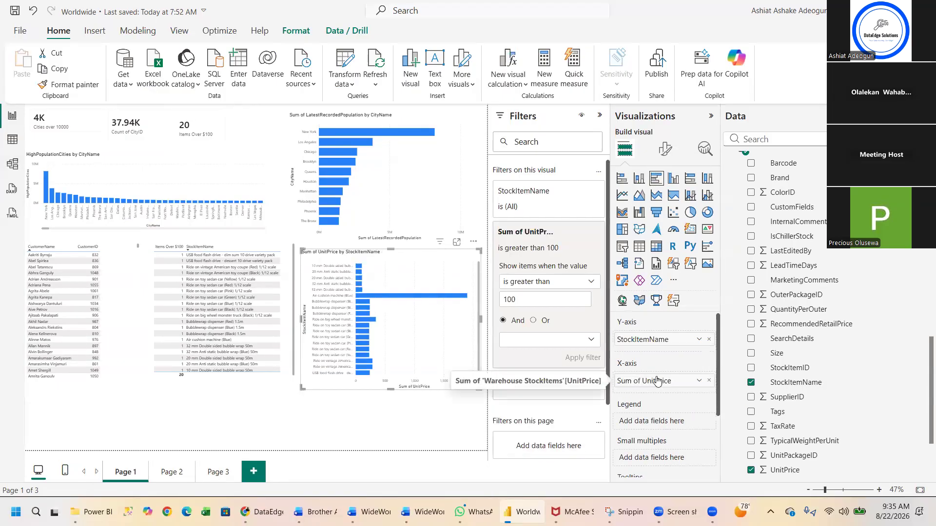
{"action": "left_click", "coordinate": [473, 242]}
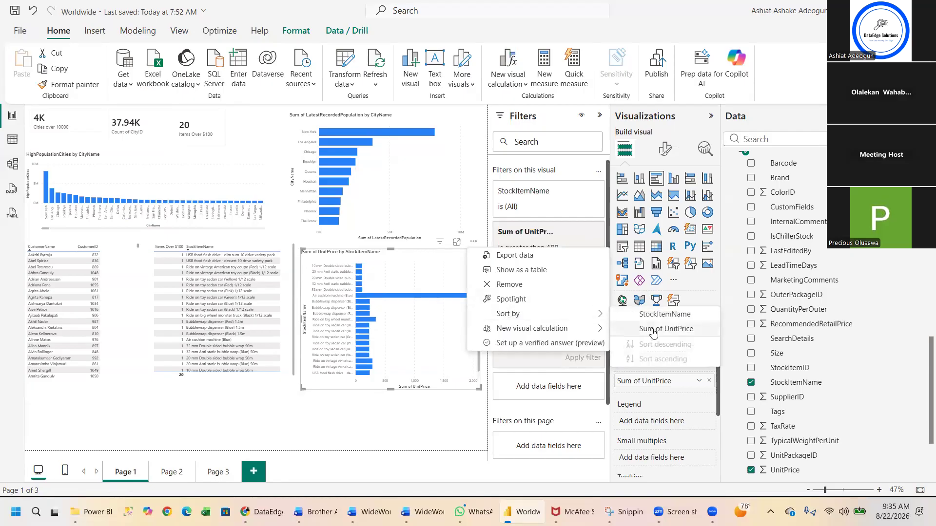
{"action": "left_click", "coordinate": [653, 332]}
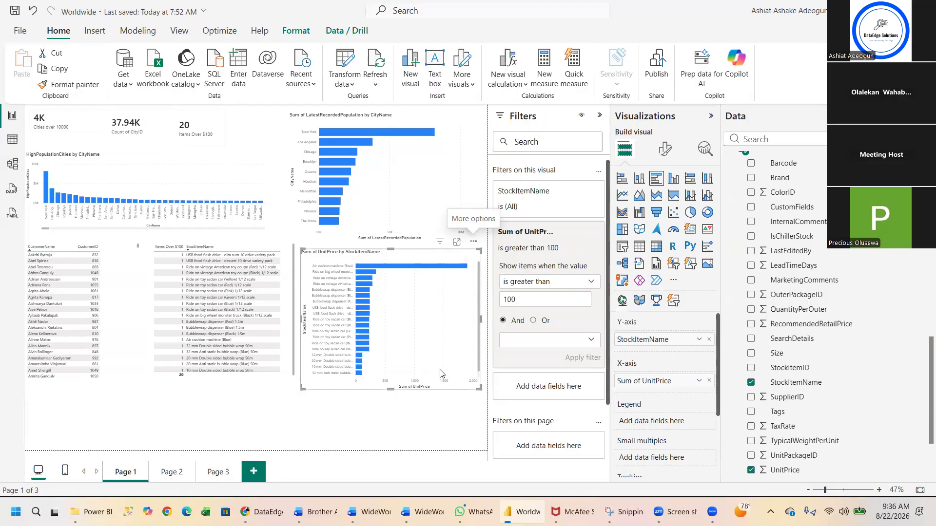
{"action": "left_click", "coordinate": [11, 189]}
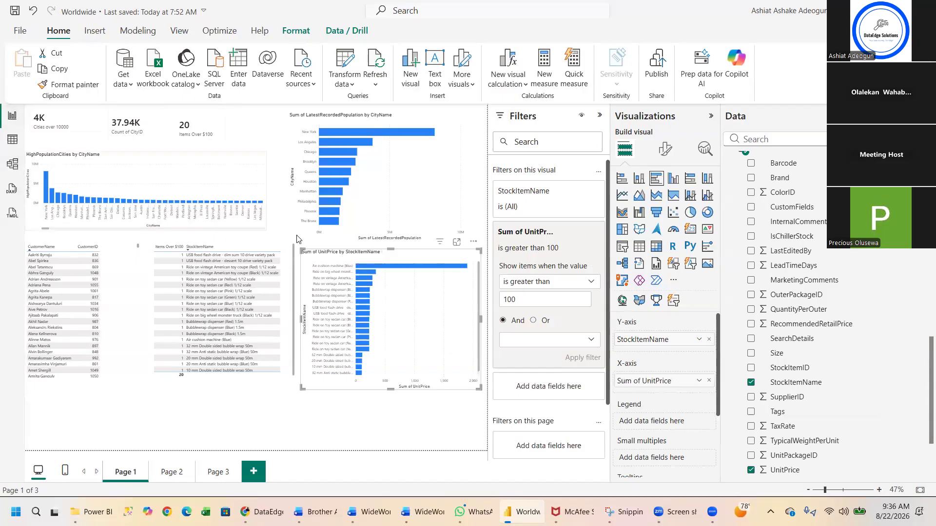
{"action": "left_click", "coordinate": [12, 116]}
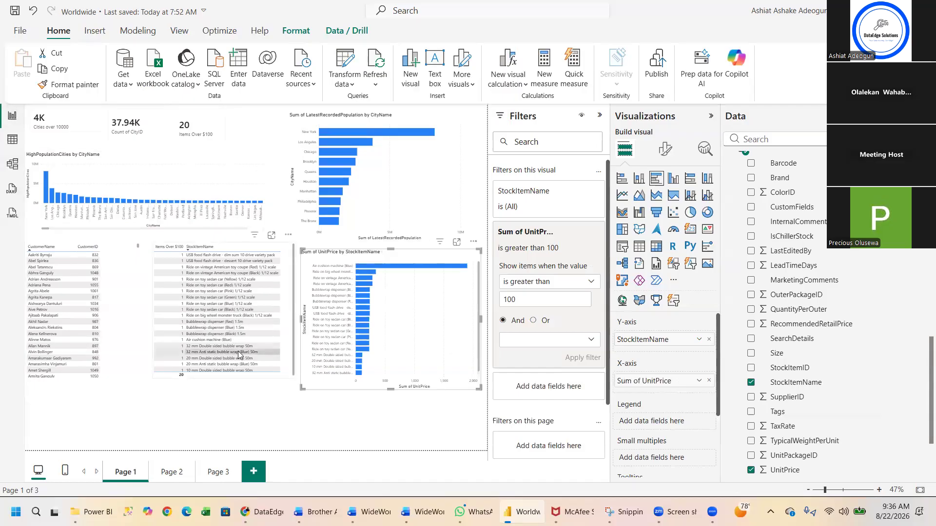
Shorten the UnitPrice by StockItemName chart, the Items Over $100 table and the customer table to free space beneath them.
{"action": "mouse_move", "coordinate": [361, 365]}
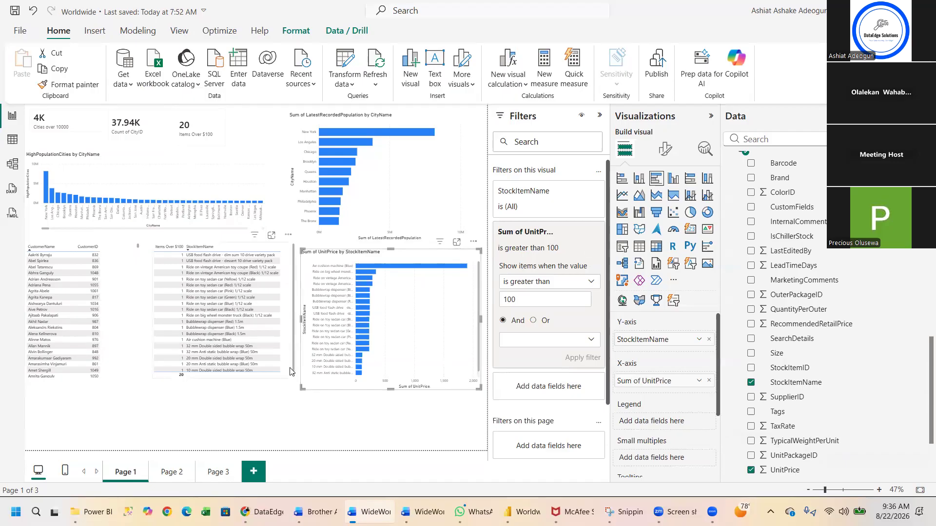
{"action": "left_click_drag", "start_coordinate": [299, 390], "coordinate": [308, 345]}
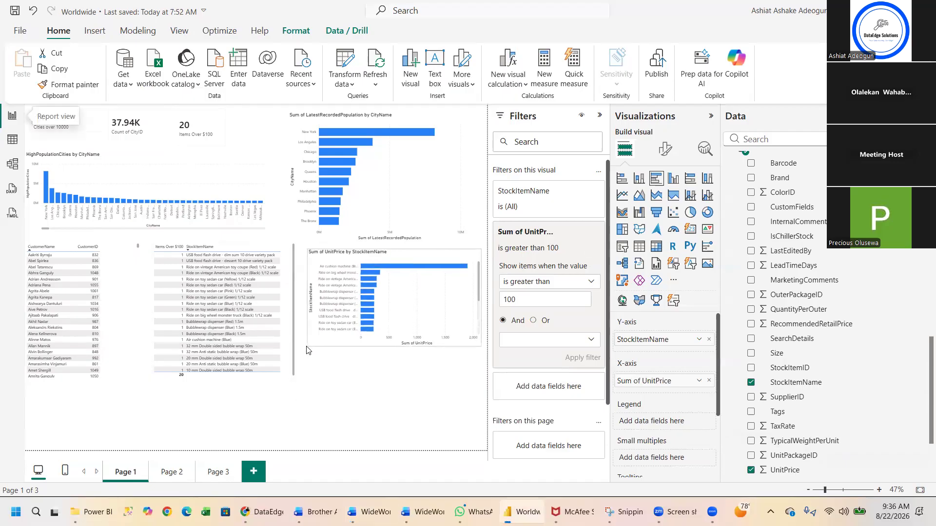
{"action": "left_click", "coordinate": [279, 348]}
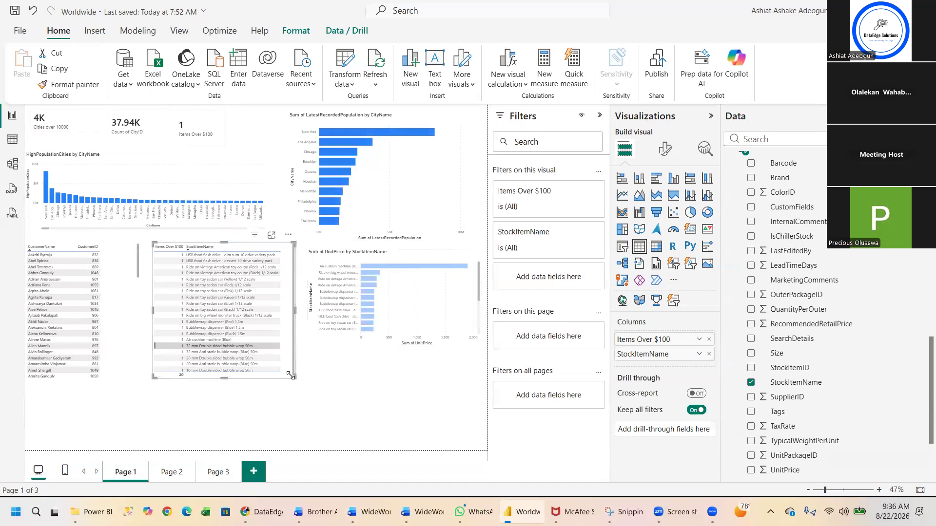
{"action": "left_click_drag", "start_coordinate": [291, 375], "coordinate": [298, 333]}
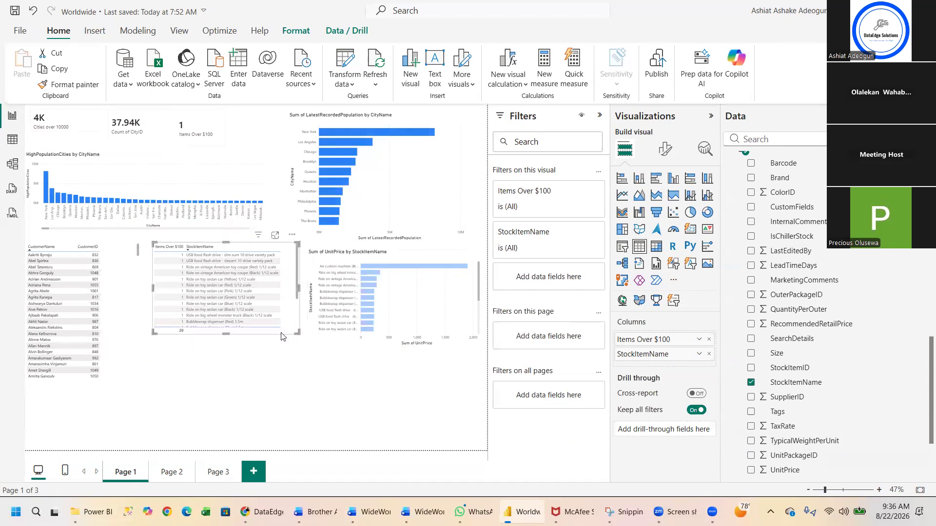
{"action": "left_click", "coordinate": [121, 343]}
{"action": "left_click_drag", "start_coordinate": [141, 378], "coordinate": [150, 333]}
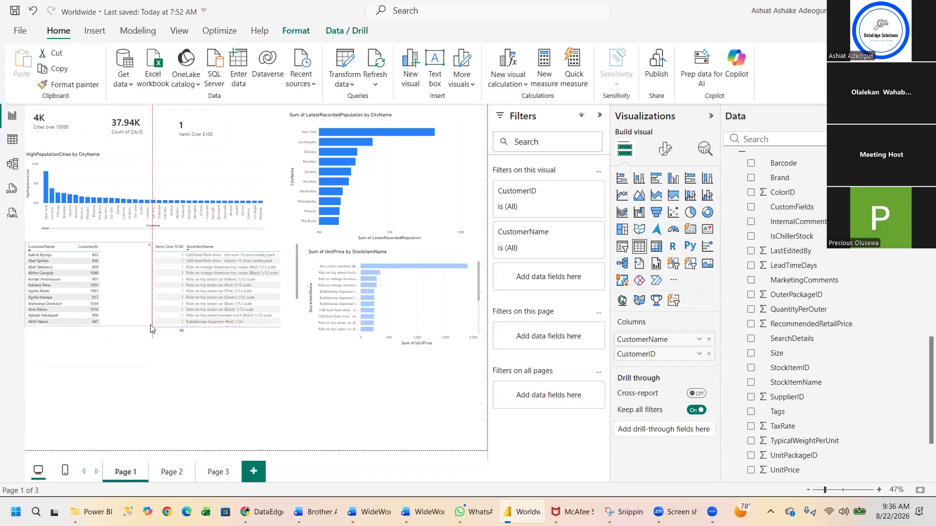
{"action": "left_click", "coordinate": [80, 369]}
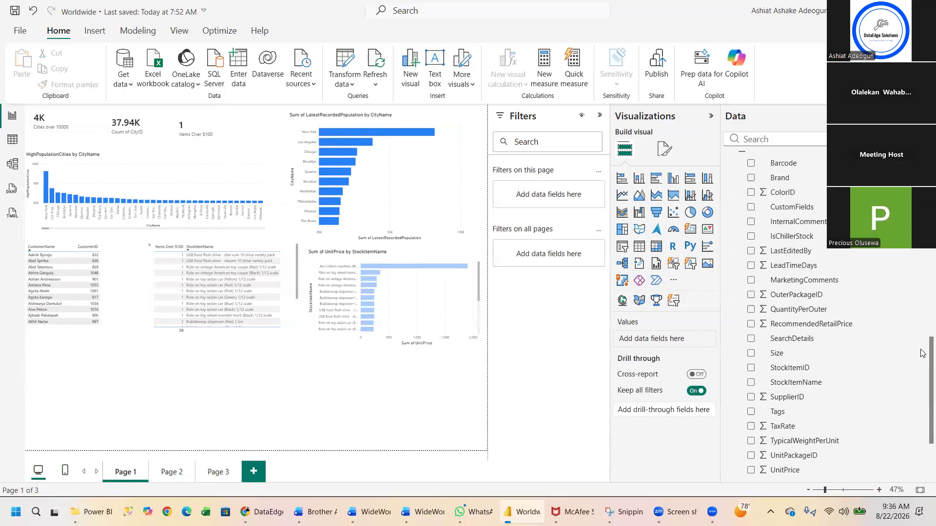
Collapse the Warehouse StockItems fields and expand the Purchasing Suppliers table to reach its supplier fields.
{"action": "scroll", "coordinate": [921, 353], "scroll_direction": "up", "scroll_amount": 5}
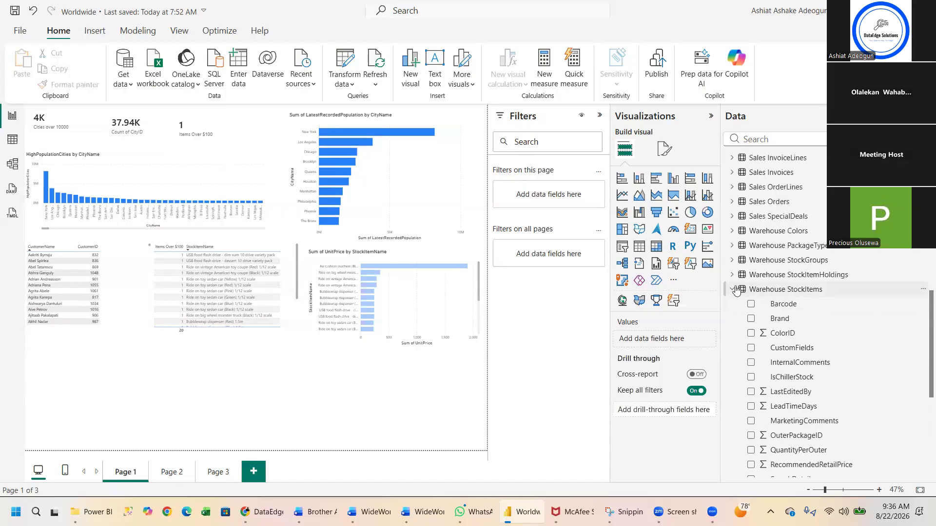
{"action": "left_click", "coordinate": [734, 289]}
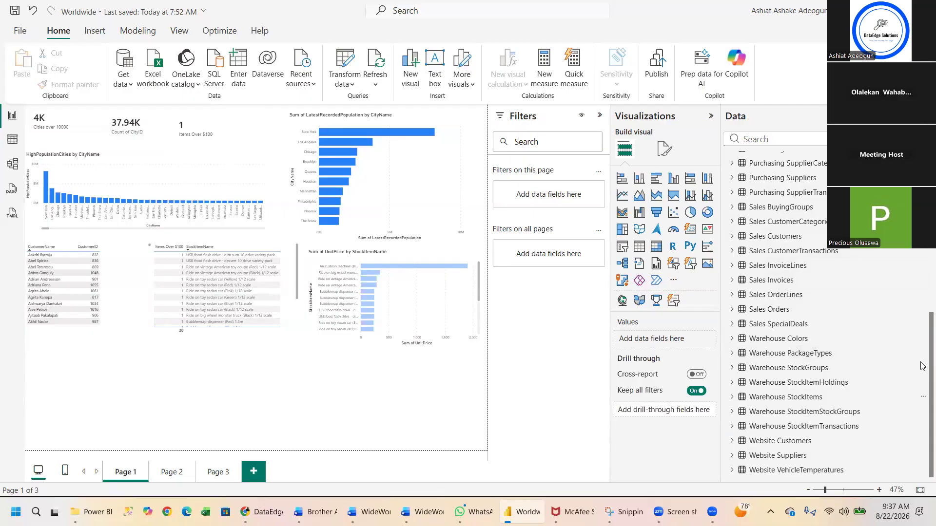
{"action": "scroll", "coordinate": [923, 365], "scroll_direction": "up", "scroll_amount": 3}
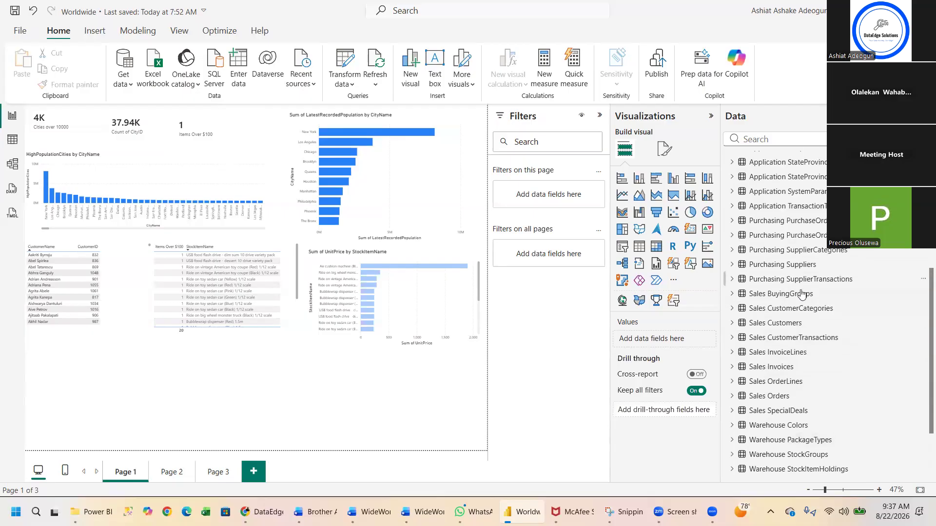
{"action": "left_click", "coordinate": [732, 265]}
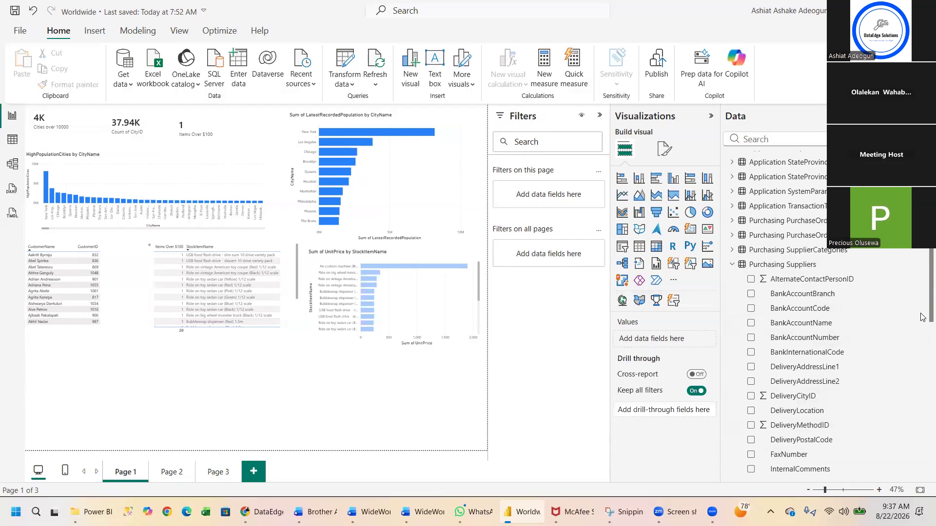
{"action": "scroll", "coordinate": [923, 317], "scroll_direction": "down", "scroll_amount": 3}
{"action": "scroll", "coordinate": [923, 318], "scroll_direction": "down", "scroll_amount": 5}
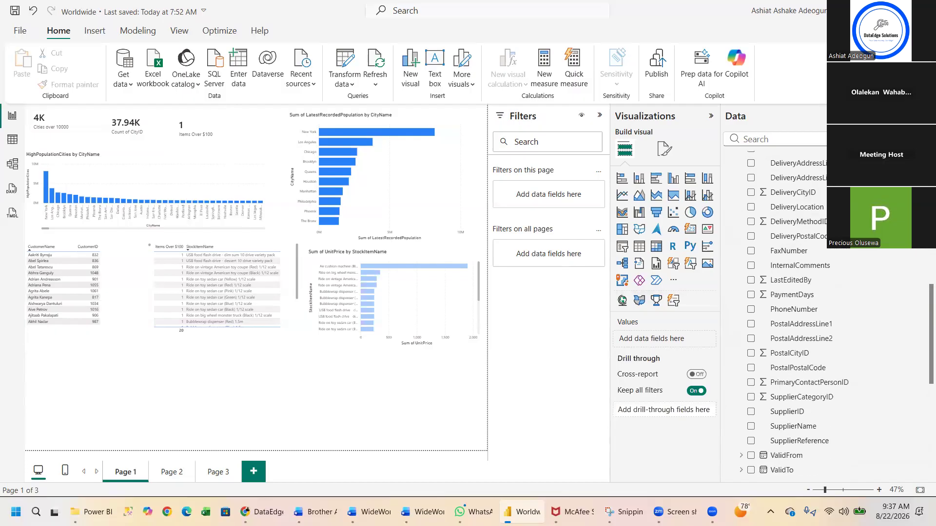
Remove the small SupplierName visual created at the page's upper edge and place an empty table visual below the customer table.
{"action": "left_click", "coordinate": [750, 427]}
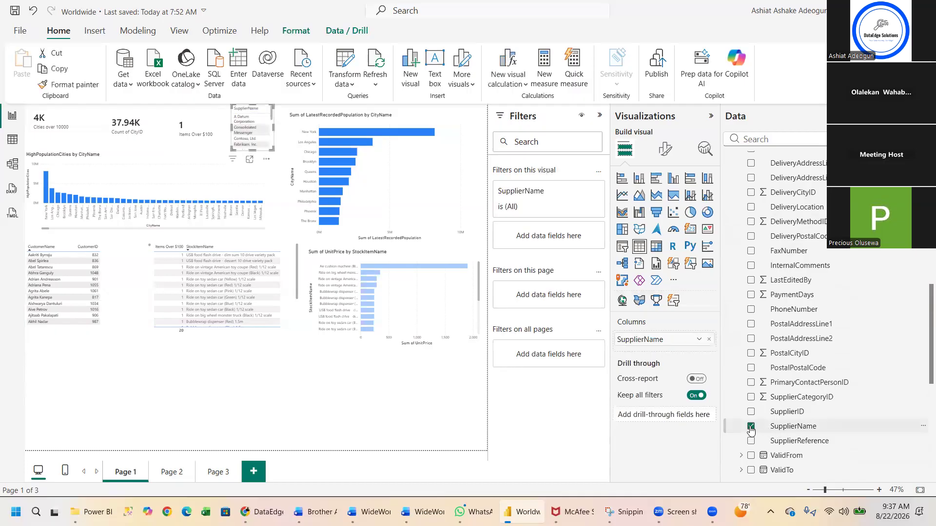
{"action": "left_click", "coordinate": [751, 427]}
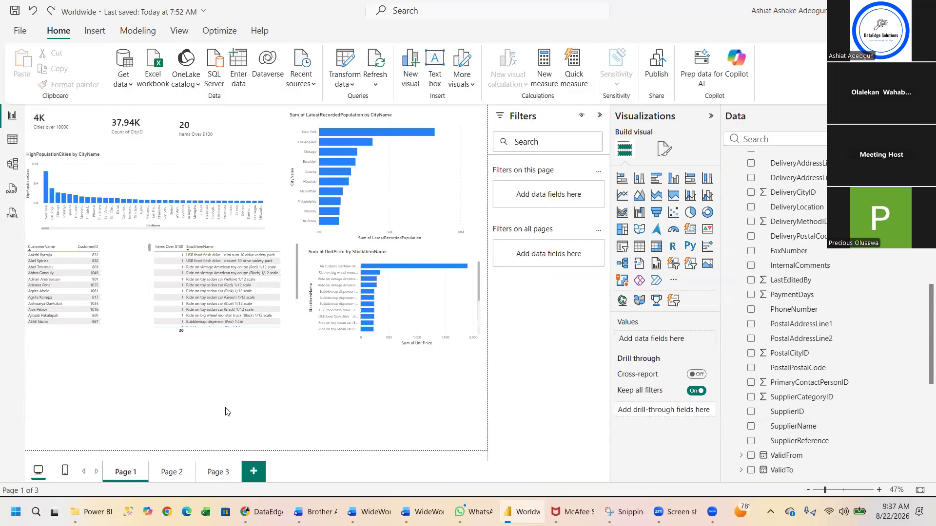
{"action": "left_click", "coordinate": [638, 248]}
{"action": "left_click_drag", "start_coordinate": [256, 142], "coordinate": [151, 449]}
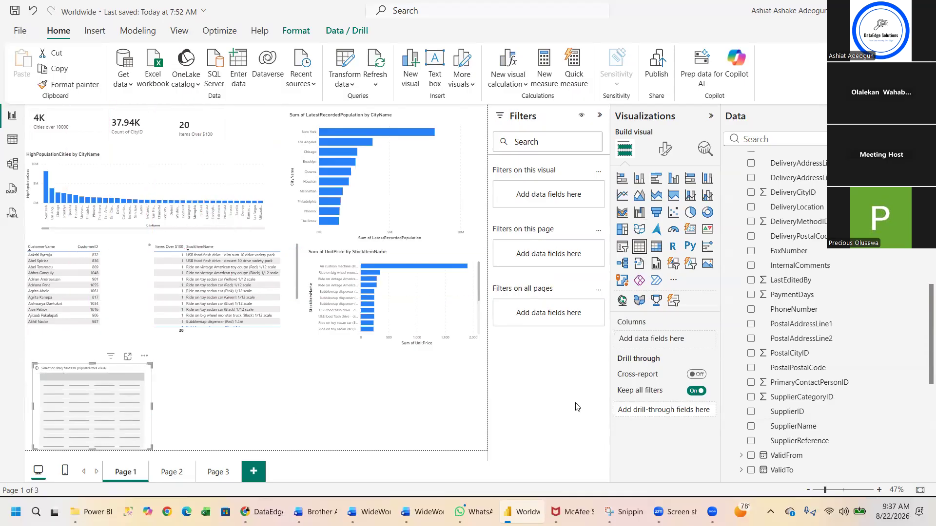
Add SupplierName and SupplierID from Purchasing Suppliers to the empty table, with SupplierID as the first column.
{"action": "left_click", "coordinate": [751, 431]}
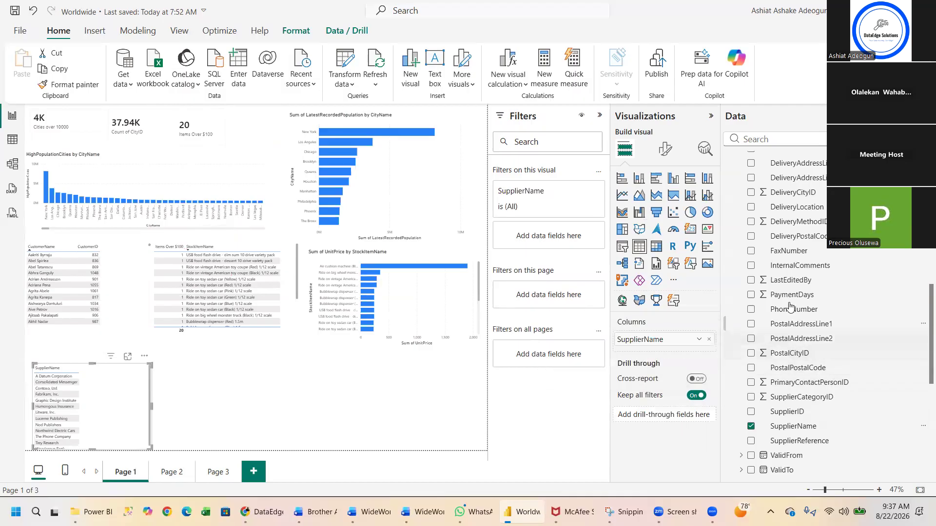
{"action": "left_click", "coordinate": [751, 413]}
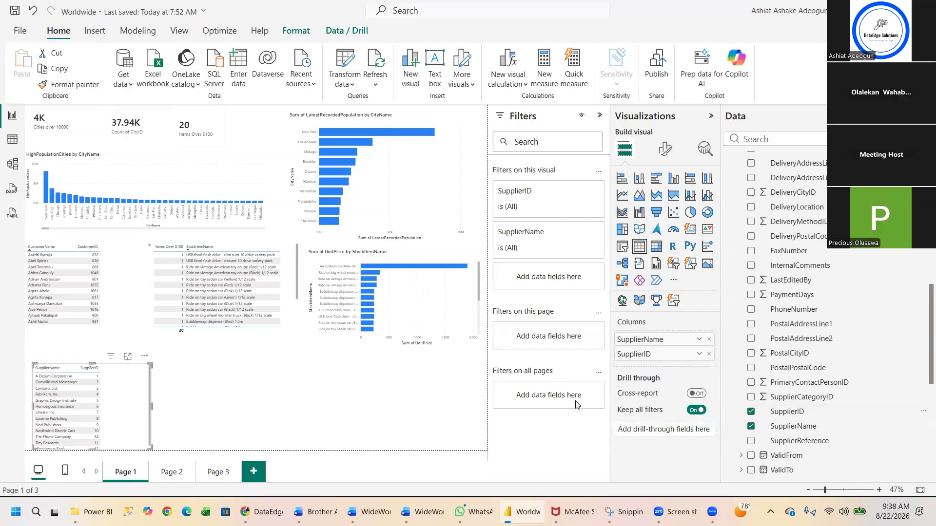
{"action": "left_click_drag", "start_coordinate": [643, 355], "coordinate": [644, 337]}
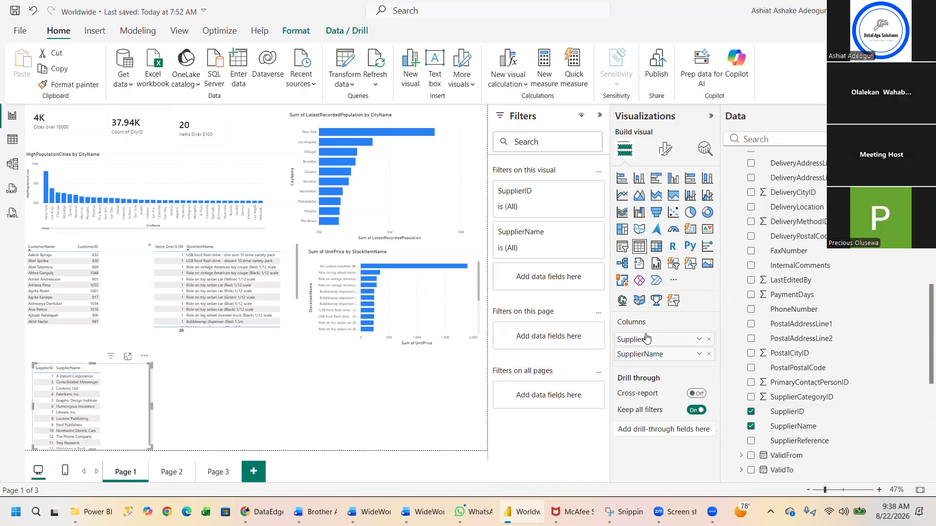
{"action": "mouse_move", "coordinate": [149, 411]}
{"action": "left_mouse_down"}
{"action": "mouse_move", "coordinate": [219, 411]}
{"action": "mouse_move", "coordinate": [150, 409]}
{"action": "left_mouse_up"}
{"action": "scroll", "coordinate": [147, 443], "scroll_direction": "down", "scroll_amount": 1}
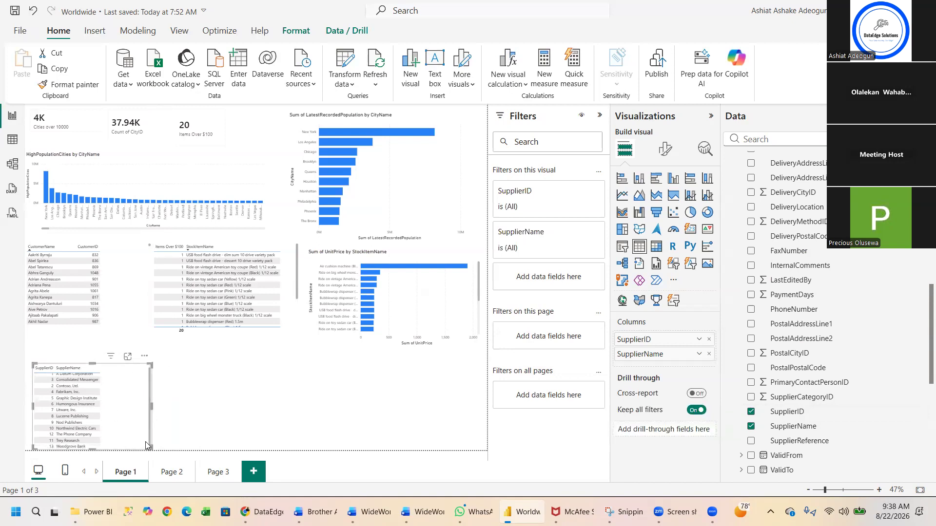
Try the supplier table as a clustered bar chart with SupplierName on the X-axis and check that field's aggregation and Show value as options.
{"action": "left_click", "coordinate": [655, 182]}
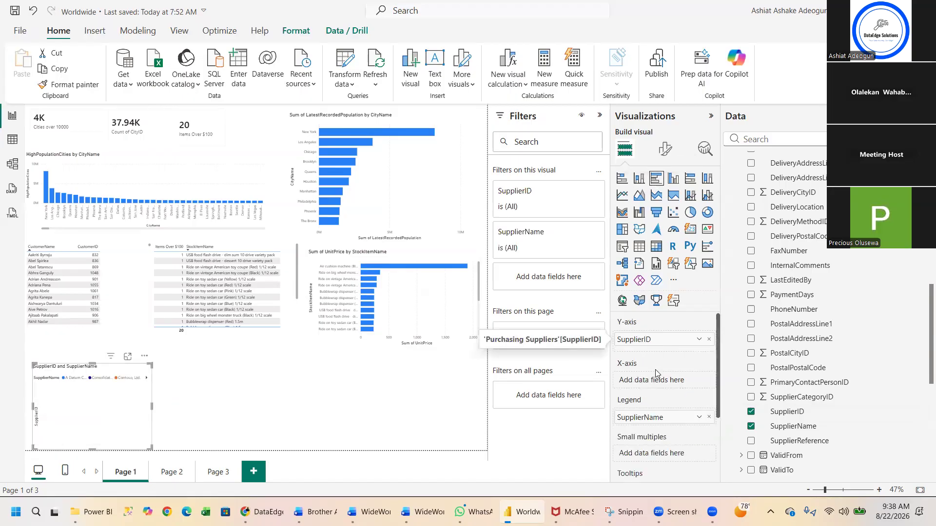
{"action": "left_click_drag", "start_coordinate": [655, 420], "coordinate": [655, 381]}
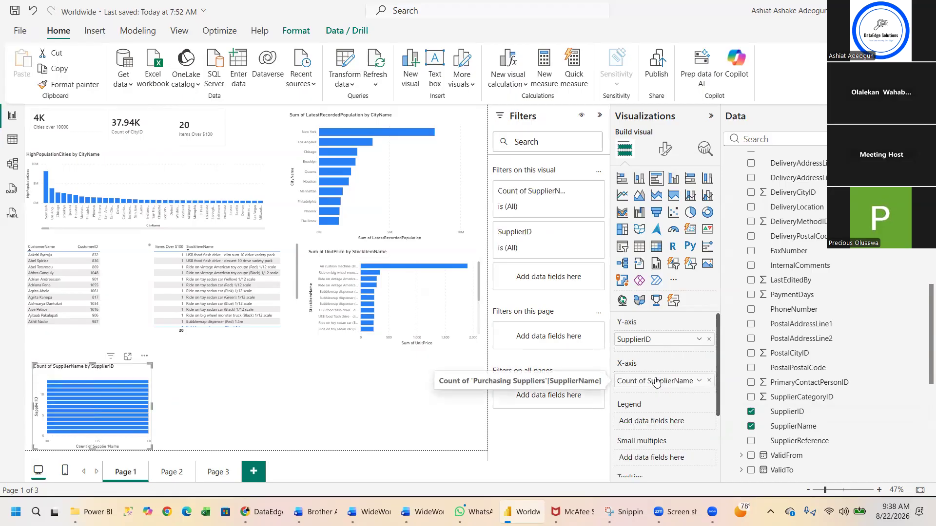
{"action": "right_click", "coordinate": [656, 381]}
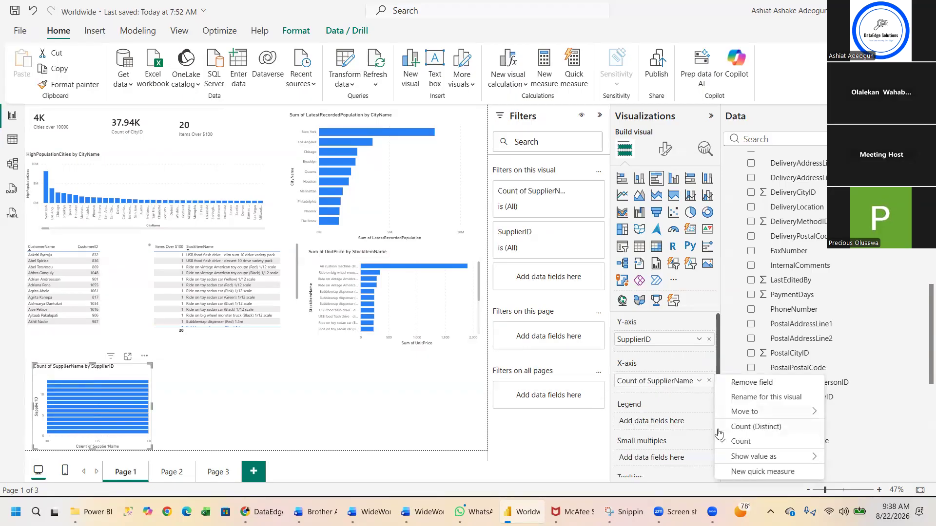
{"action": "mouse_move", "coordinate": [726, 458]}
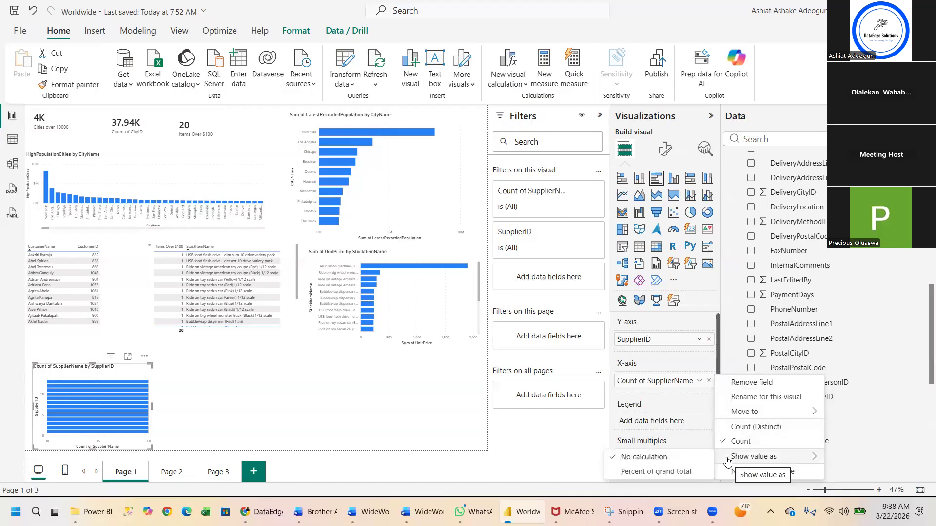
{"action": "left_click", "coordinate": [653, 385]}
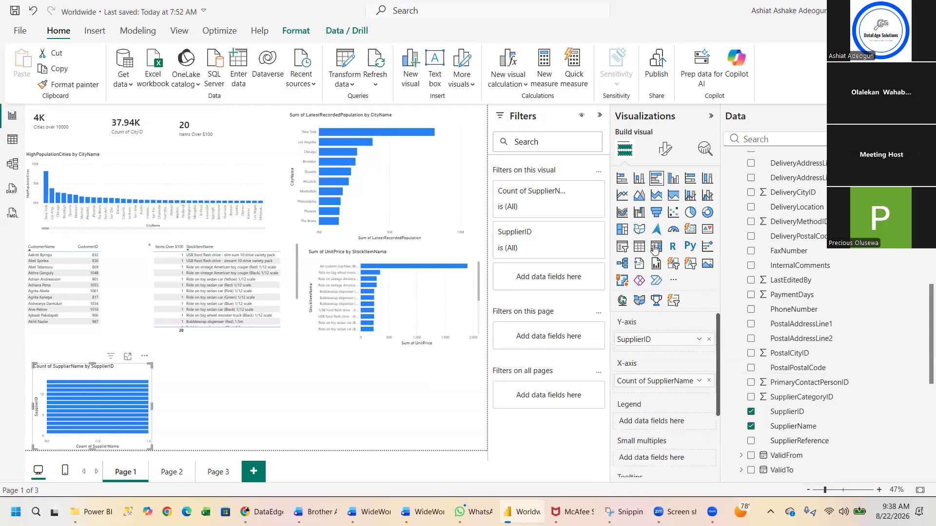
Change the supplier chart back to a table and set the SupplierName column to Don't summarize.
{"action": "left_click", "coordinate": [639, 246]}
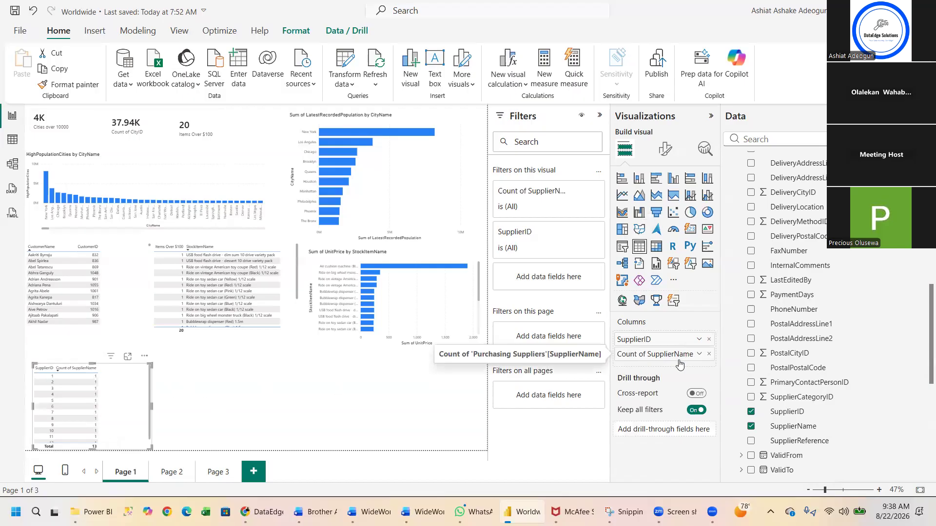
{"action": "left_click", "coordinate": [699, 353]}
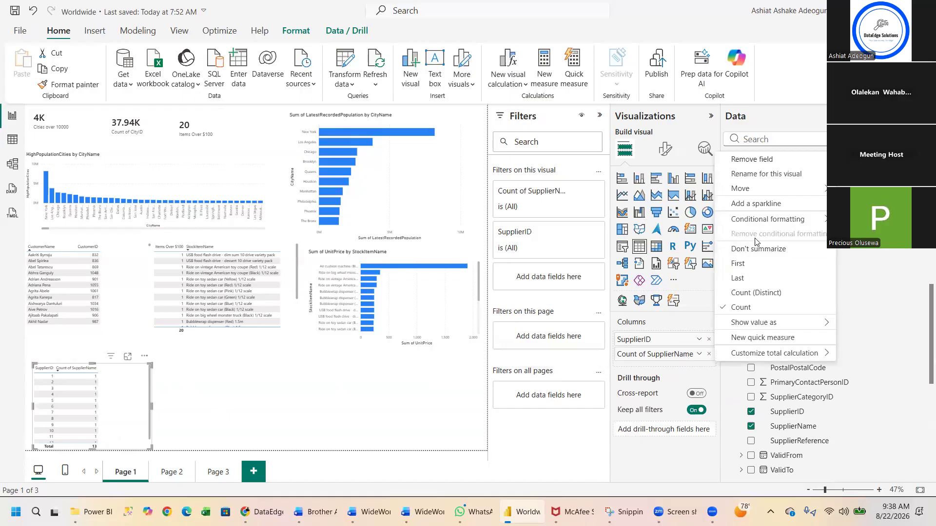
{"action": "left_click", "coordinate": [752, 249]}
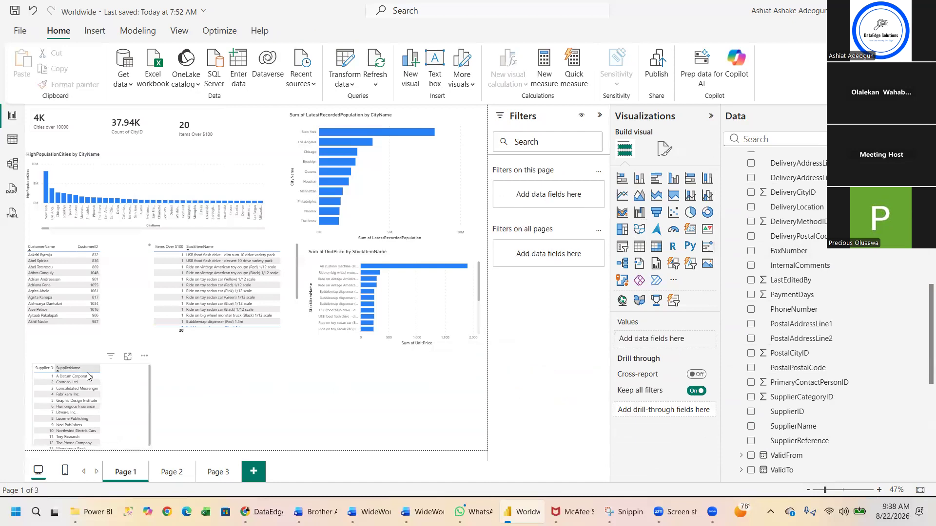
Sort the supplier table by SupplierName in ascending order and move it up over the customer table's lower edge.
{"action": "left_click", "coordinate": [91, 369]}
{"action": "left_click", "coordinate": [110, 379]}
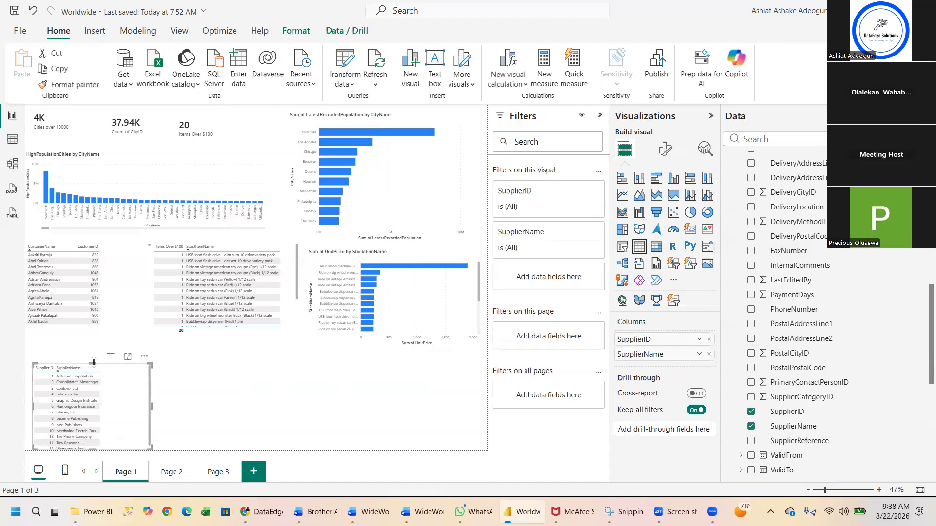
{"action": "left_click_drag", "start_coordinate": [96, 363], "coordinate": [95, 314]}
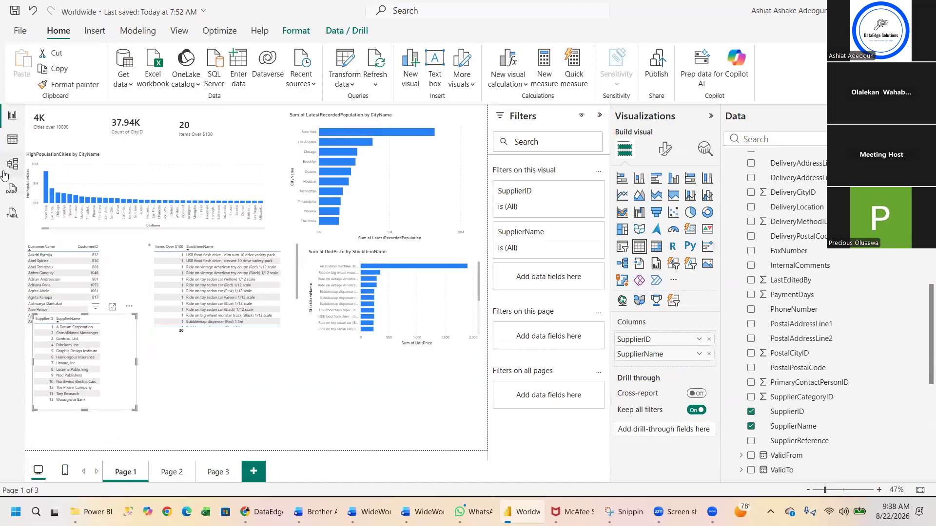
Review the customer and stock item EVALUATE statements of Query 1 in DAX query view and return to the report.
{"action": "left_click", "coordinate": [11, 189]}
{"action": "left_click", "coordinate": [114, 266]}
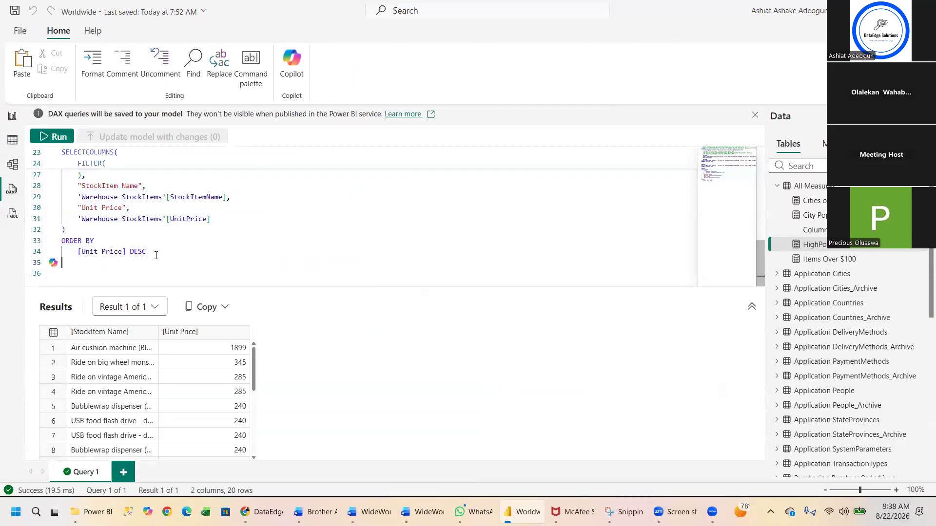
{"action": "scroll", "coordinate": [156, 256], "scroll_direction": "up", "scroll_amount": 5}
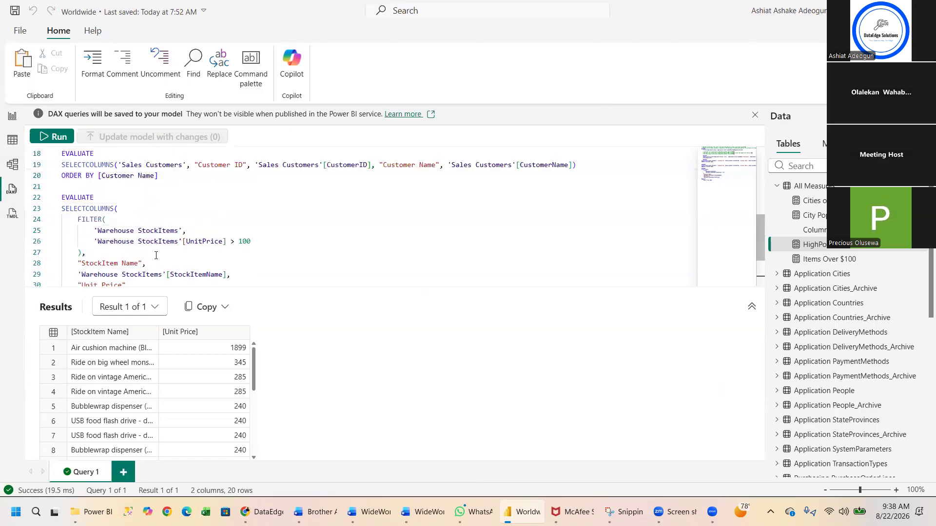
{"action": "left_click", "coordinate": [156, 256]}
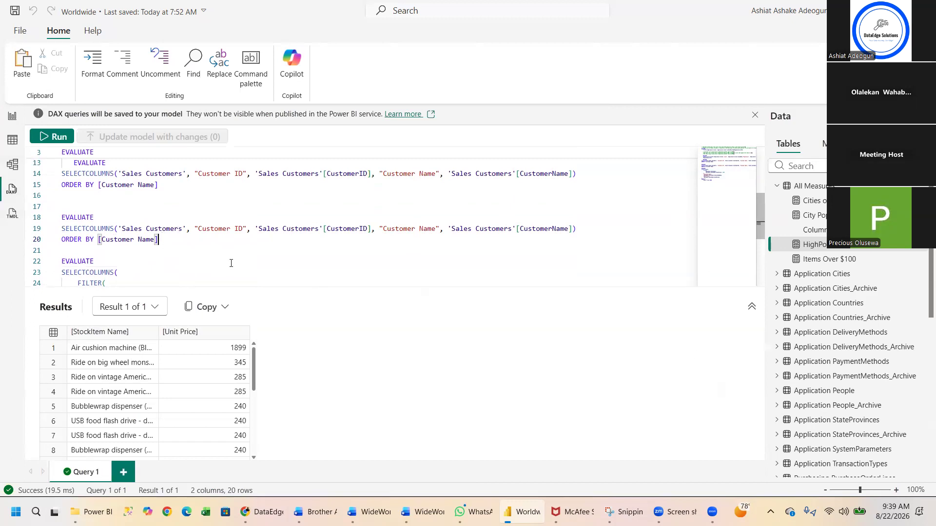
{"action": "left_click", "coordinate": [12, 118]}
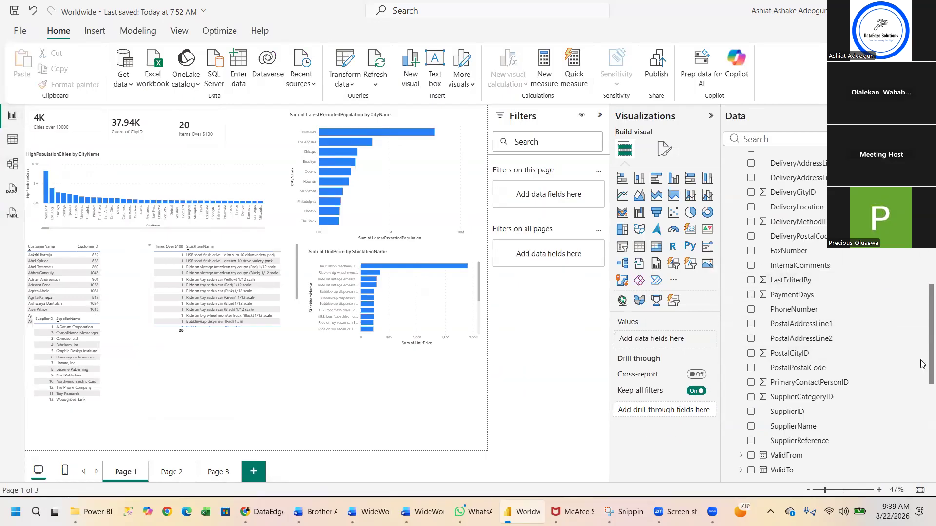
Collapse the Purchasing Suppliers table, expand Sales Orders to check its fields, and switch to the Word document.
{"action": "scroll", "coordinate": [921, 363], "scroll_direction": "up", "scroll_amount": 5}
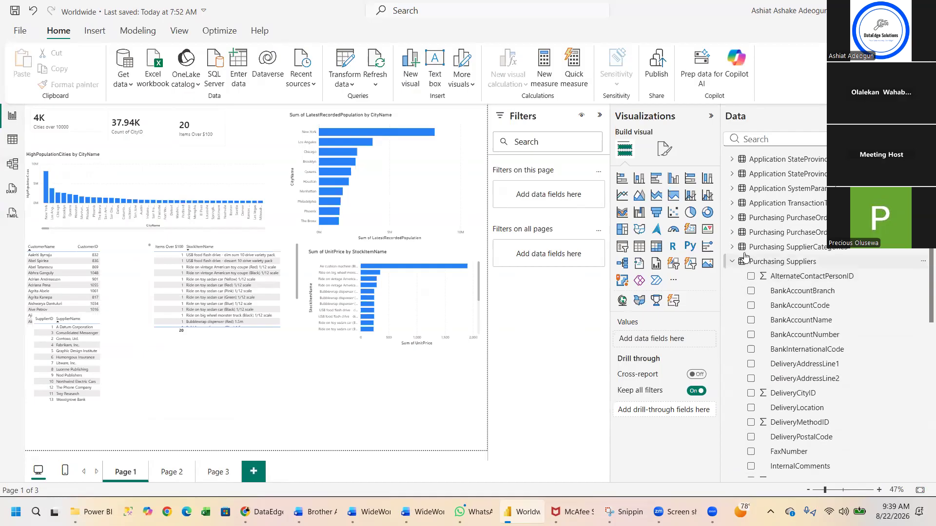
{"action": "left_click", "coordinate": [734, 262]}
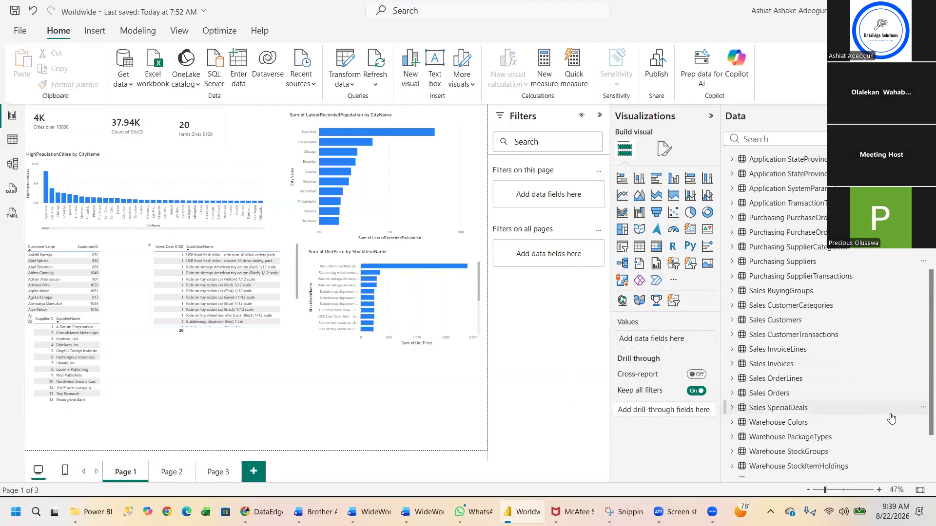
{"action": "left_click", "coordinate": [734, 394]}
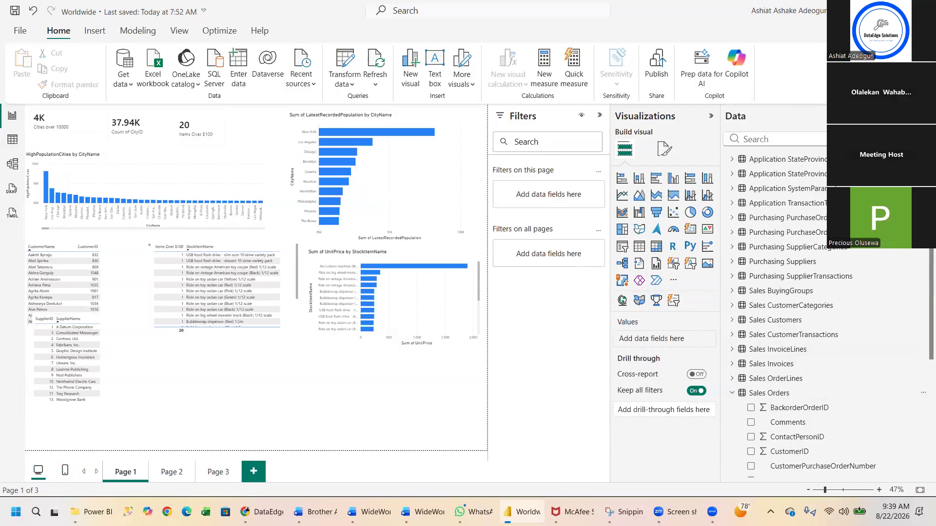
{"action": "key", "text": "alt+Tab"}
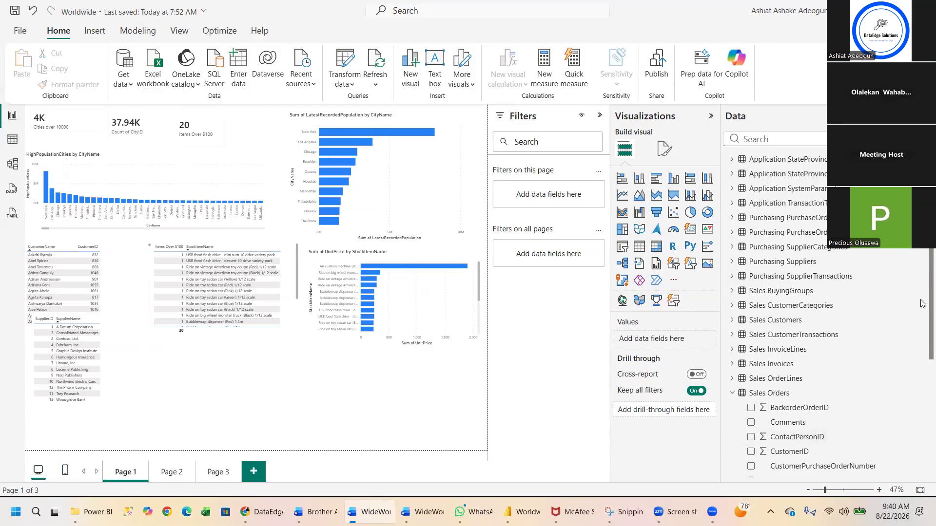
Create a new measure in the All Measures table and name it Orders After 2016.
{"action": "scroll", "coordinate": [923, 303], "scroll_direction": "up", "scroll_amount": 5}
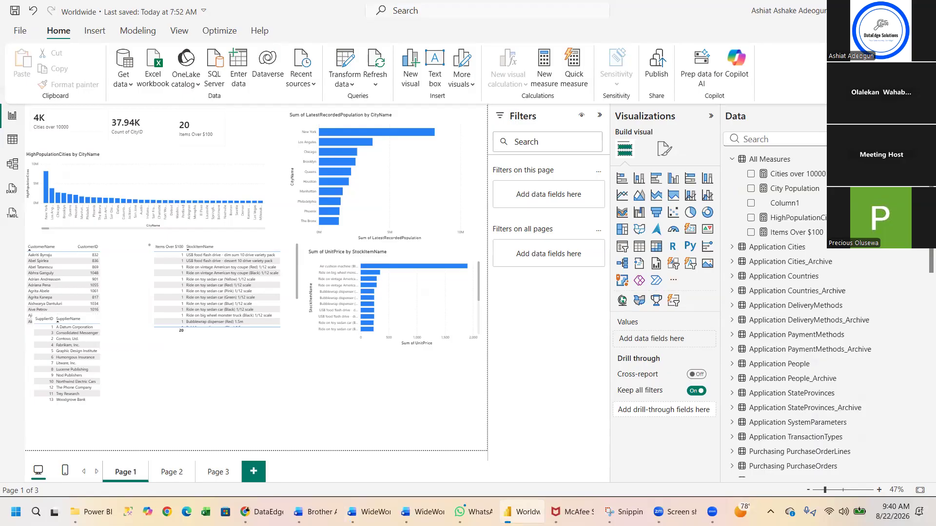
{"action": "right_click", "coordinate": [778, 160]}
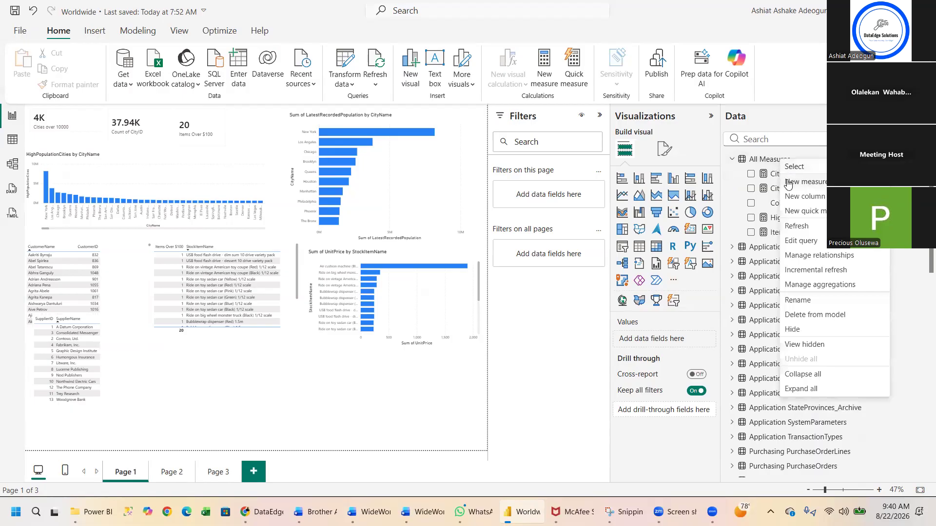
{"action": "left_click", "coordinate": [785, 181]}
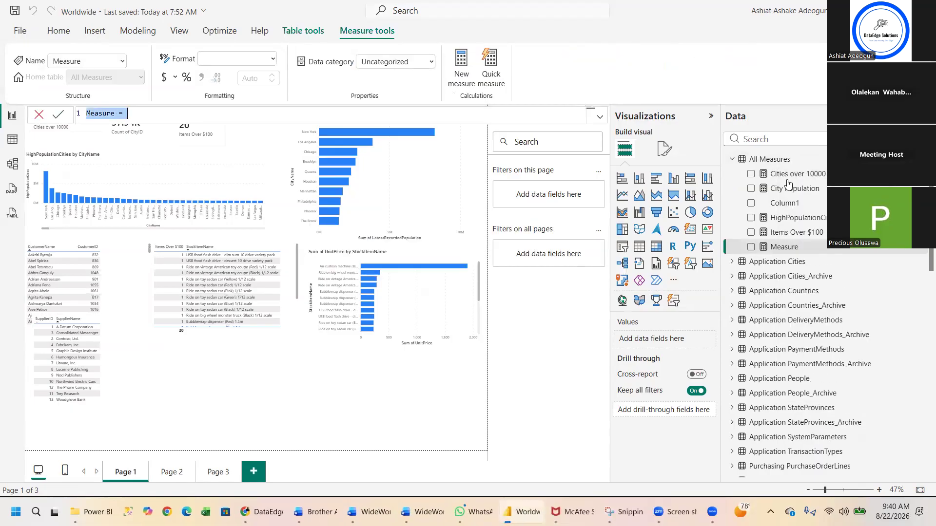
{"action": "type", "text": "0rder"}
{"action": "key", "text": "BackSpace"}
{"action": "type", "text": "s After 2016"}
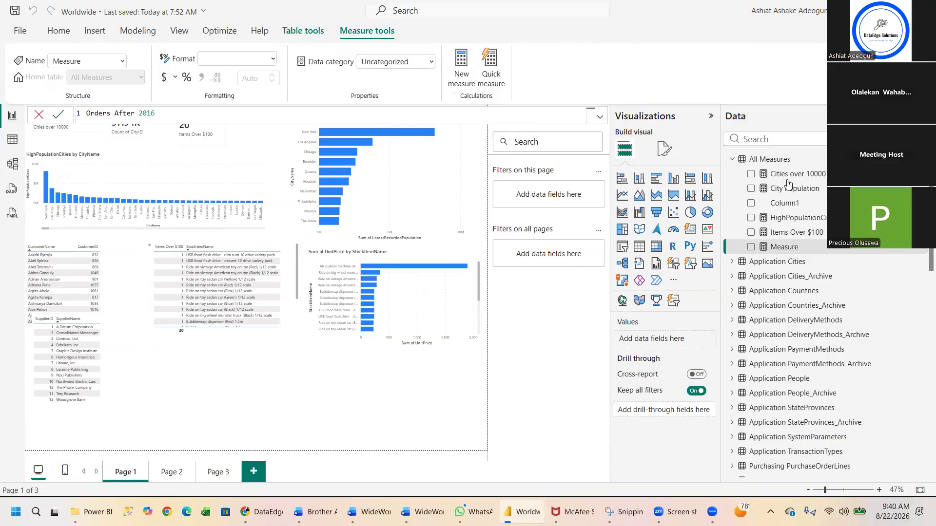
Start the formula of the Orders After 2016 measure with the CALCULATE function.
{"action": "type", "text": " +"}
{"action": "key", "text": "BackSpace"}
{"action": "type", "text": "-"}
{"action": "key", "text": "BackSpace"}
{"action": "type", "text": "= CALCULATE("}
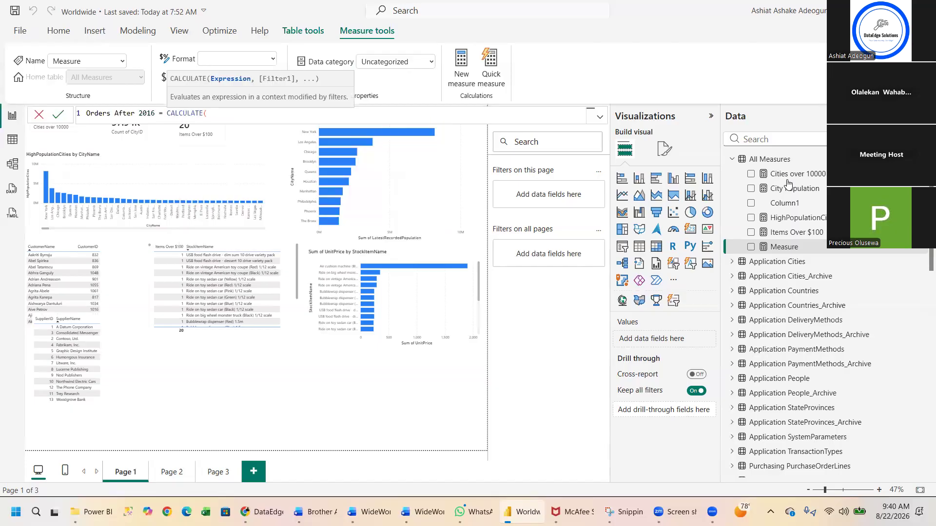